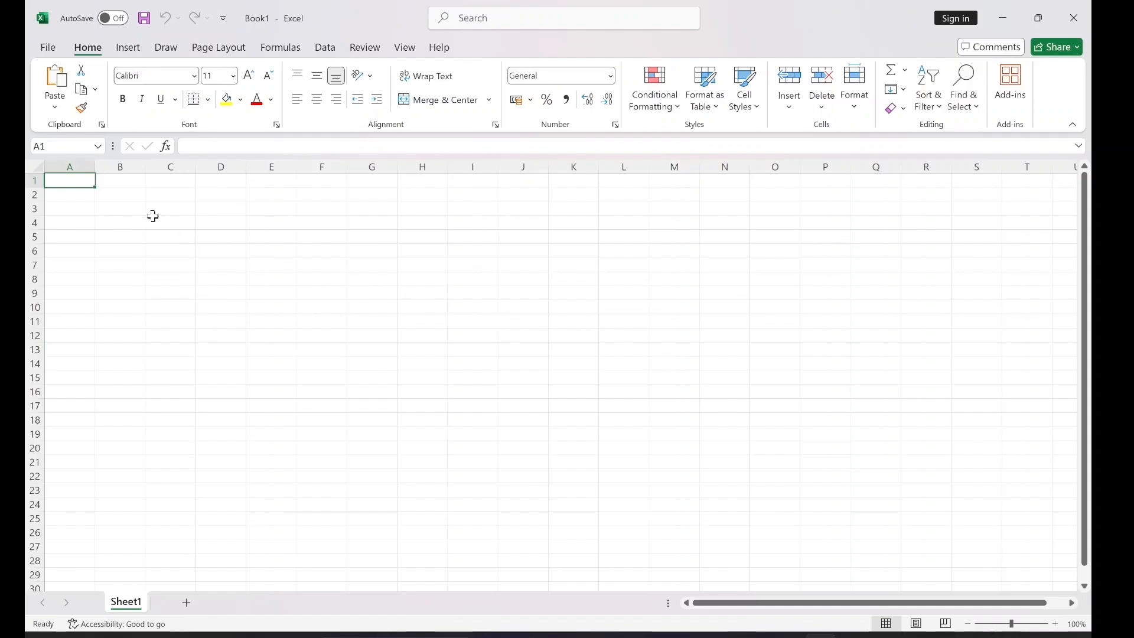
scroll(132, 200, up, 3)
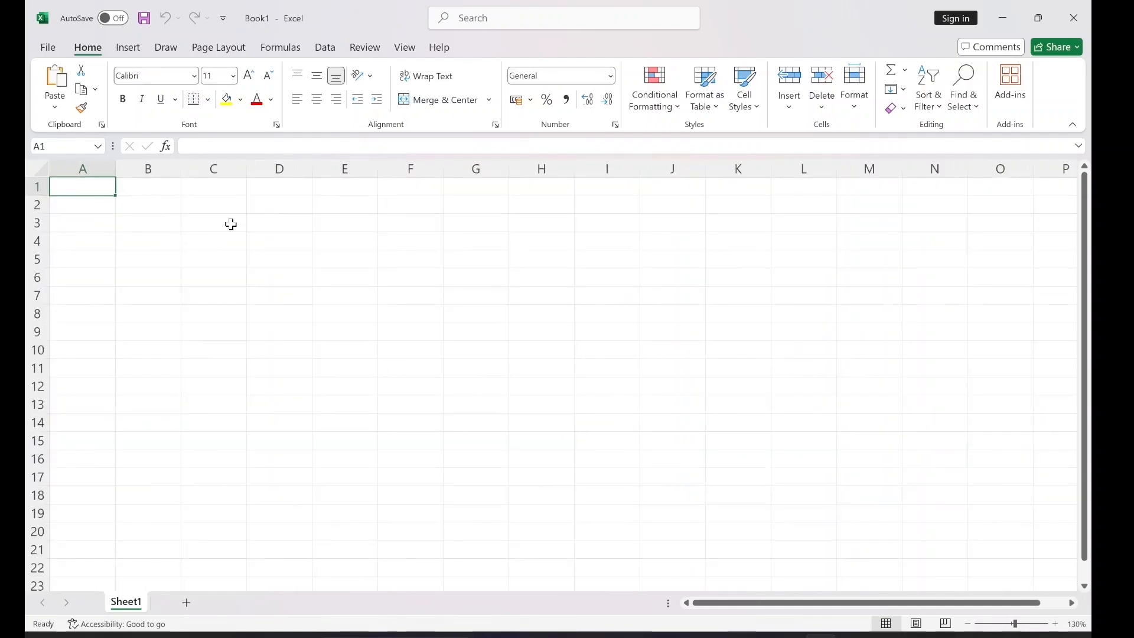
click(293, 229)
click(345, 220)
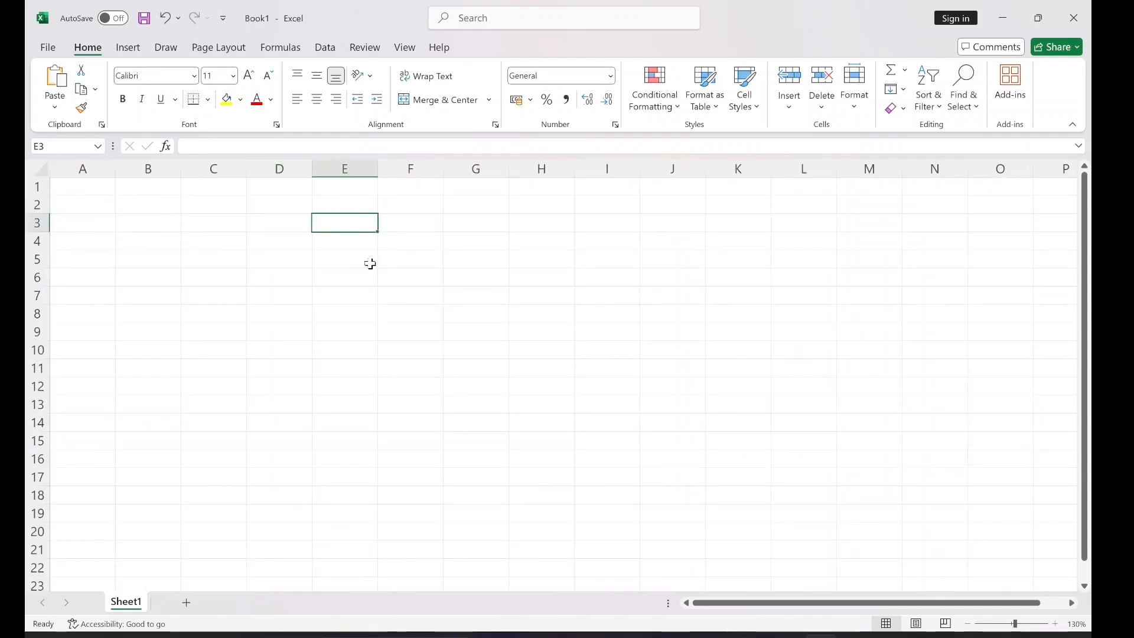
click(371, 264)
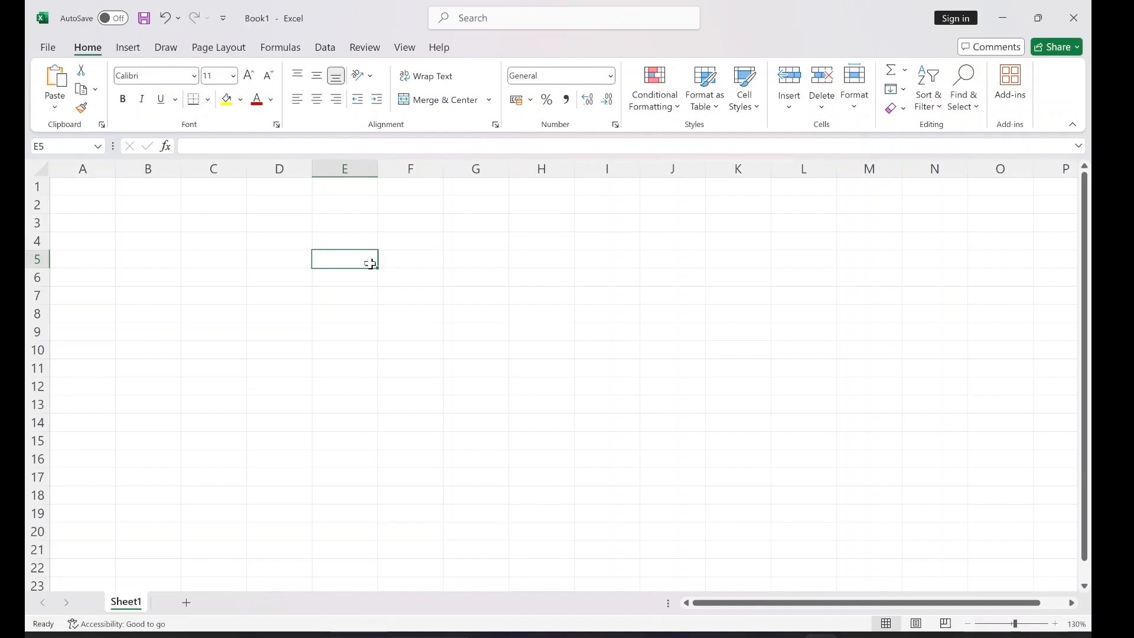
click(95, 186)
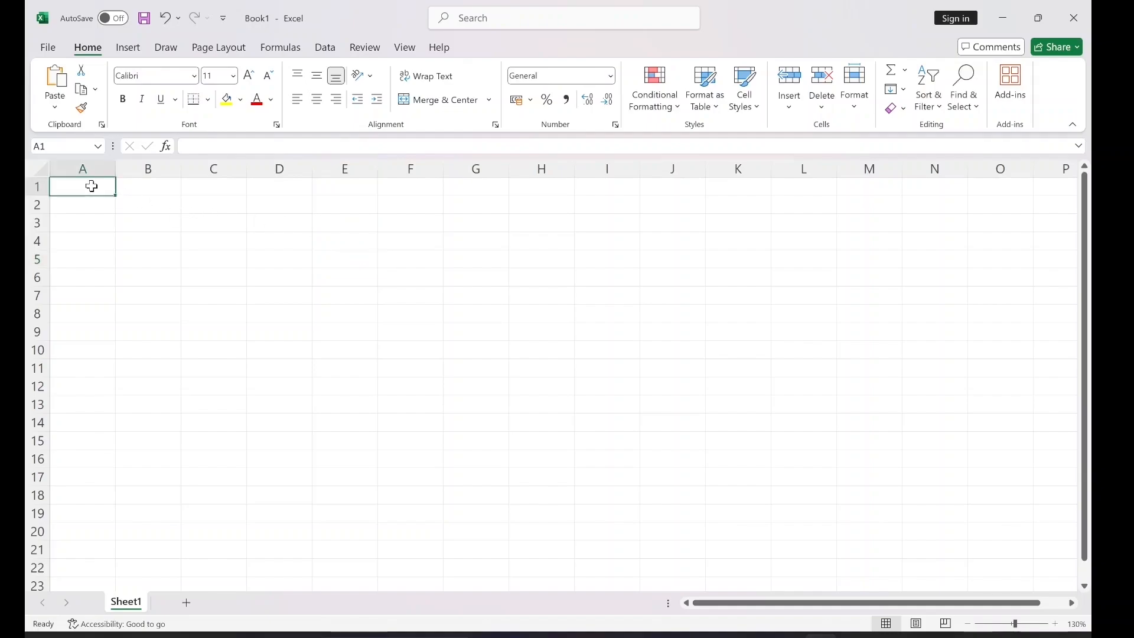
- Enter the trial text "lidfajdsfa" in cell B4 and erase it again
click(141, 240)
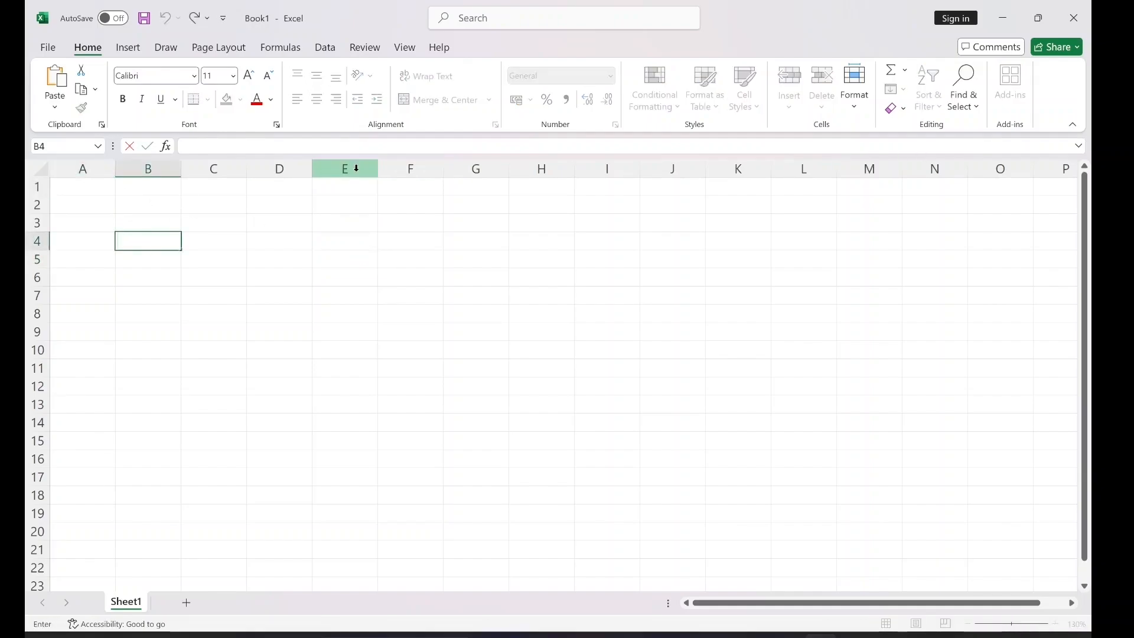
text(lidfajdsfa)
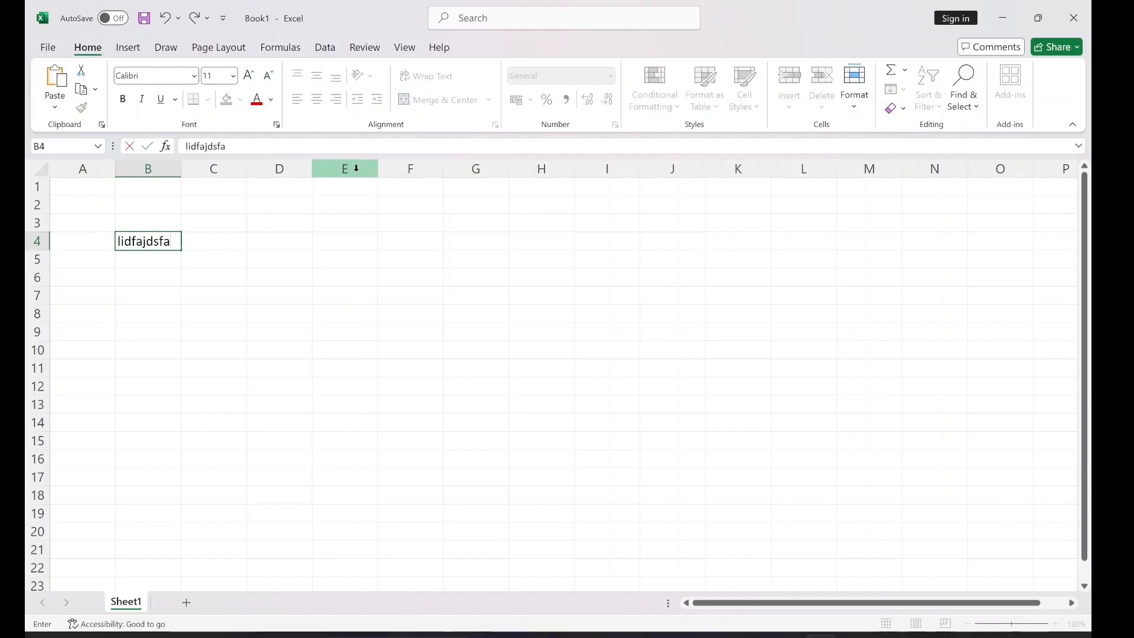
key(BackSpace)
key(BackSpace)
key(BackSpace)
key(BackSpace)
key(BackSpace)
key(BackSpace)
key(BackSpace)
key(BackSpace)
key(BackSpace)
key(BackSpace)
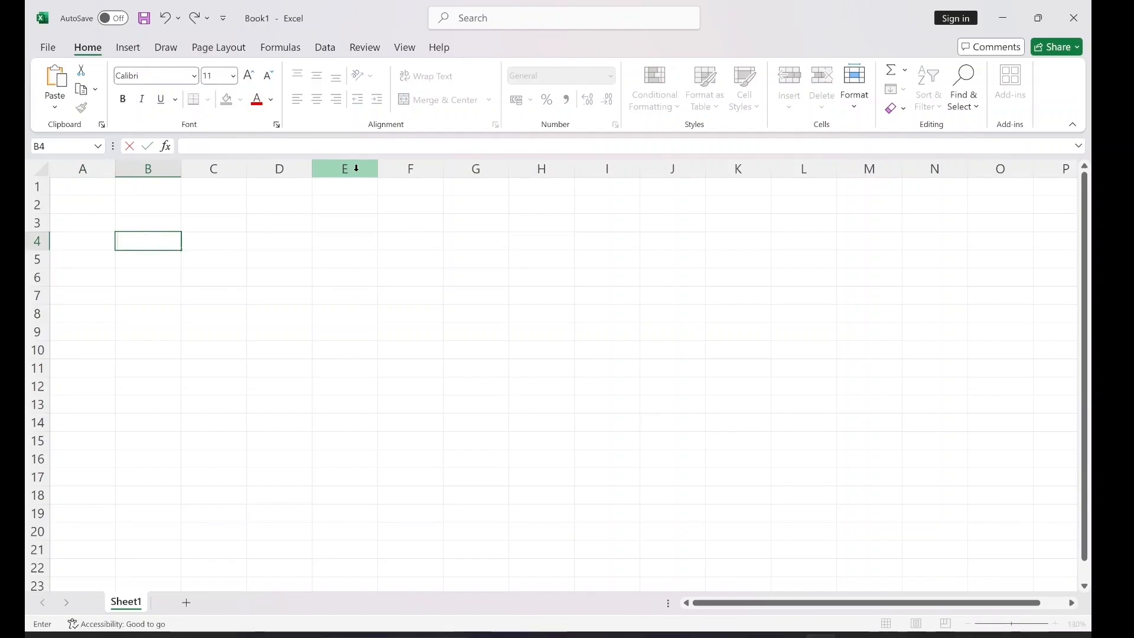
key(BackSpace)
key(BackSpace)
click(59, 186)
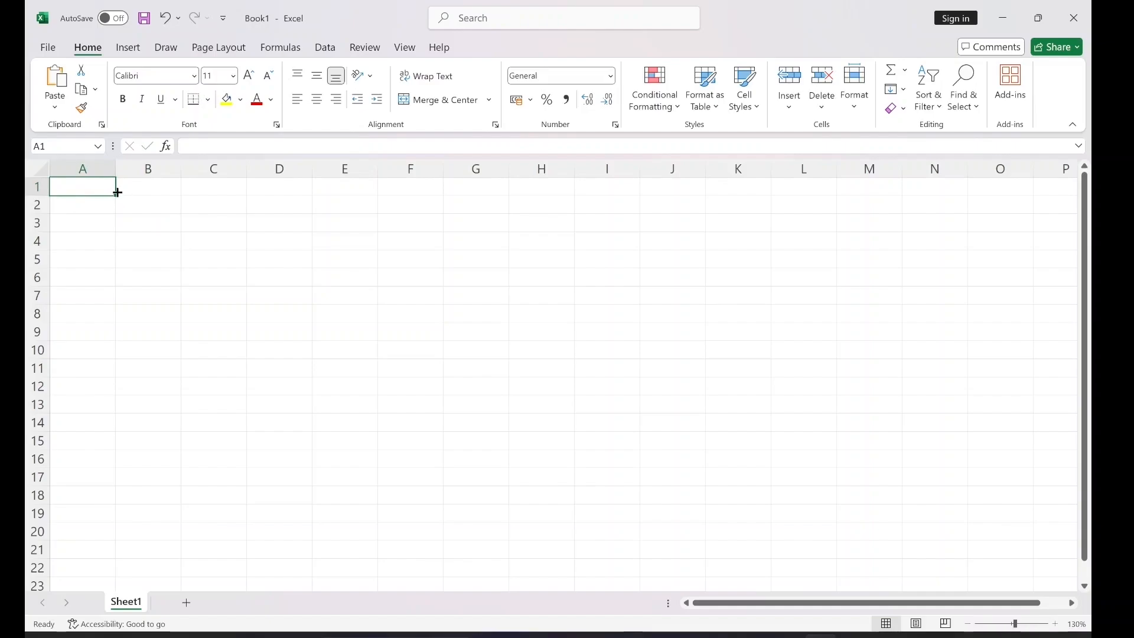
- Select entire columns C, D and E individually, and the span of columns C through J together
click(150, 198)
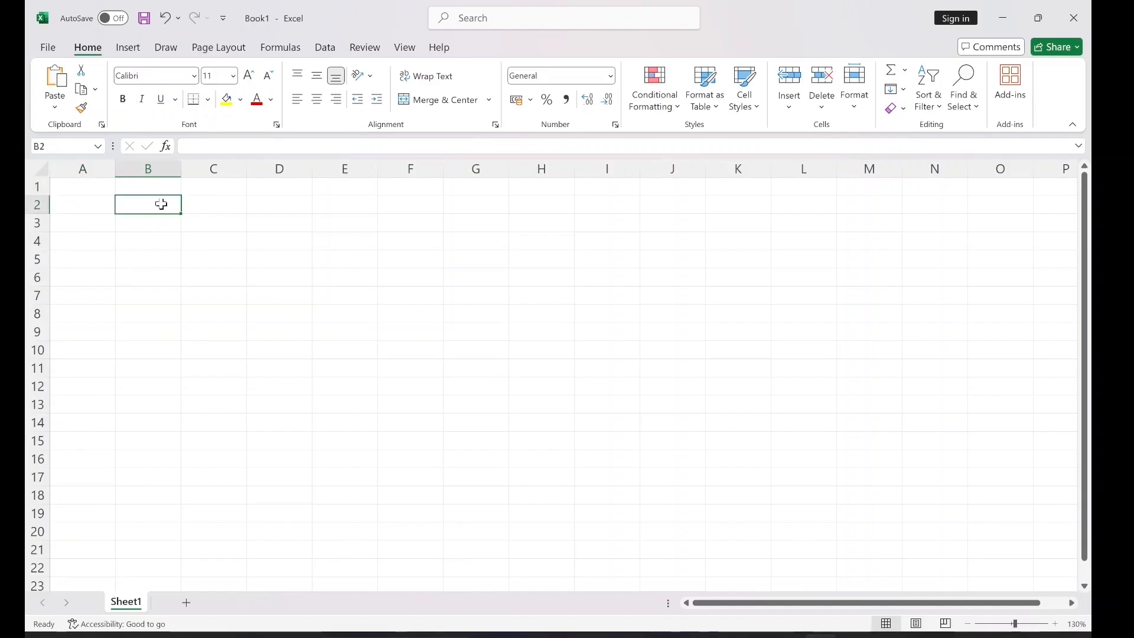
click(195, 207)
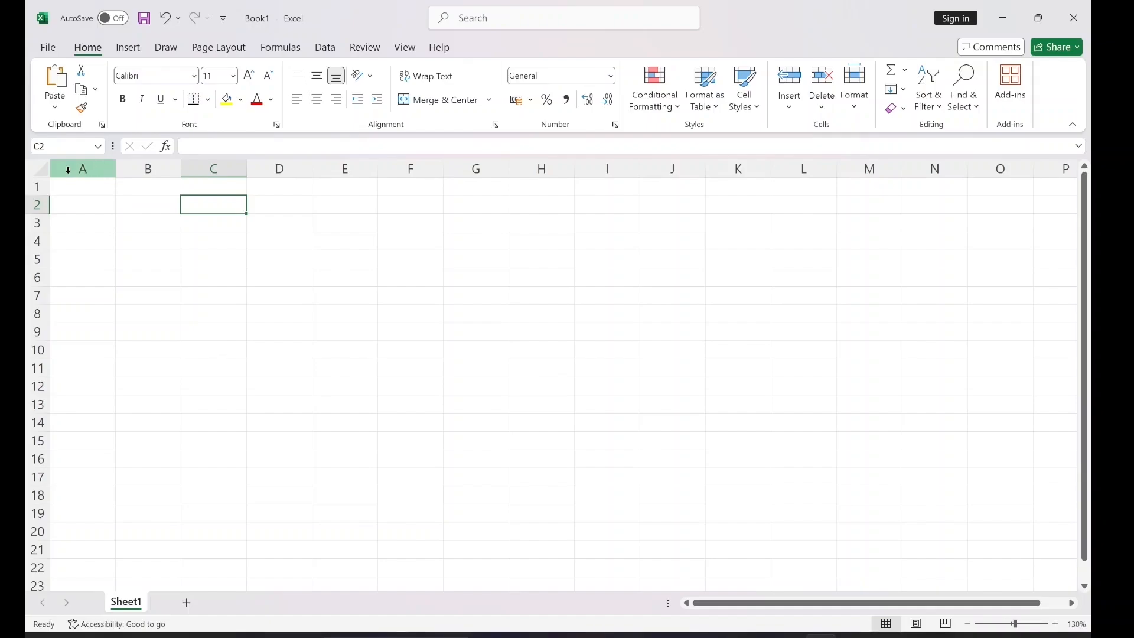
click(226, 166)
click(274, 170)
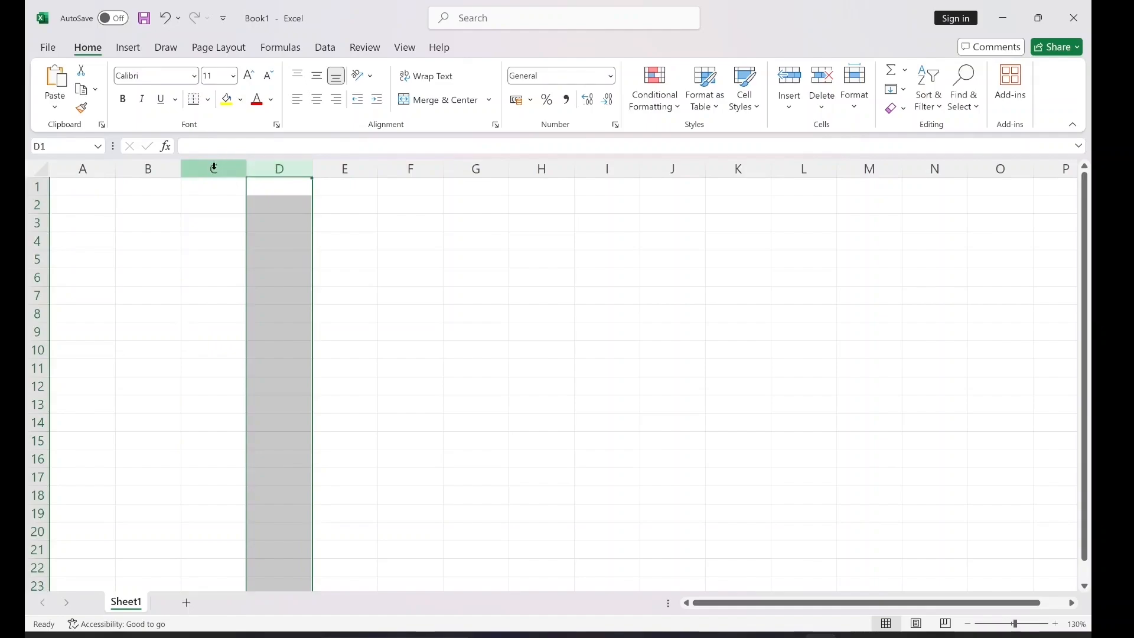
click(212, 168)
scroll(266, 311, down, 7)
scroll(266, 311, up, 7)
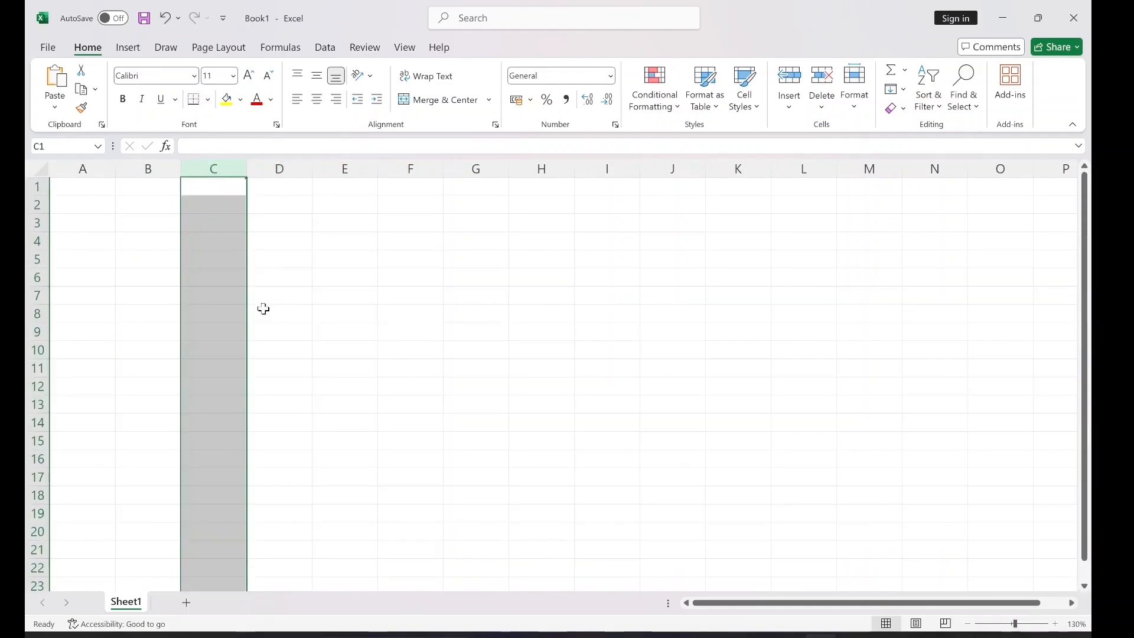
click(279, 169)
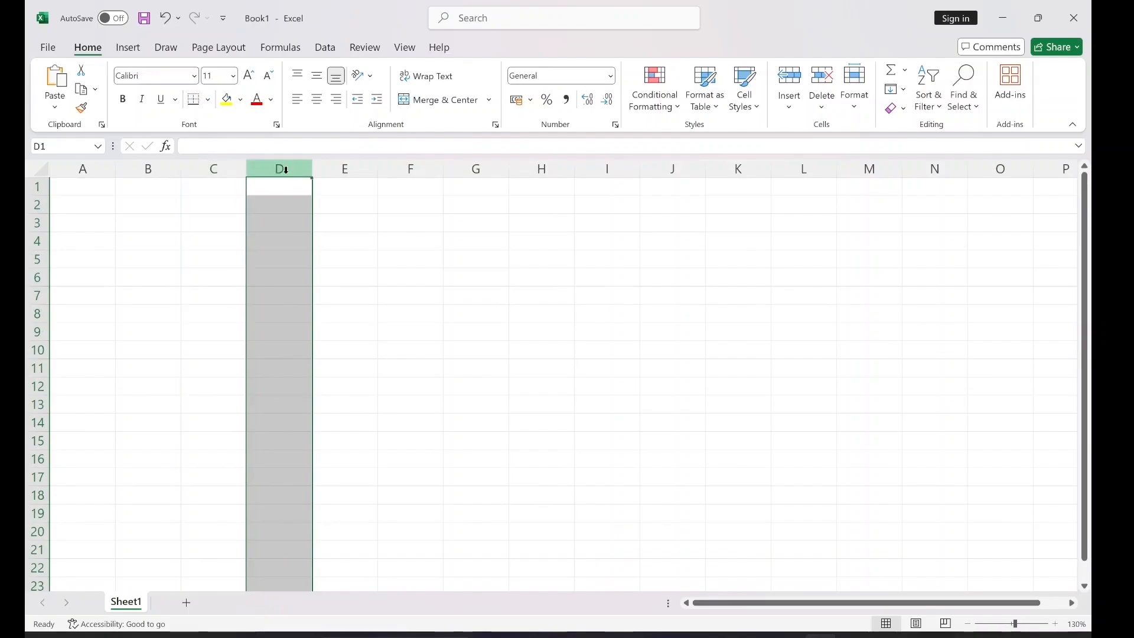
click(351, 170)
drag(213, 169, 706, 169)
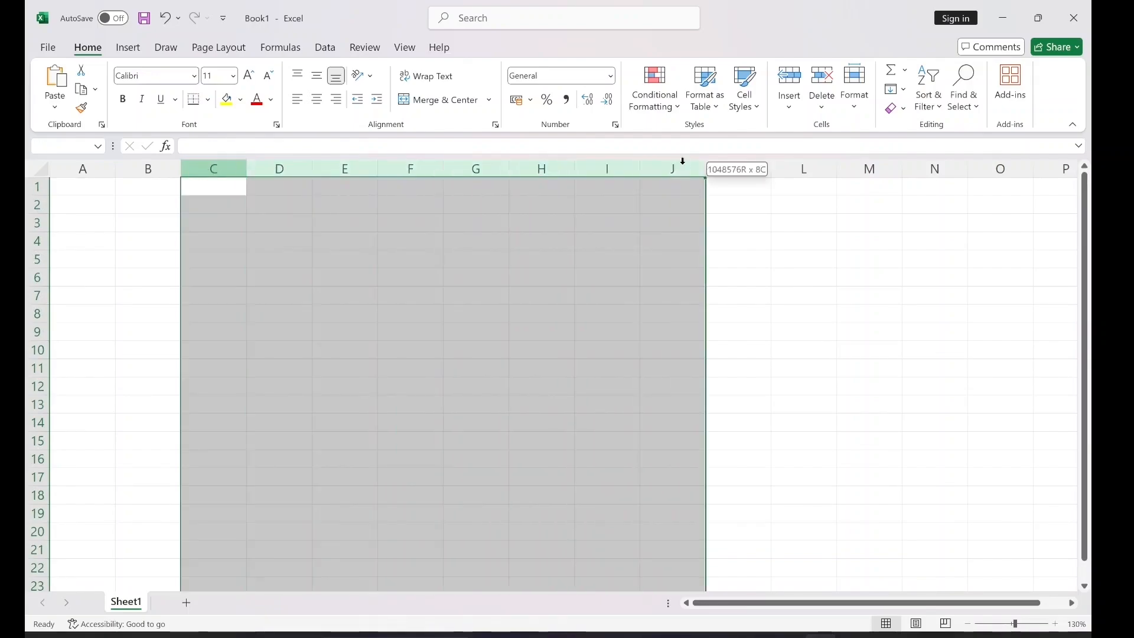
click(598, 244)
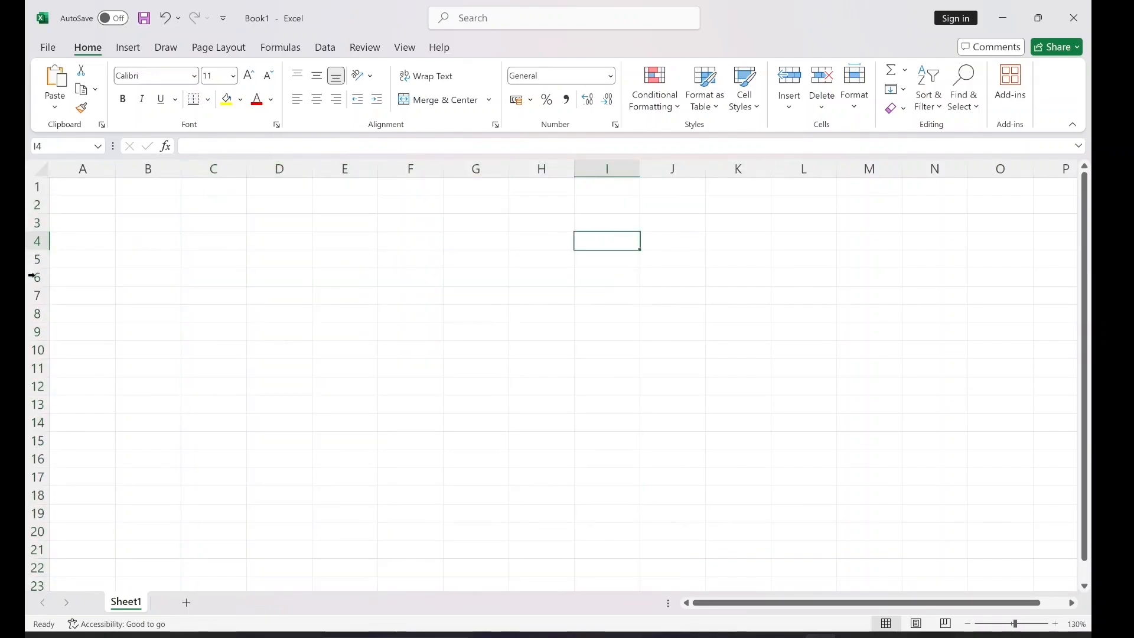
- Select the whole of row 4 and the whole of row 7 one at a time
click(39, 241)
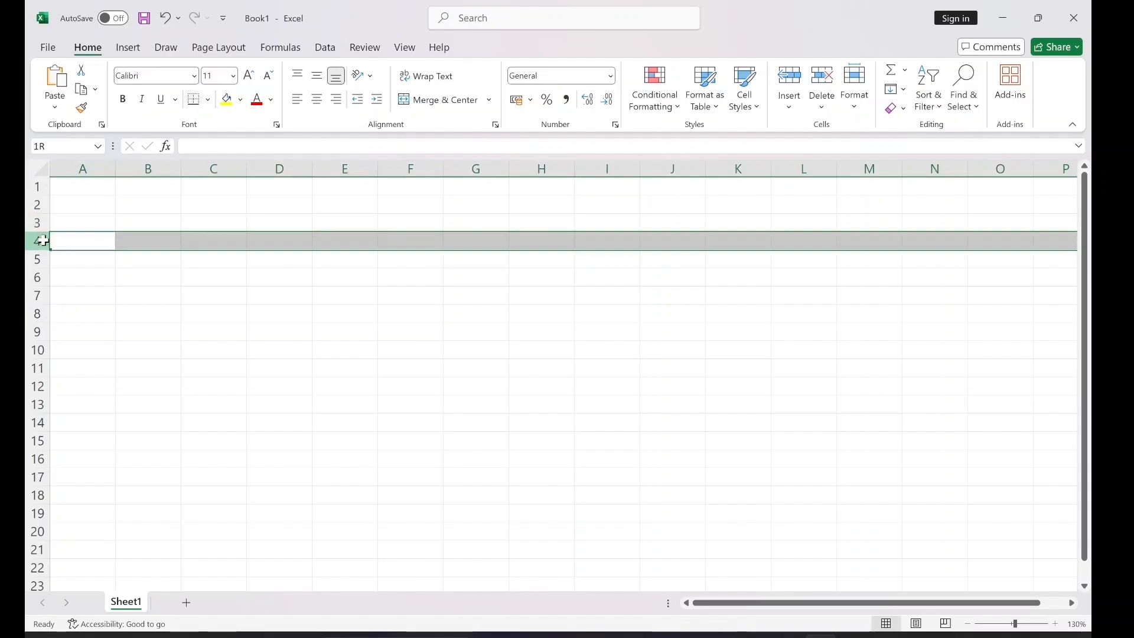
click(38, 295)
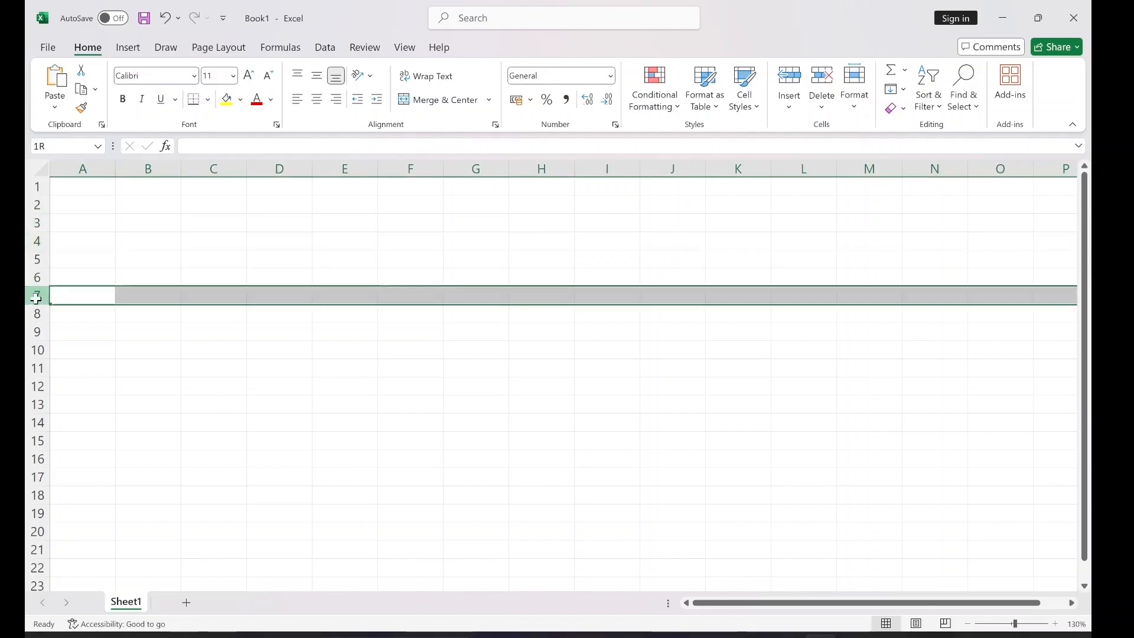
click(93, 254)
click(79, 202)
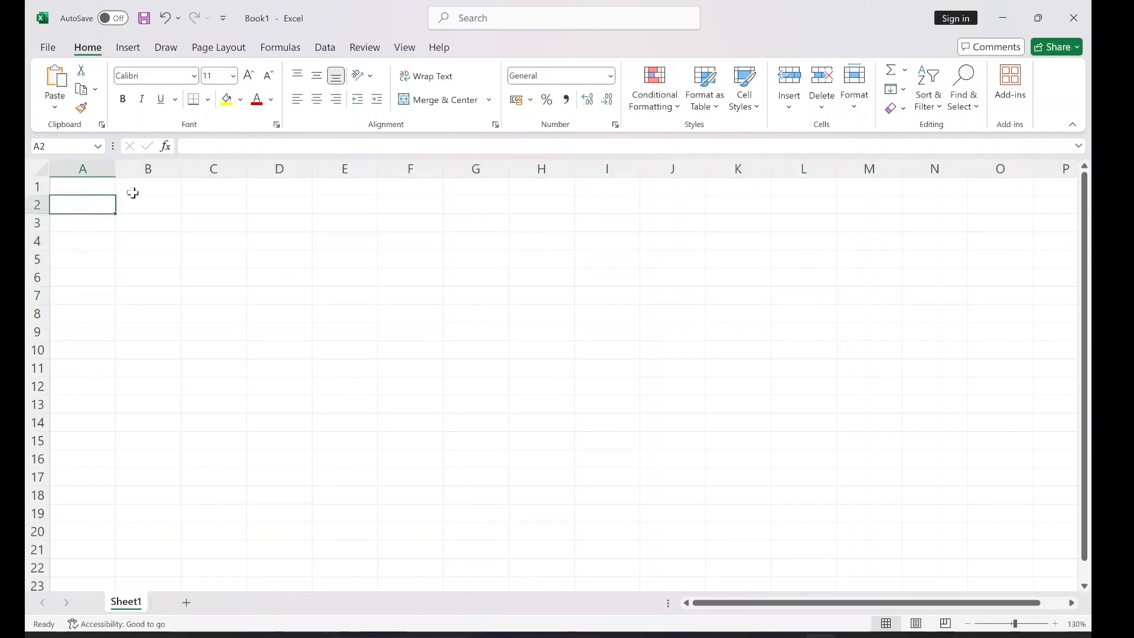
click(262, 238)
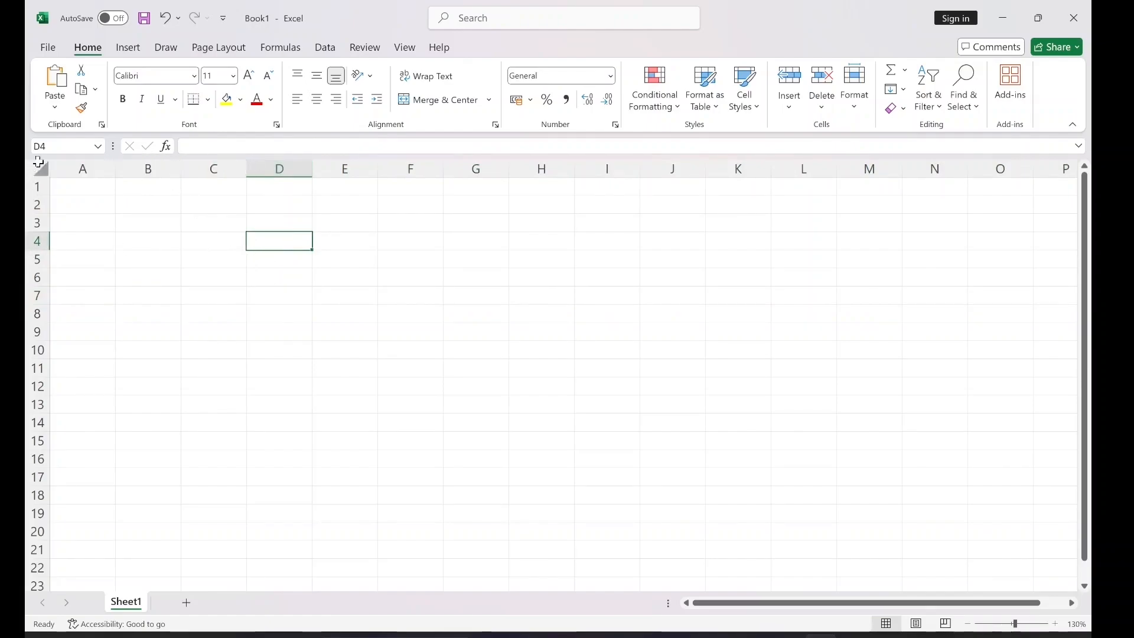
double_click(266, 244)
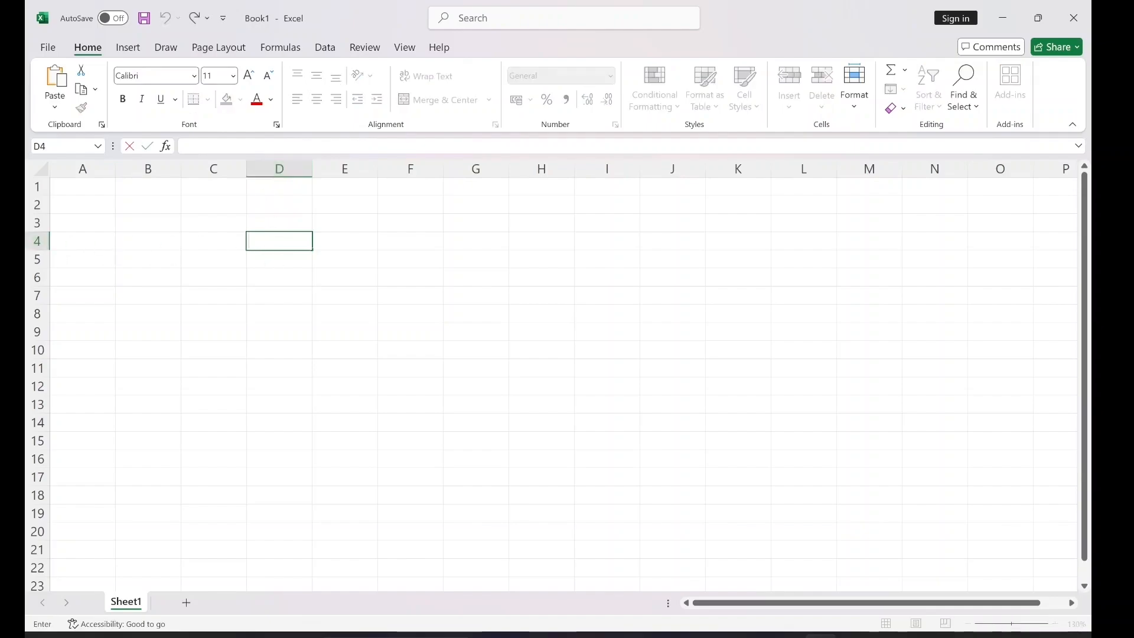
key(Escape)
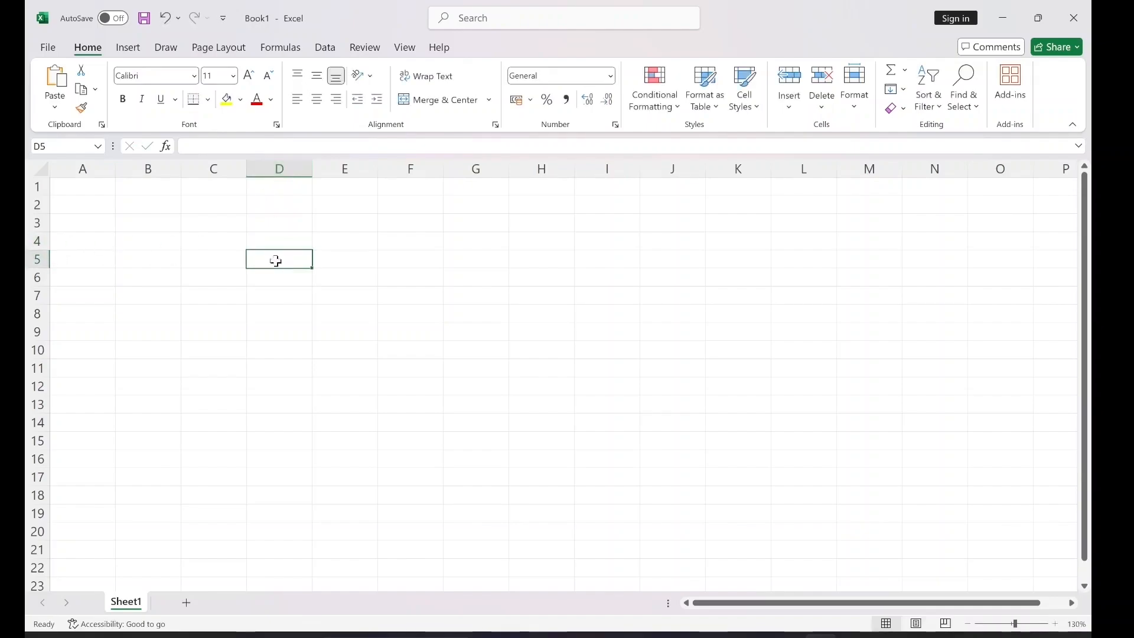
click(215, 219)
- Select the block of cells from A1 to O17 and view it zoomed out to 55%
drag(66, 192, 972, 473)
scroll(861, 488, down, 1)
scroll(861, 488, down, 4)
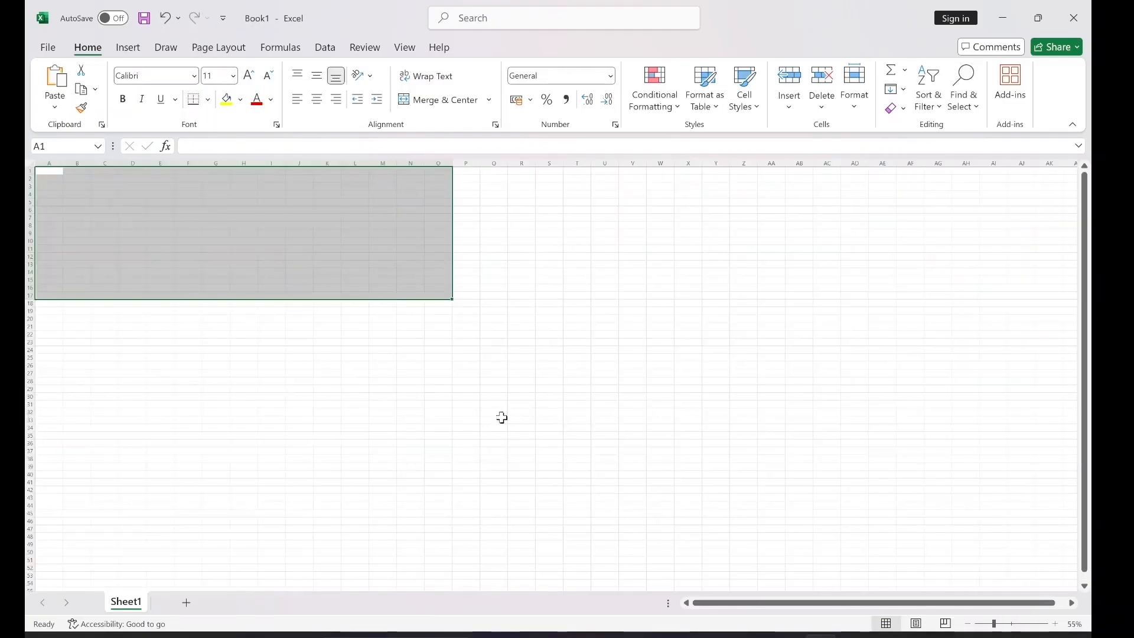
click(218, 249)
scroll(131, 203, up, 8)
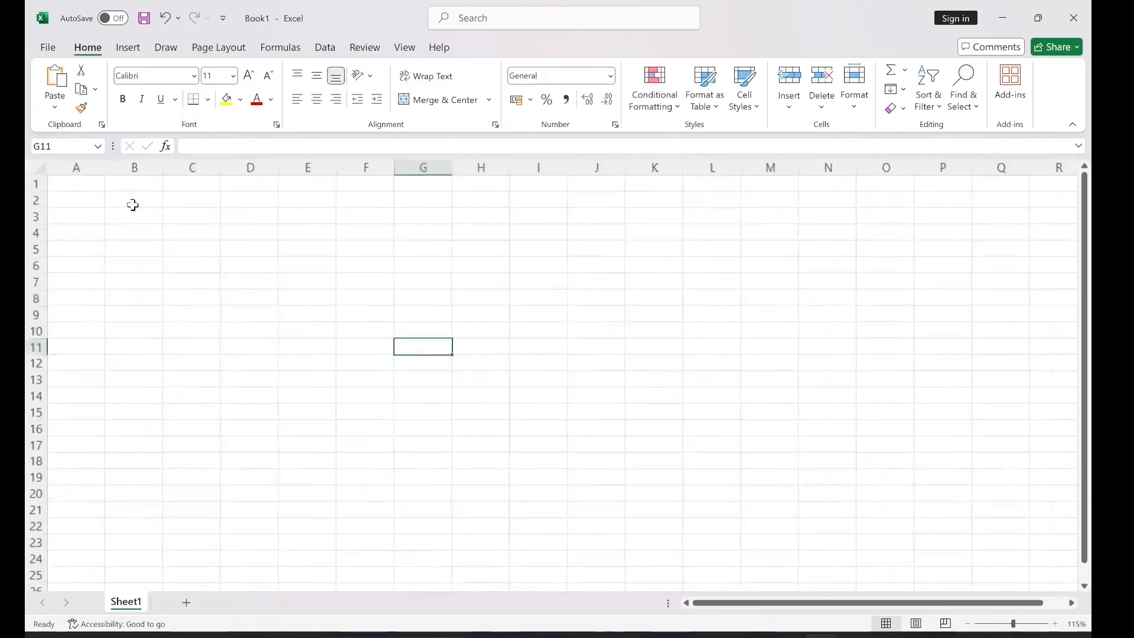
- Select the cell block A1 to J15, followed by the block A1 to J18
drag(132, 202, 894, 544)
scroll(784, 463, down, 5)
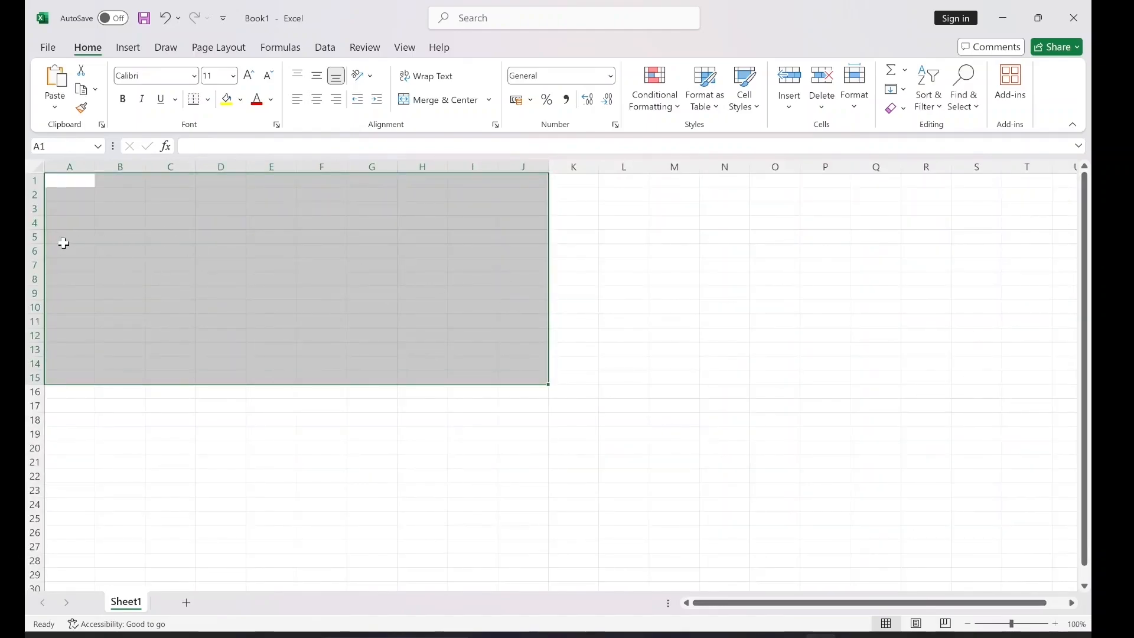
click(142, 325)
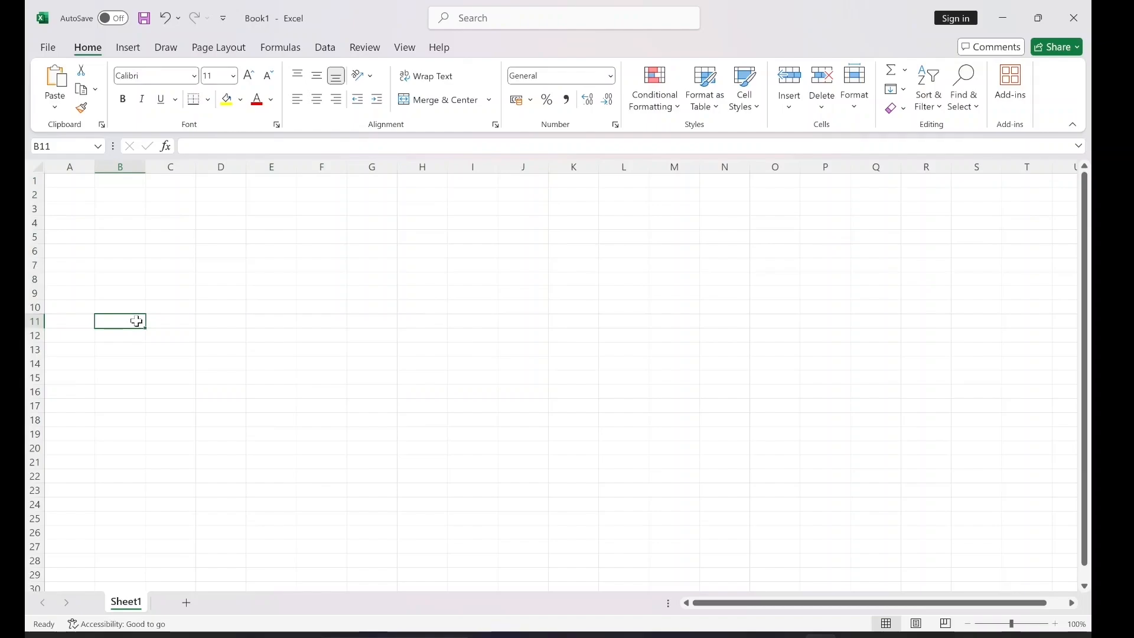
drag(53, 180, 546, 417)
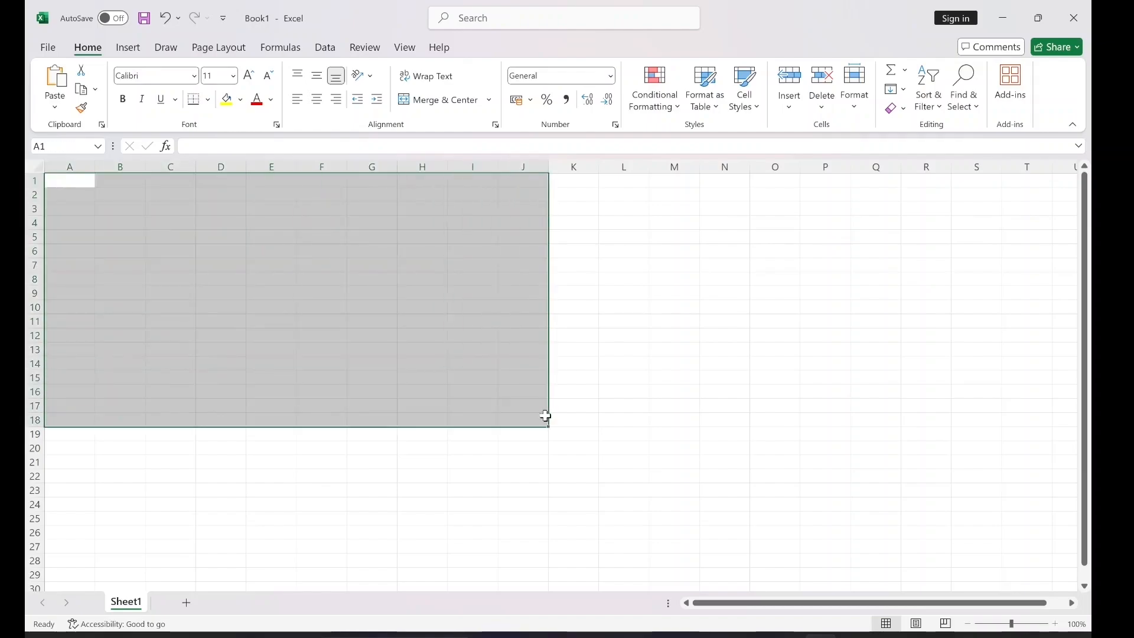
click(546, 417)
click(87, 180)
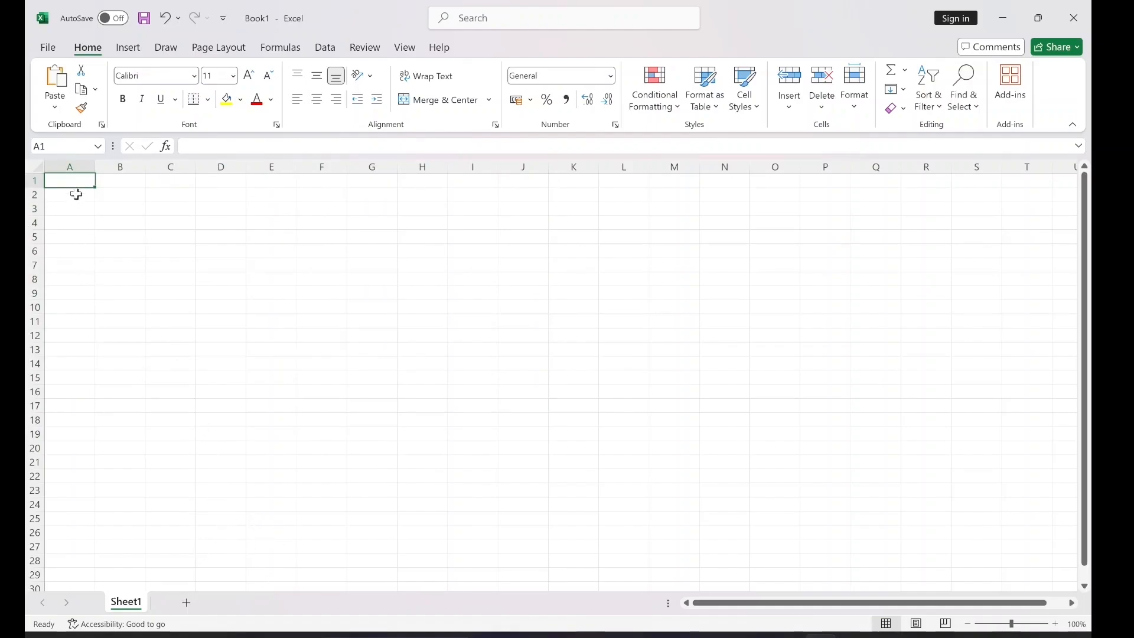
- Select the large cell block from A2 to T29 and return the selection to cell A1
drag(75, 189, 1028, 576)
scroll(633, 429, right, 1)
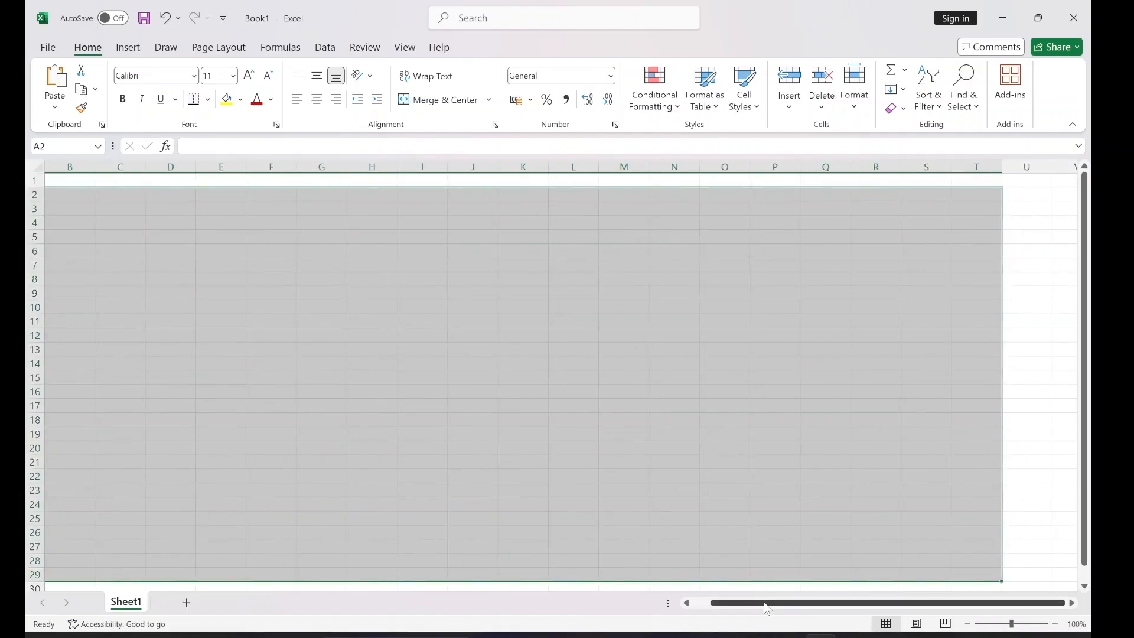
scroll(343, 369, left, 1)
click(402, 368)
click(73, 183)
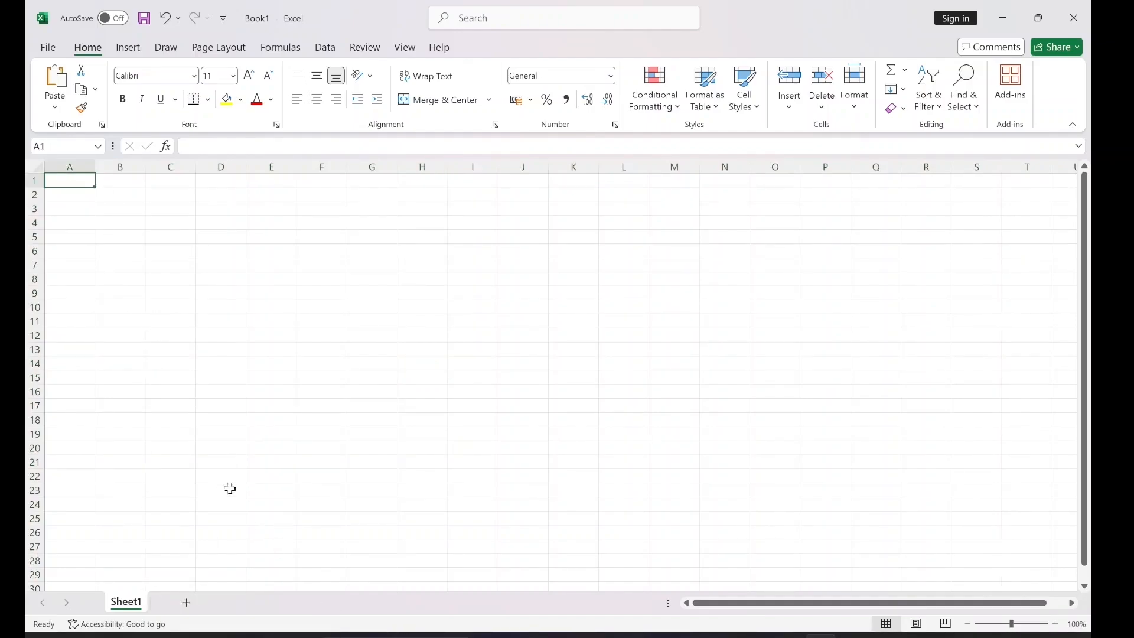
- Add a second worksheet, and enter A, B and C in cells A1, B1 and C1 of Sheet1
click(187, 603)
click(126, 603)
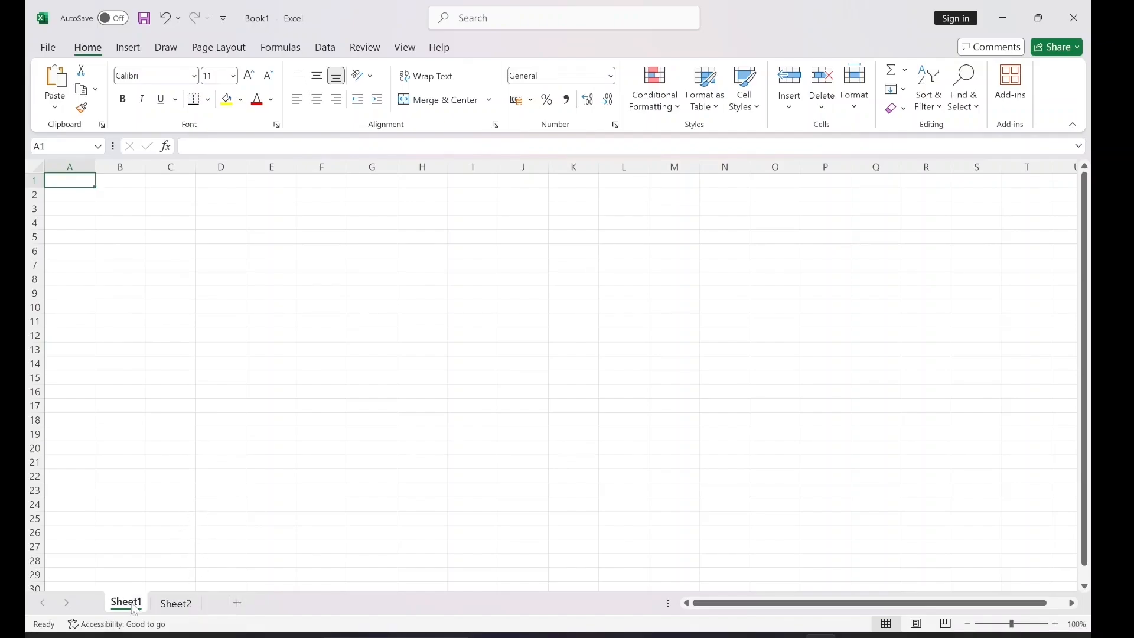
double_click(68, 179)
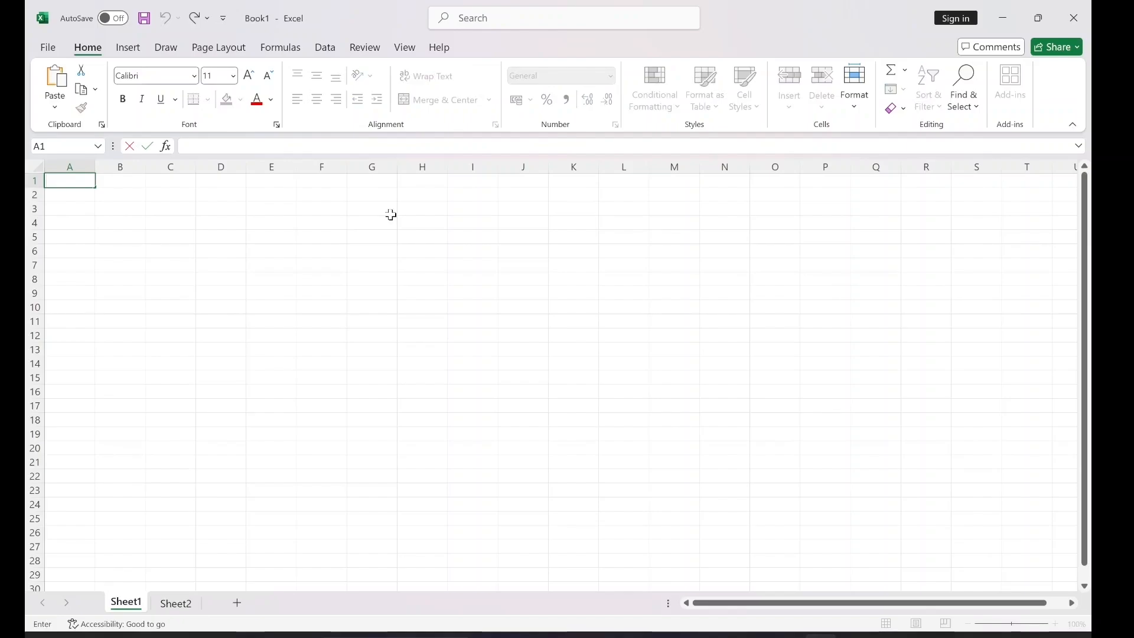
text(A)
click(133, 180)
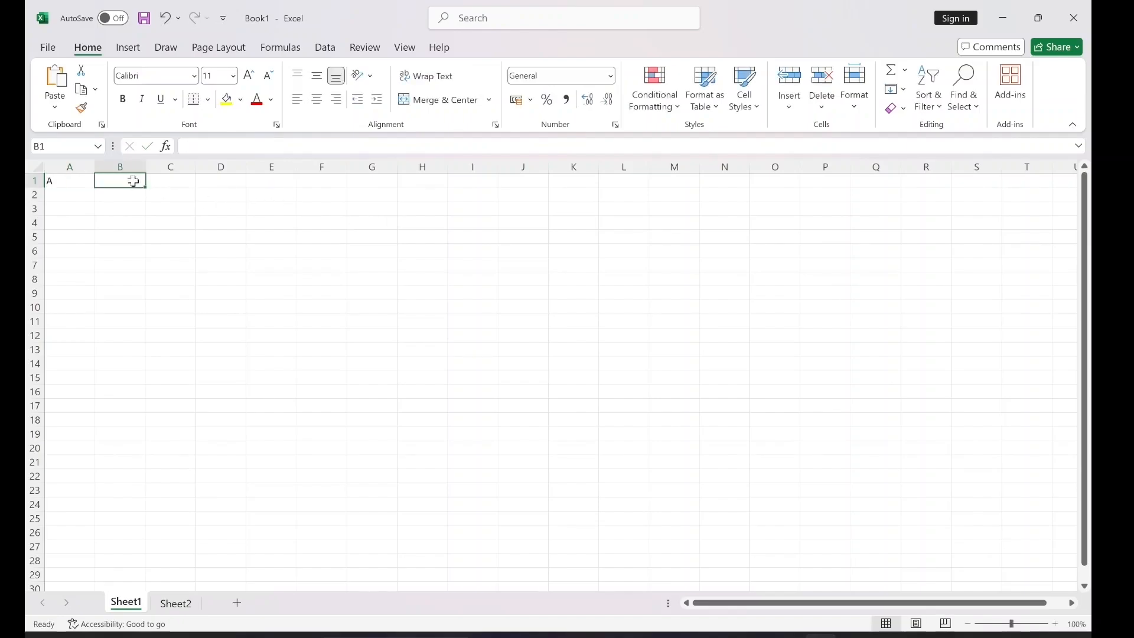
text(B)
click(187, 183)
text(C)
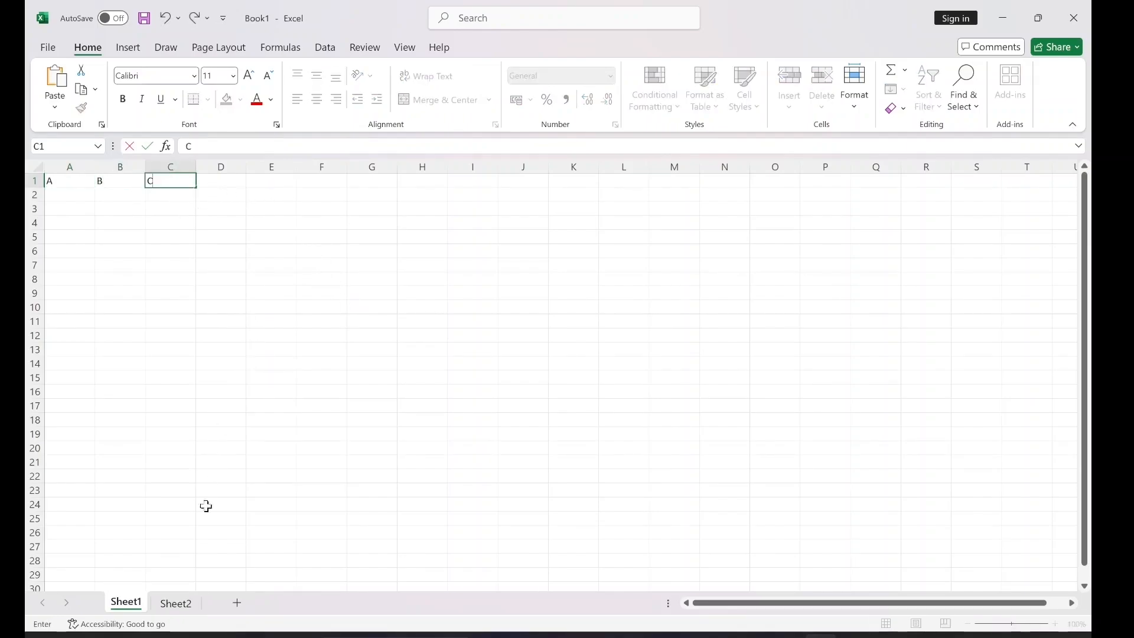
- Enter H in cell B1 of Sheet2
click(175, 602)
click(117, 192)
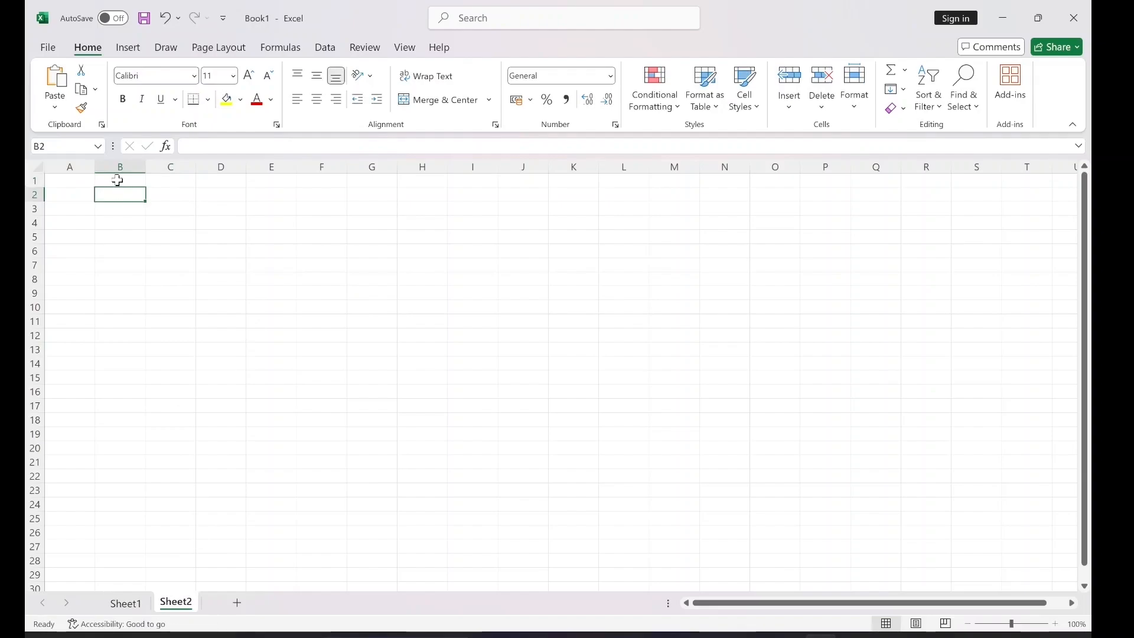
click(118, 180)
text(H)
click(190, 185)
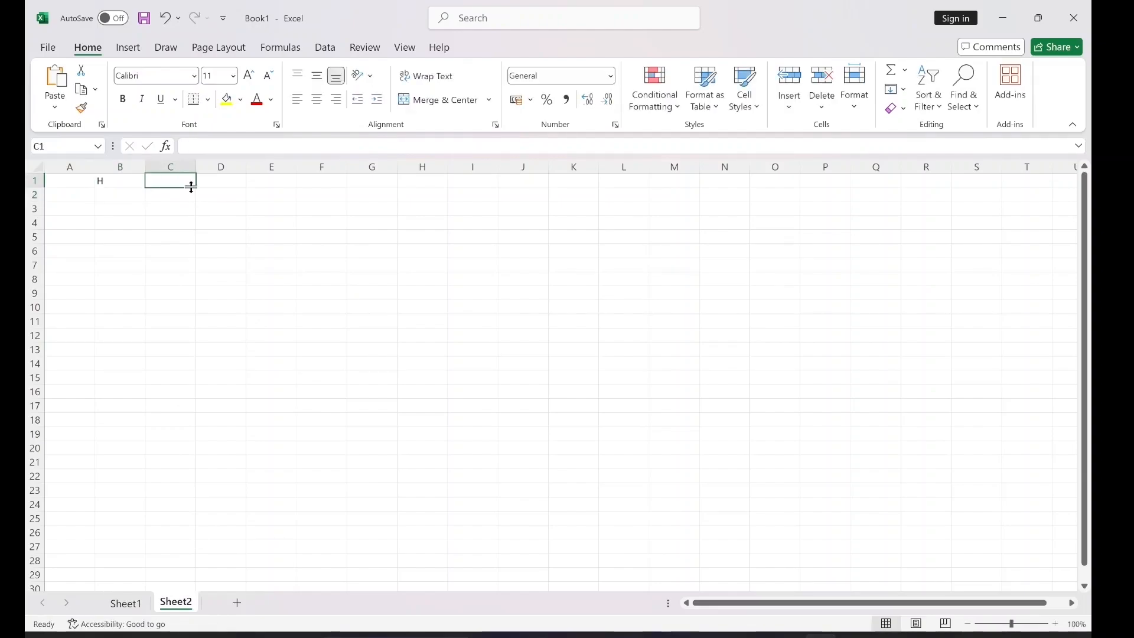
- Enter I in cell C1 of Sheet2 and switch between the two worksheets, ending on Sheet1
text(I)
click(154, 394)
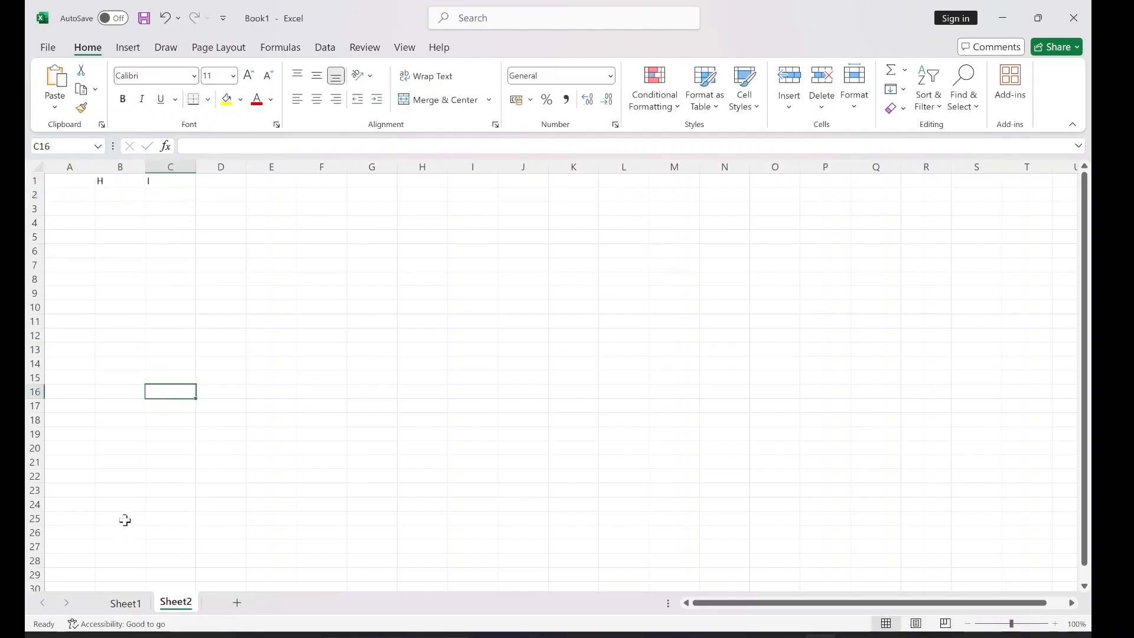
click(133, 607)
click(158, 604)
click(141, 602)
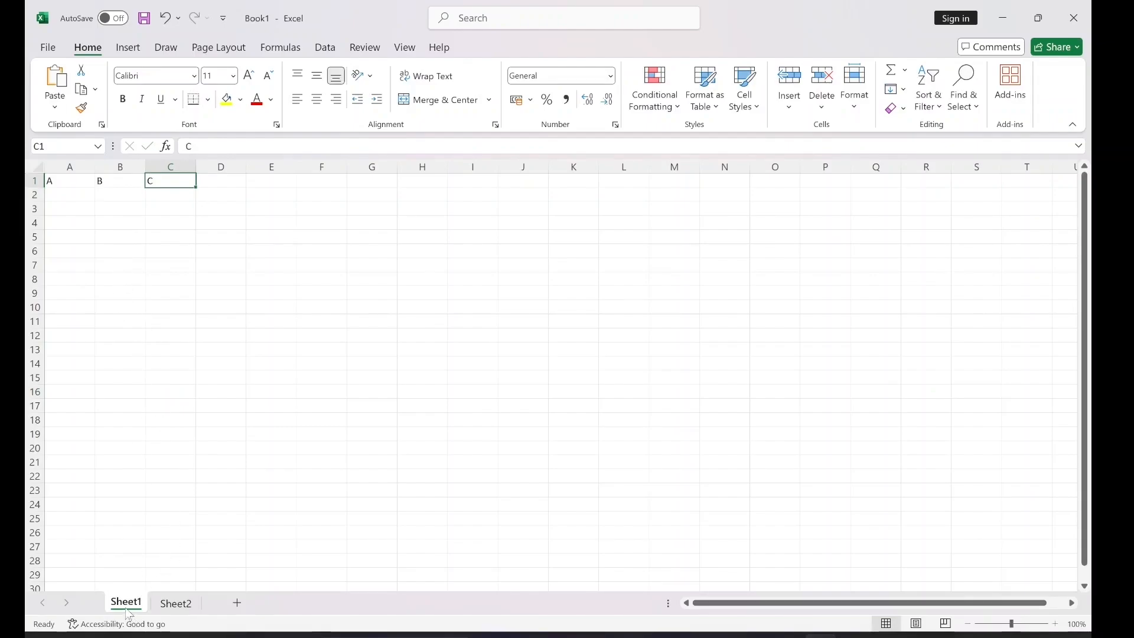
- Clear the contents of cells A1 to C1 on Sheet2 and cells A1 to D1 on Sheet1
drag(84, 183, 243, 179)
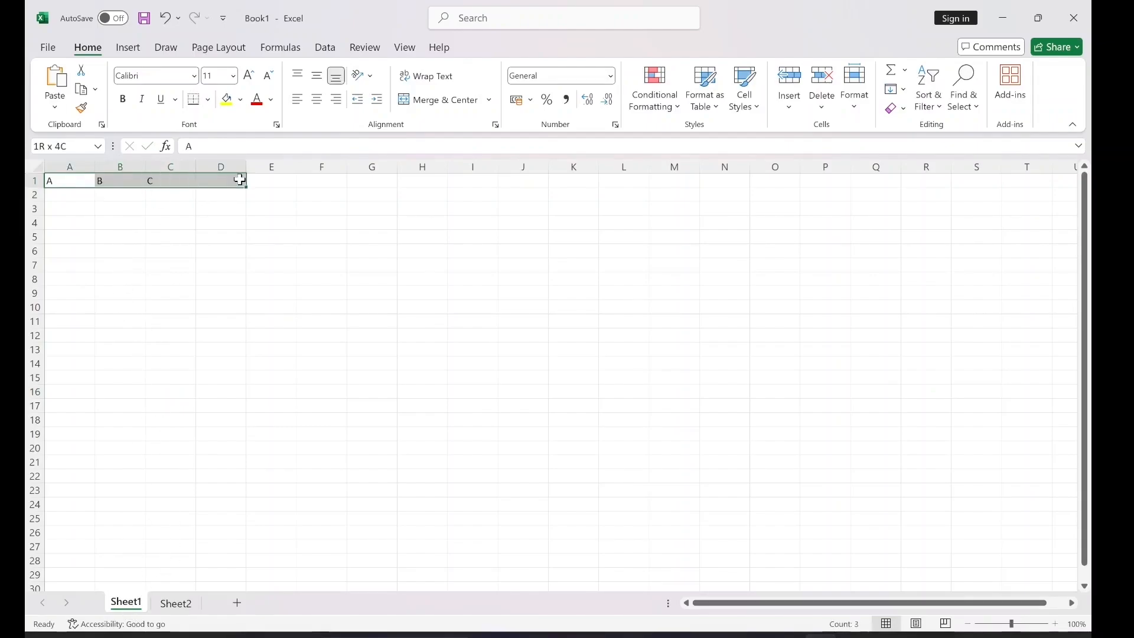
click(175, 603)
drag(83, 181, 157, 179)
key(Delete)
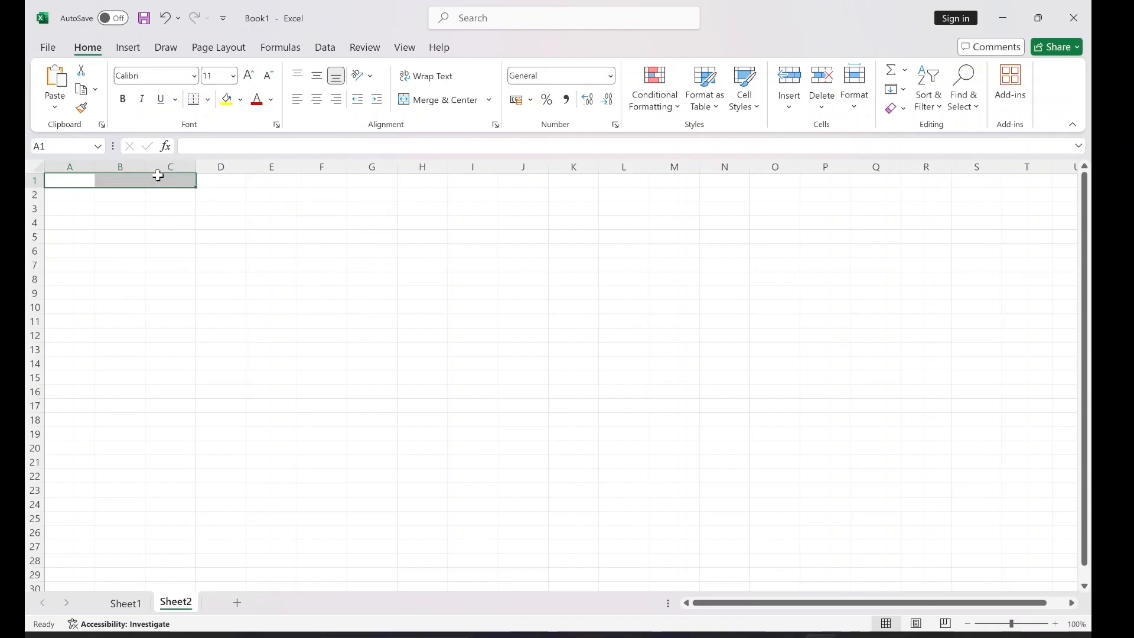
click(116, 602)
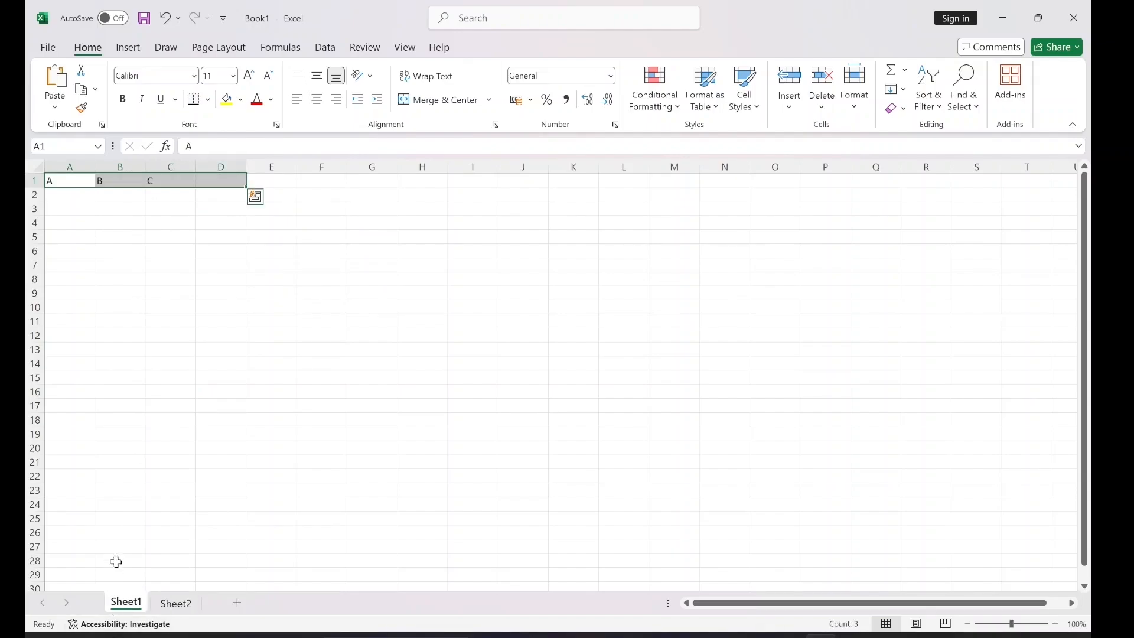
key(Delete)
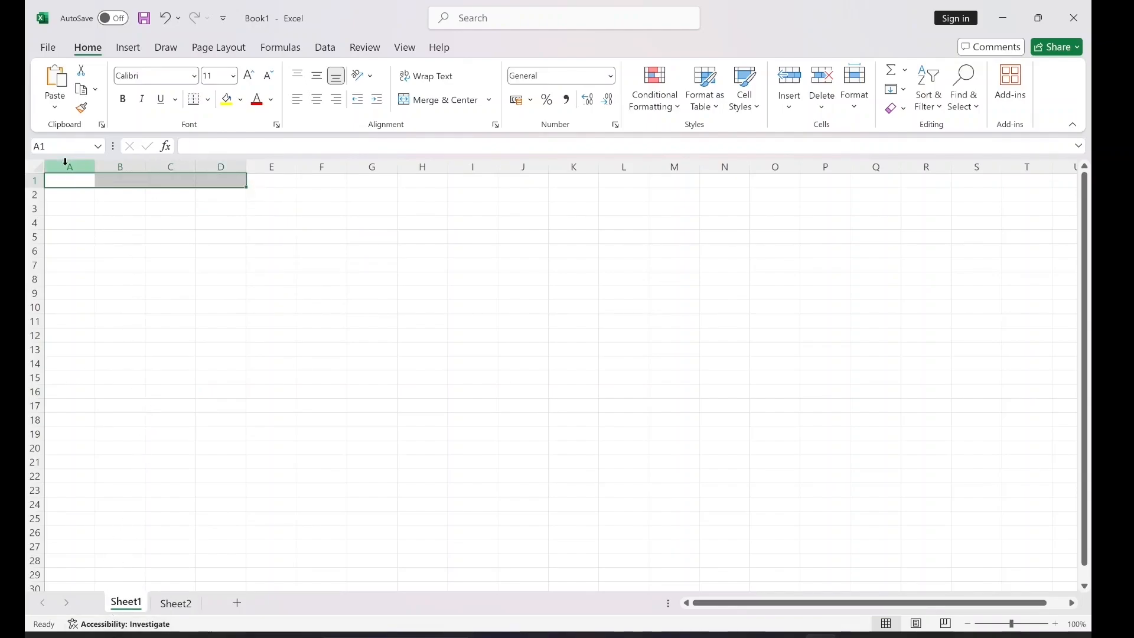
- Switch to the open text file with the student scores, copy all its text, and return to the Excel workbook
double_click(62, 184)
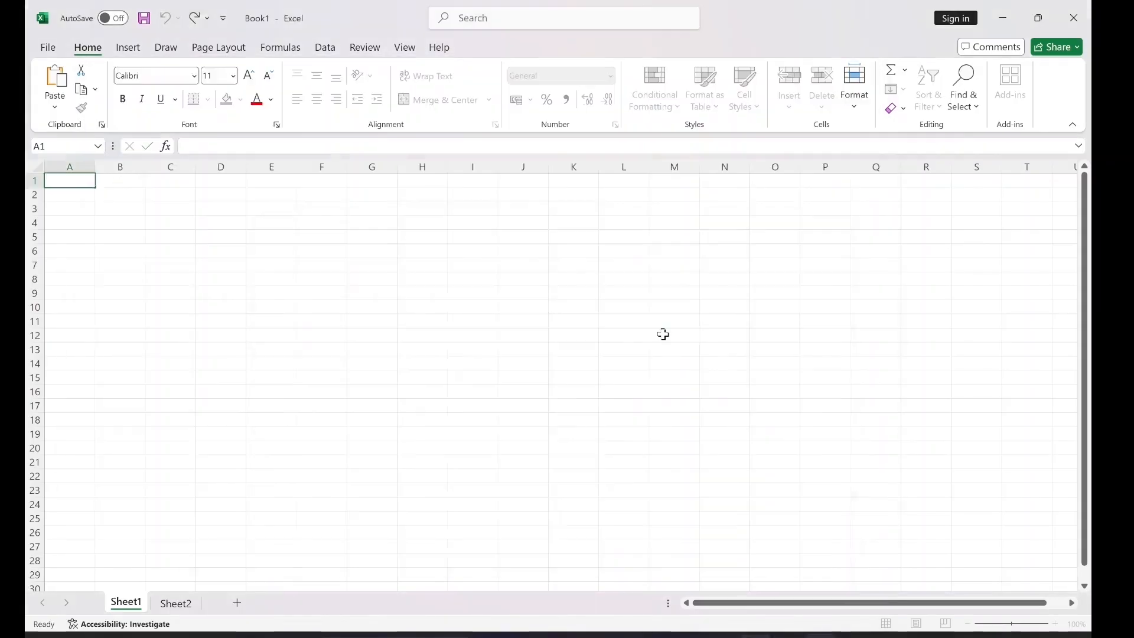
click(664, 334)
key(ctrl+a)
click(723, 636)
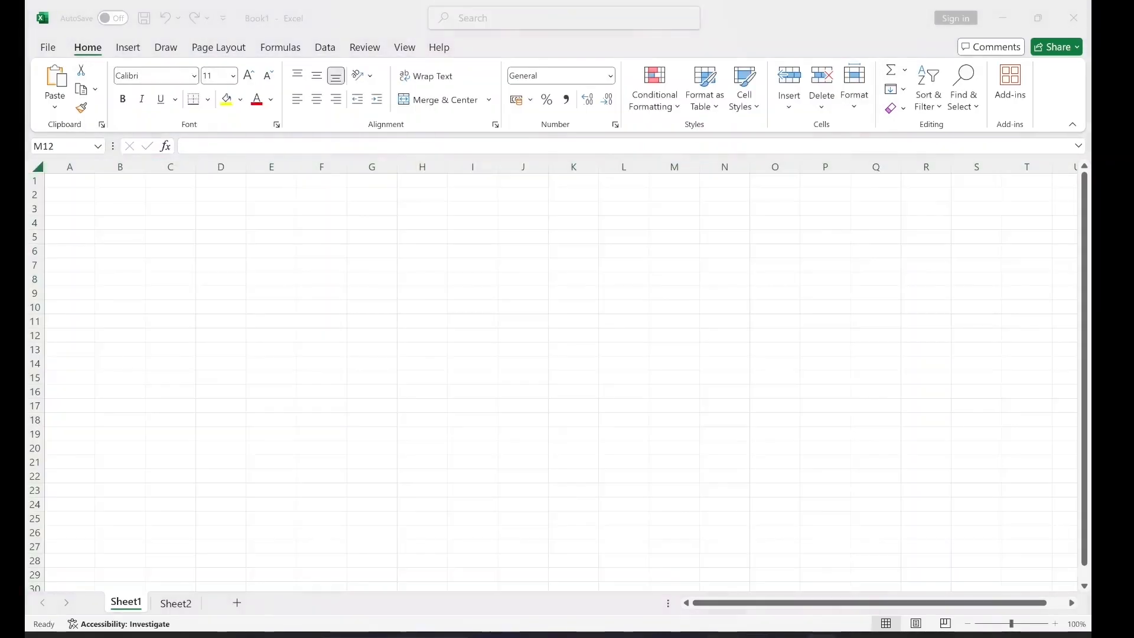
click(519, 216)
click(724, 636)
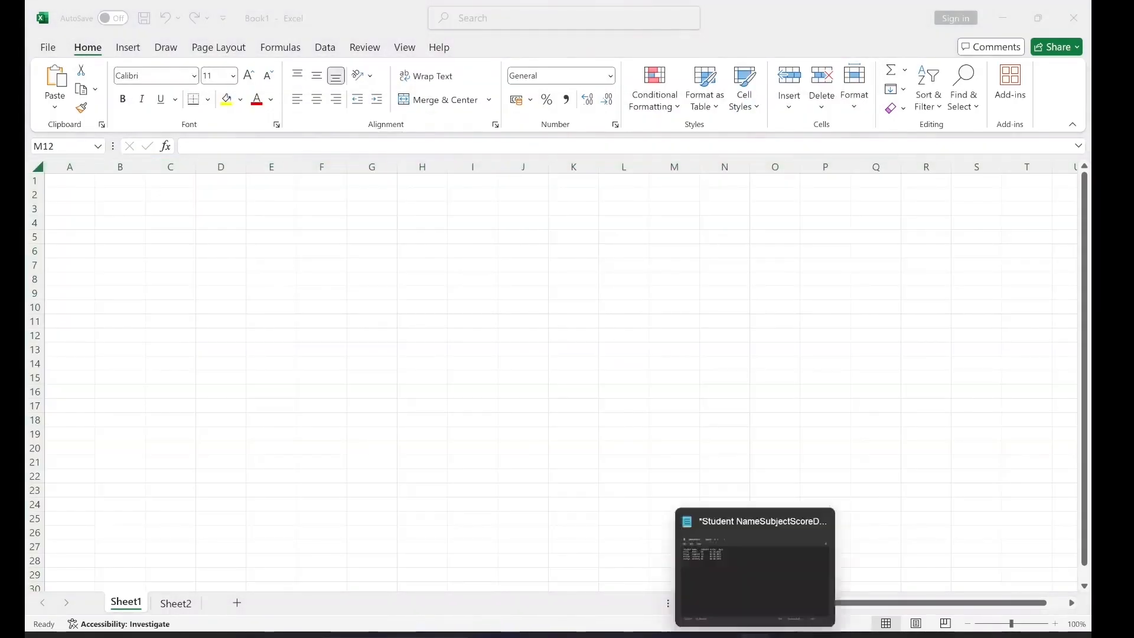
click(758, 636)
key(ctrl+a)
key(ctrl+c)
key(alt+Tab)
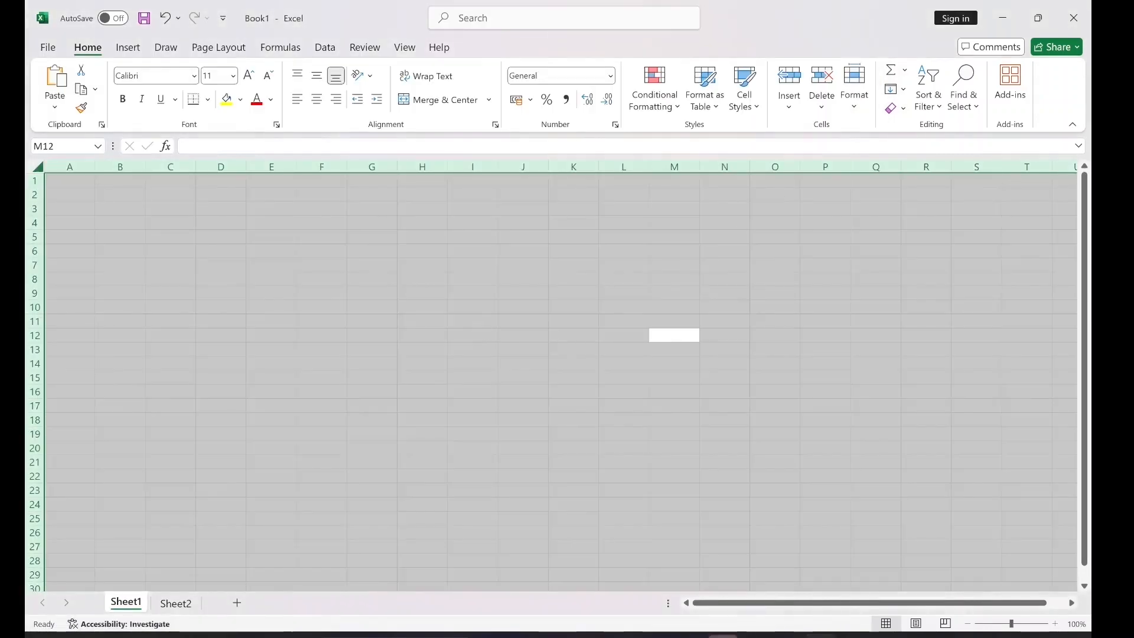
- Paste the copied table into Sheet1 starting at cell A1 and widen columns D and A to fit their contents
click(75, 184)
key(ctrl+v)
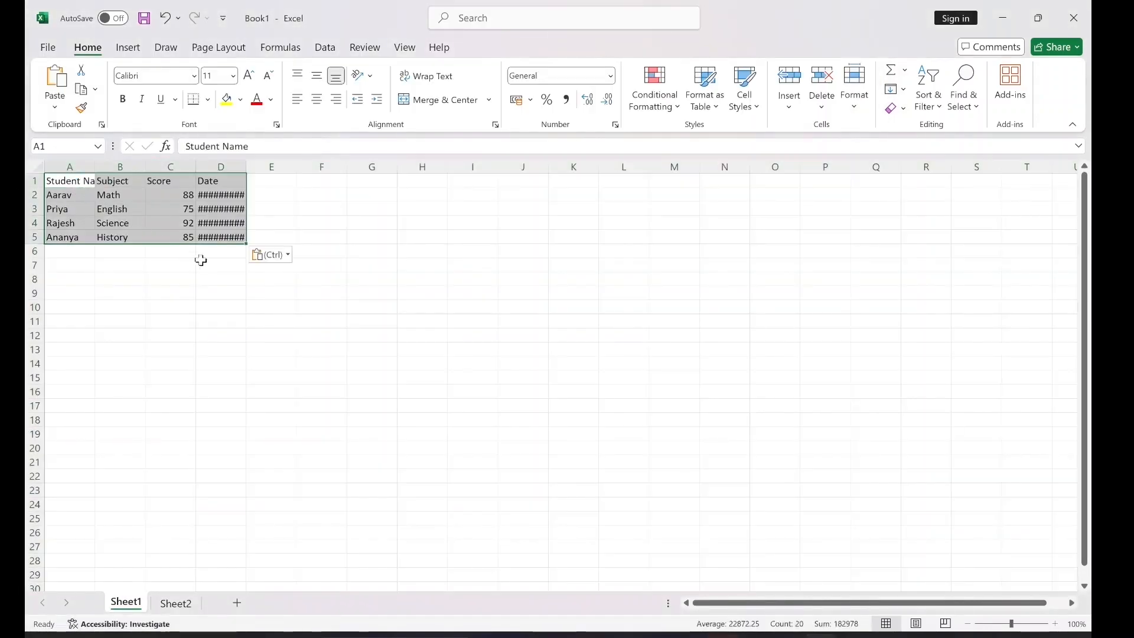
drag(247, 167, 345, 167)
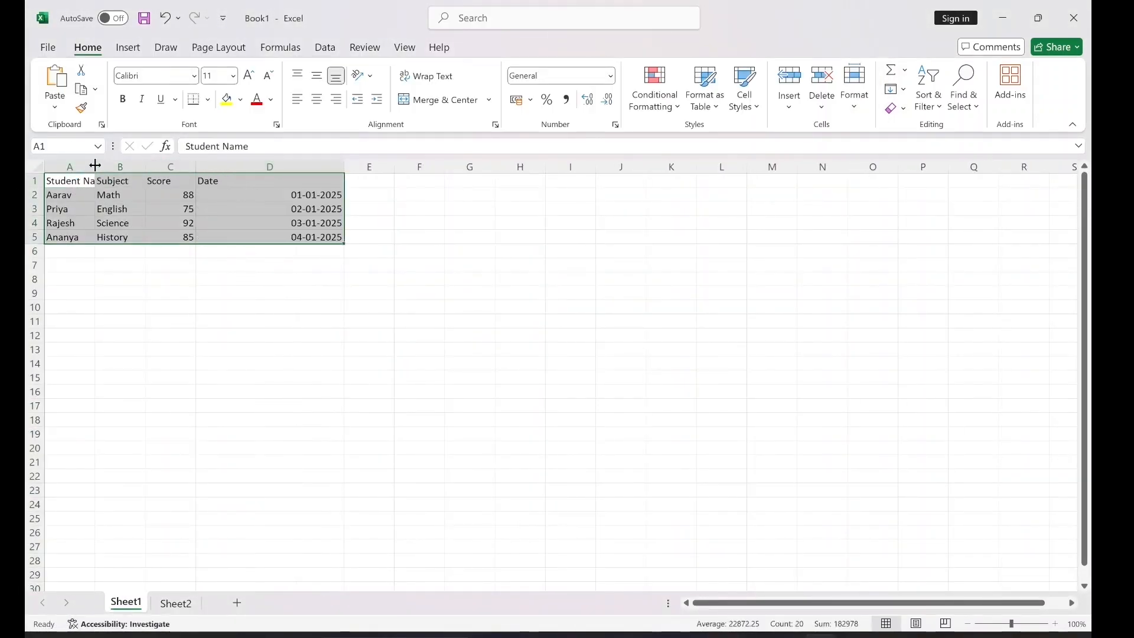
drag(95, 167, 244, 167)
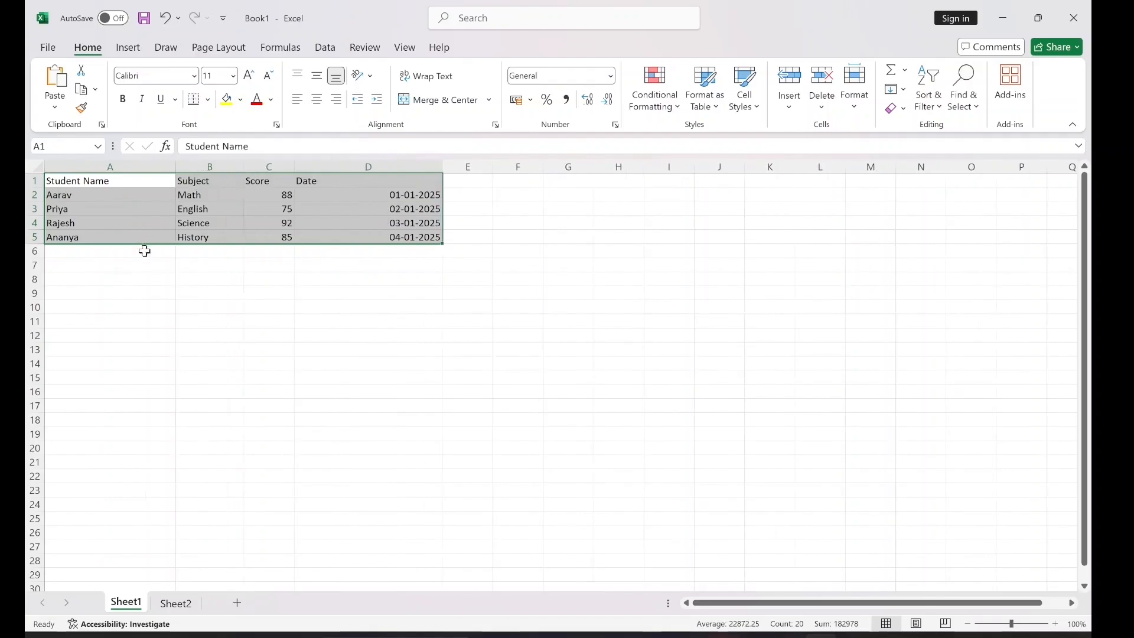
- Enter Student Name in cell A7 and clear that cell again
double_click(125, 266)
text(Stud)
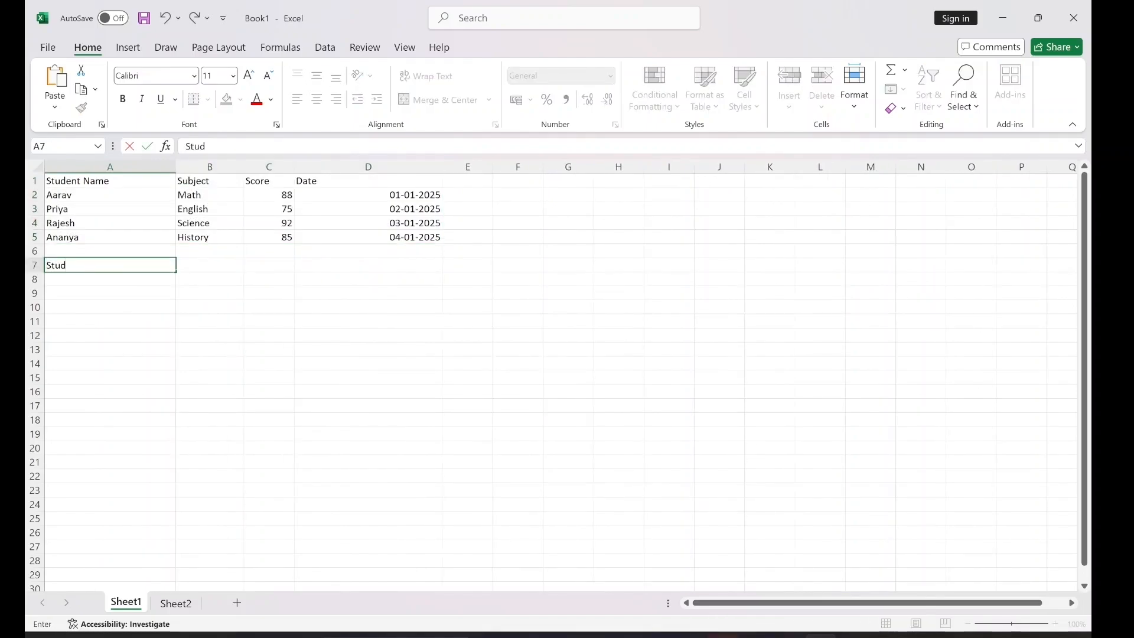
text(ent Name)
key(Return)
click(130, 264)
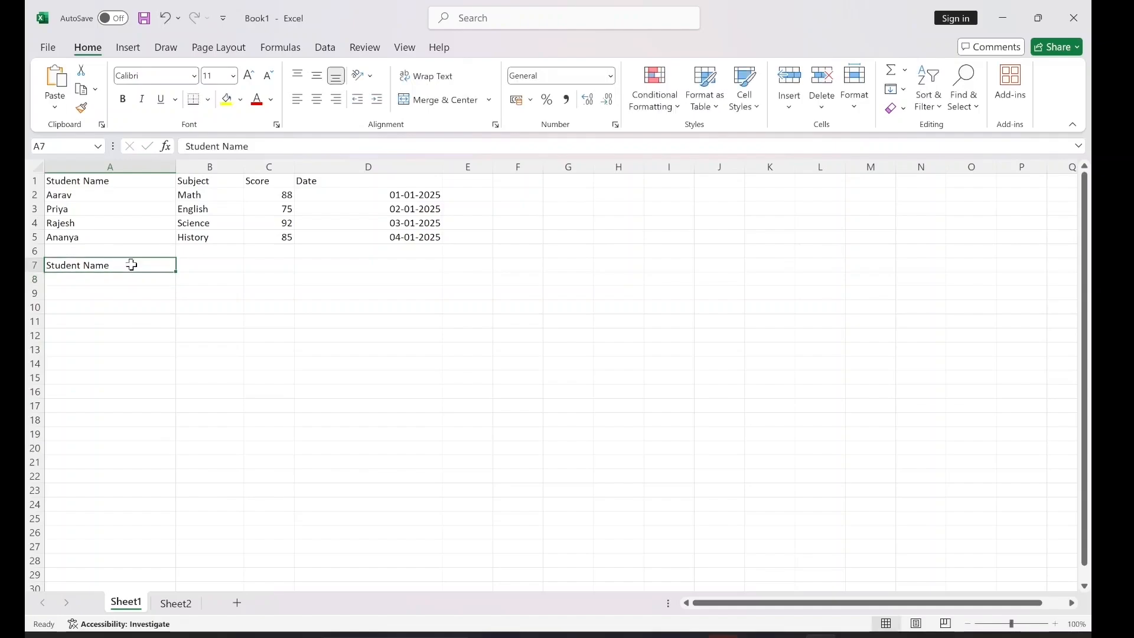
key(Delete)
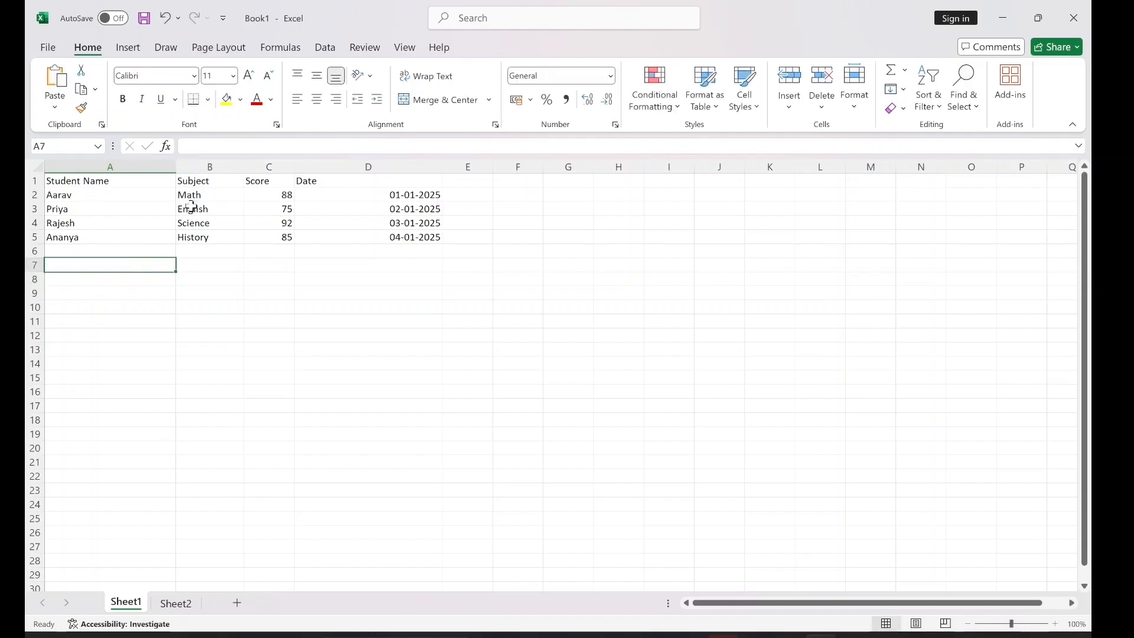
- Select the header cells Student Name, Subject, Score and Date in turn, followed by the data block A2 to D5
click(151, 184)
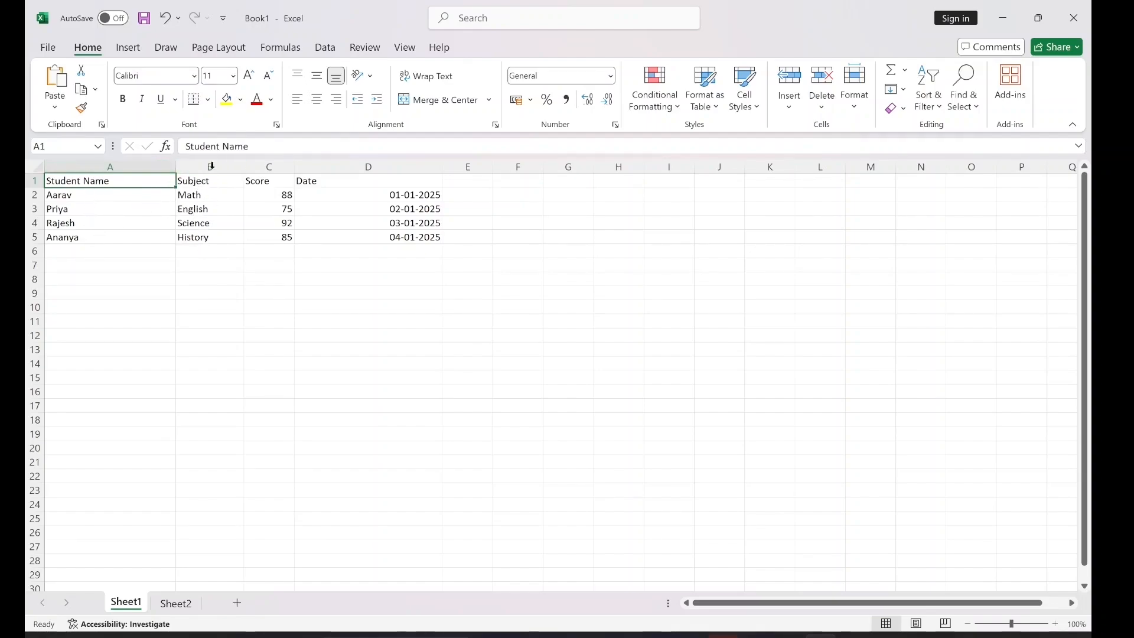
click(365, 319)
click(131, 214)
click(118, 184)
click(213, 182)
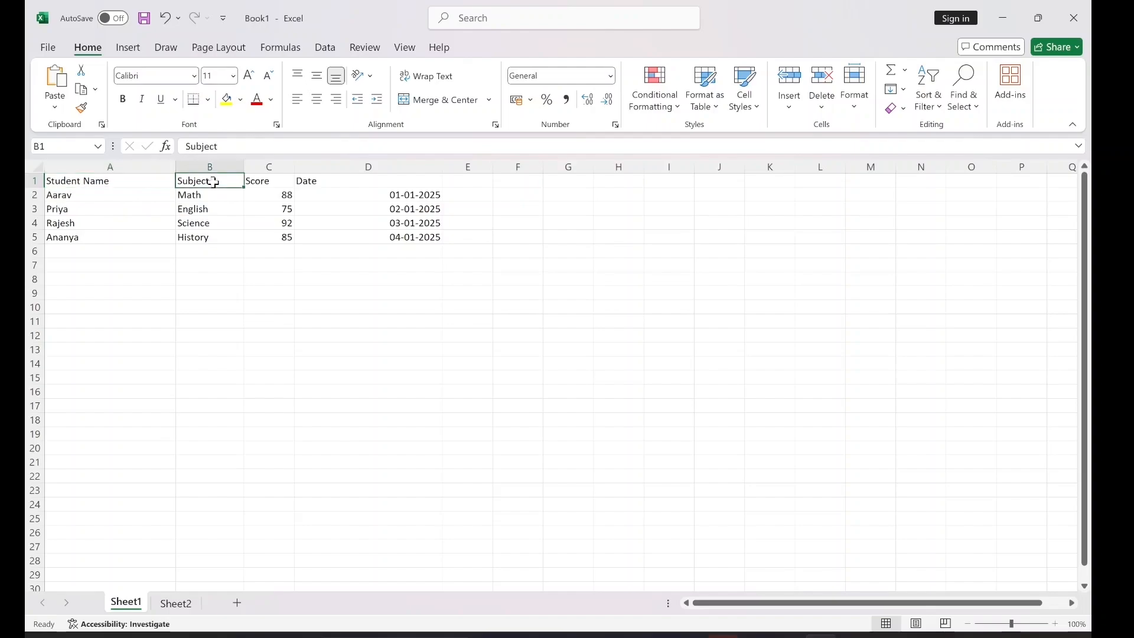
click(254, 183)
click(332, 183)
drag(127, 196, 440, 238)
- Make the Student Name header in A1 bold, trying italic and underline on it and removing both
click(59, 182)
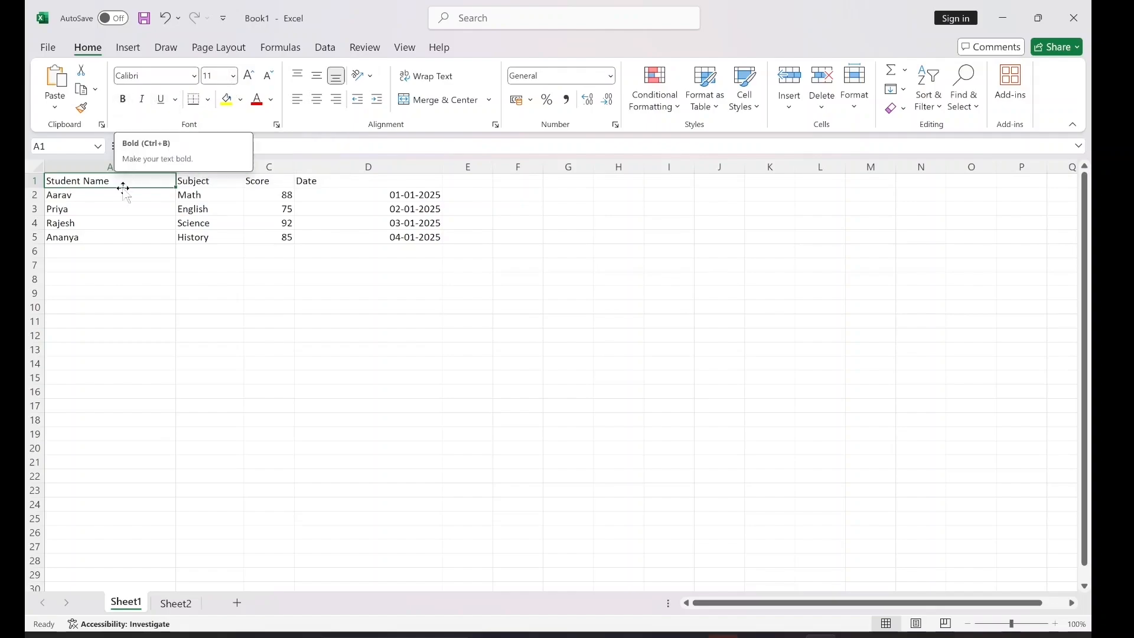
click(124, 102)
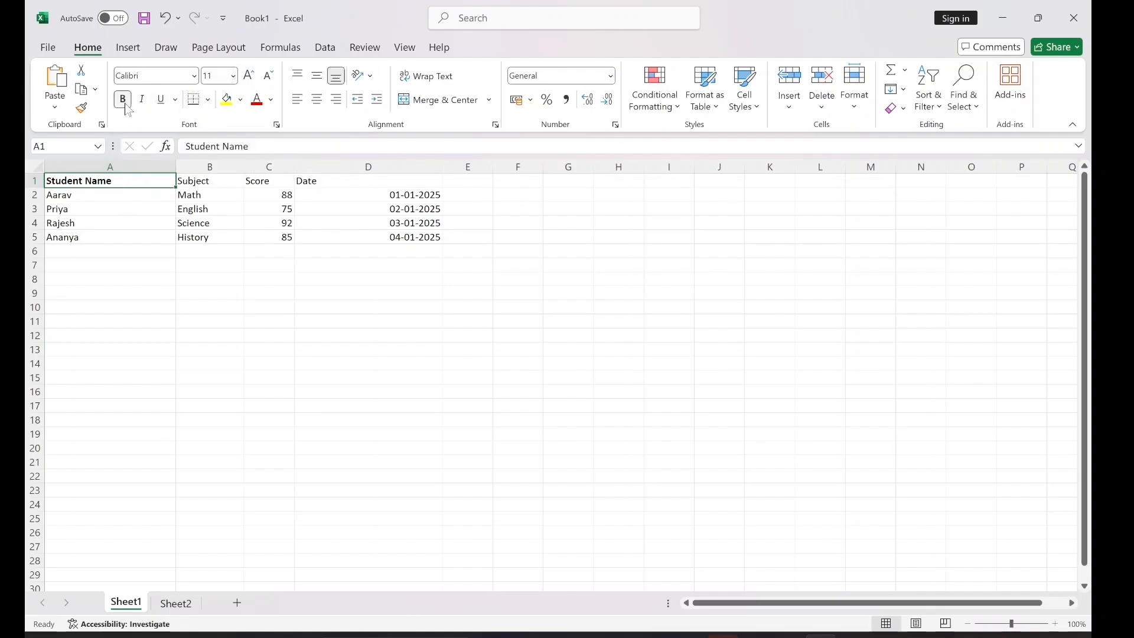
click(142, 100)
click(161, 101)
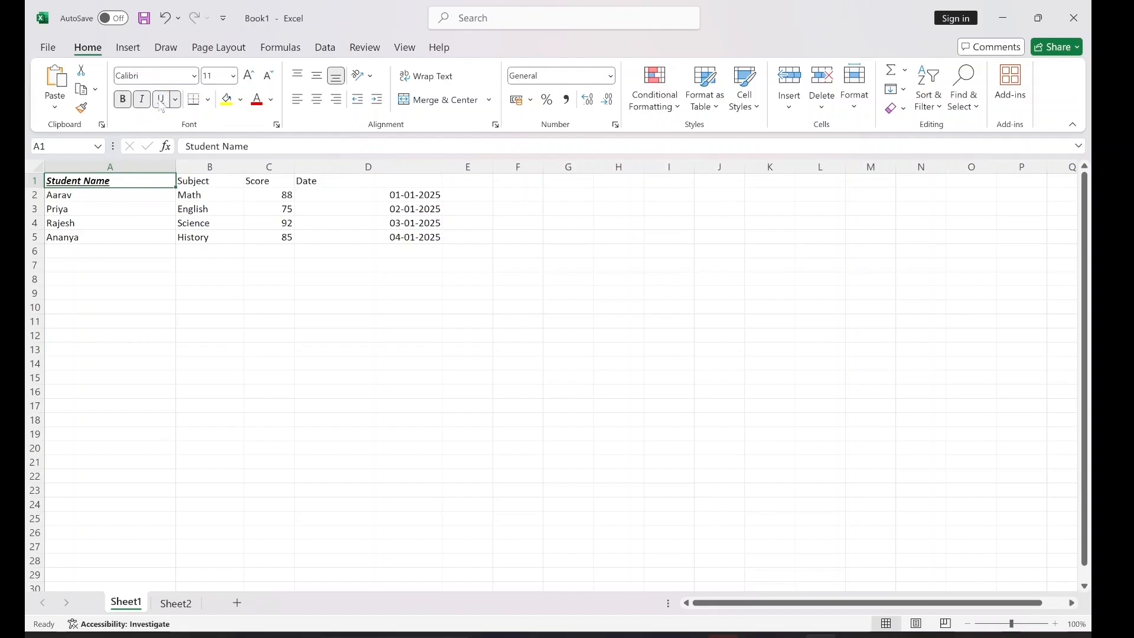
click(161, 100)
click(142, 100)
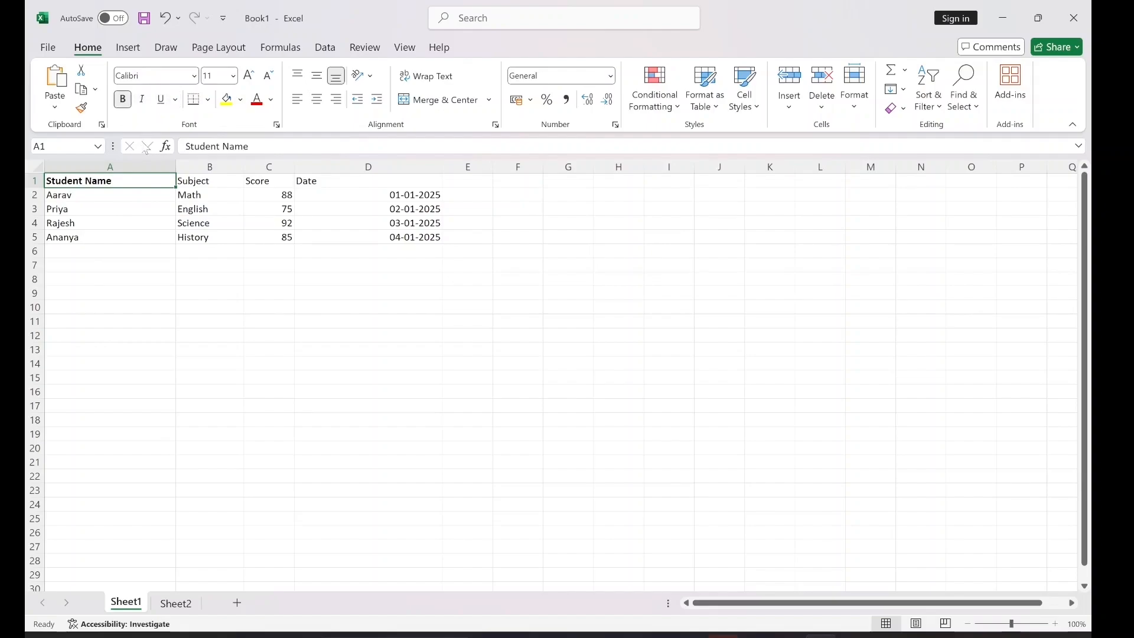
- Fill the Student Name header cell A1 with standard yellow and select the neighbouring headers to compare
click(231, 102)
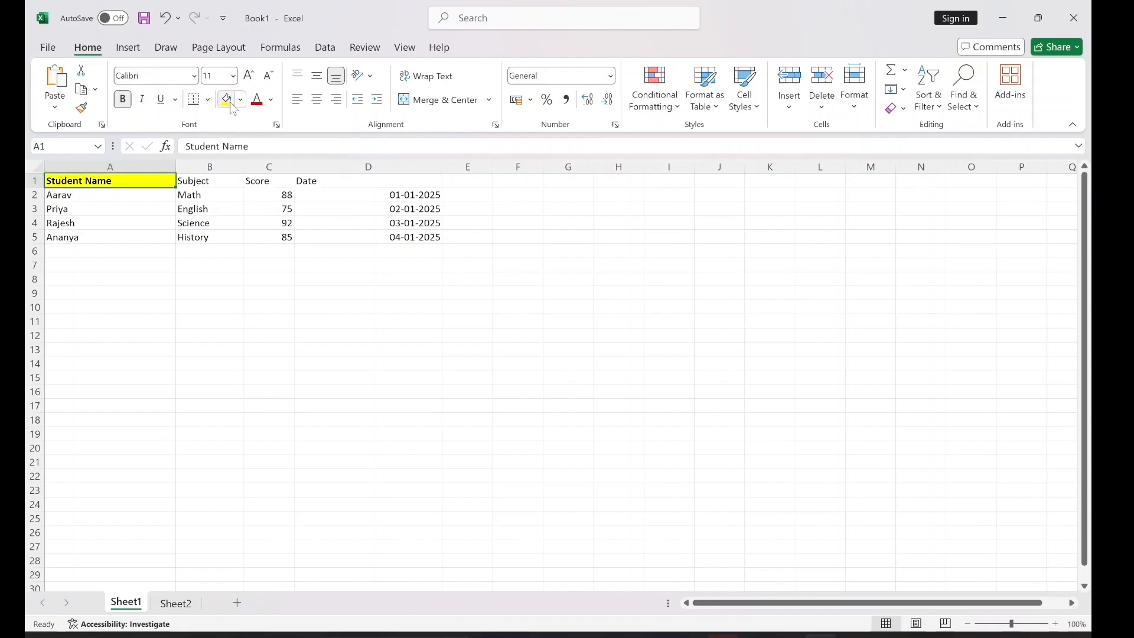
click(241, 99)
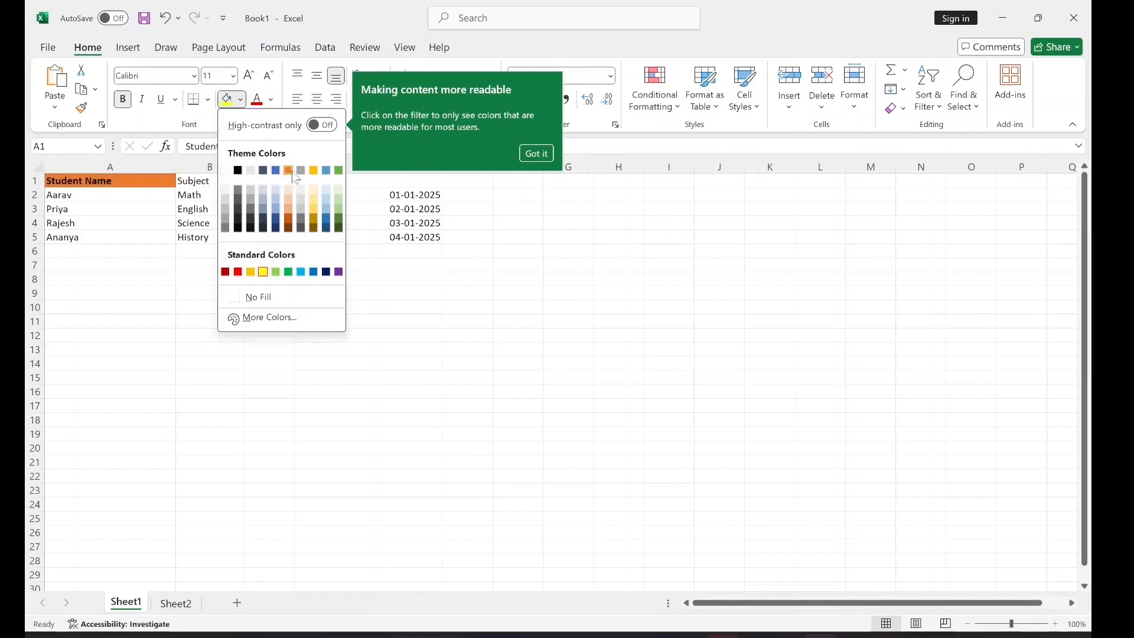
click(266, 273)
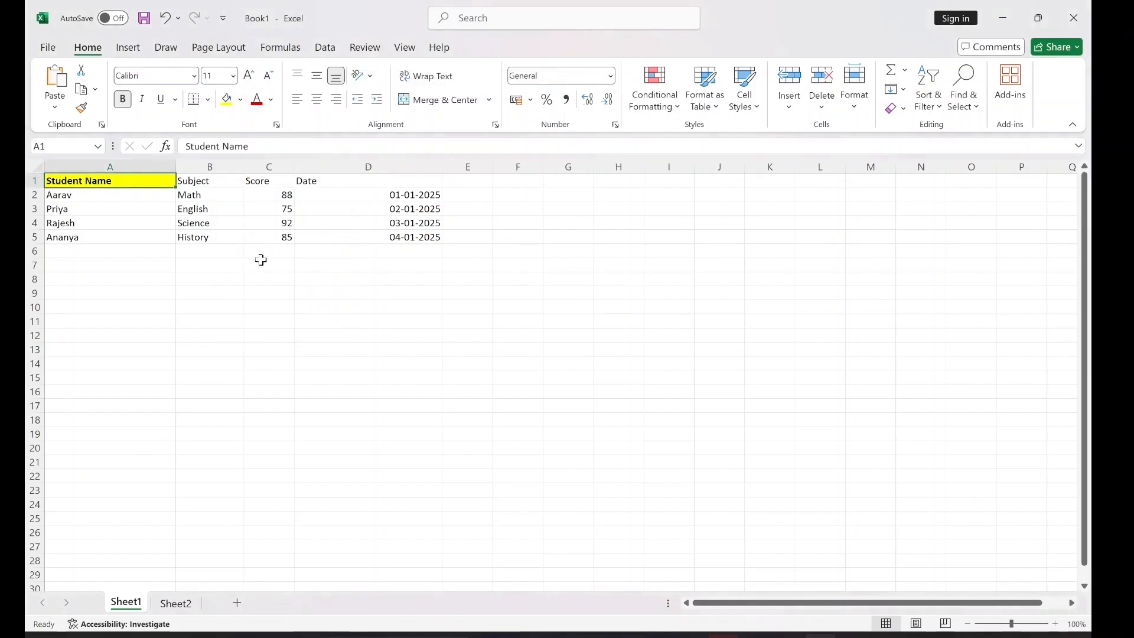
click(218, 184)
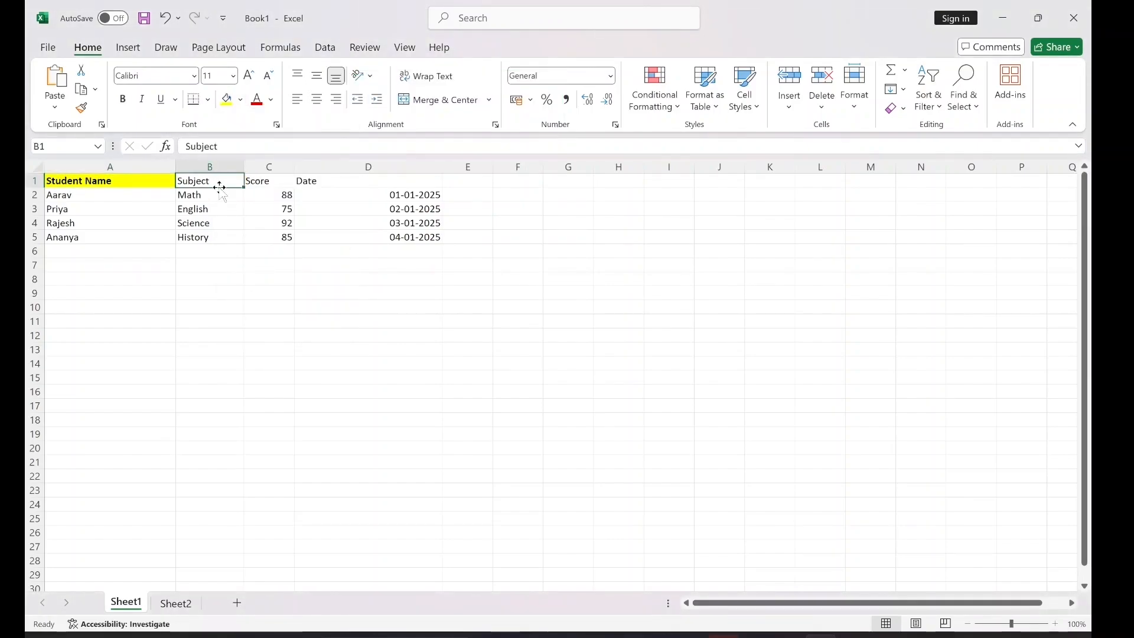
click(148, 182)
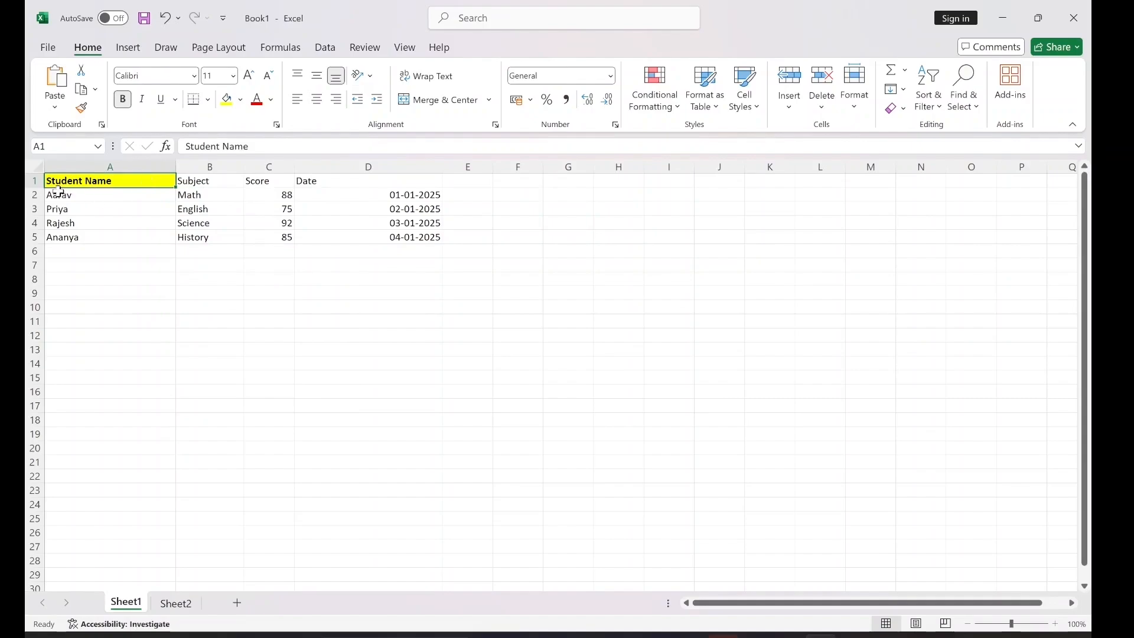
click(277, 183)
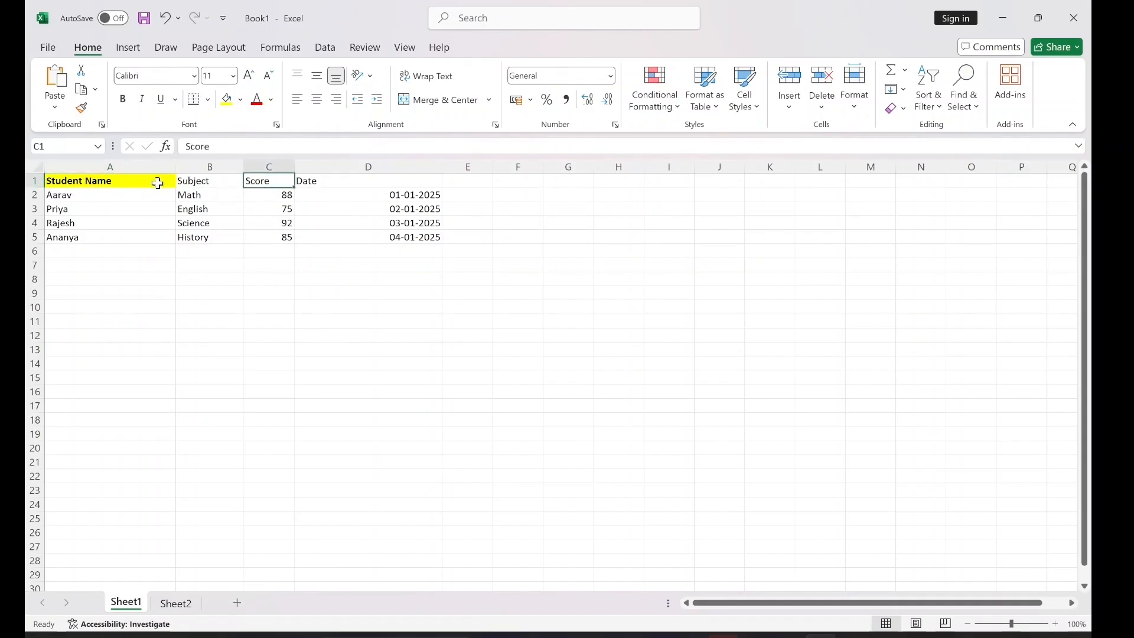
- Apply bold, italic and underline to the whole of row 1 and deselect it
click(26, 181)
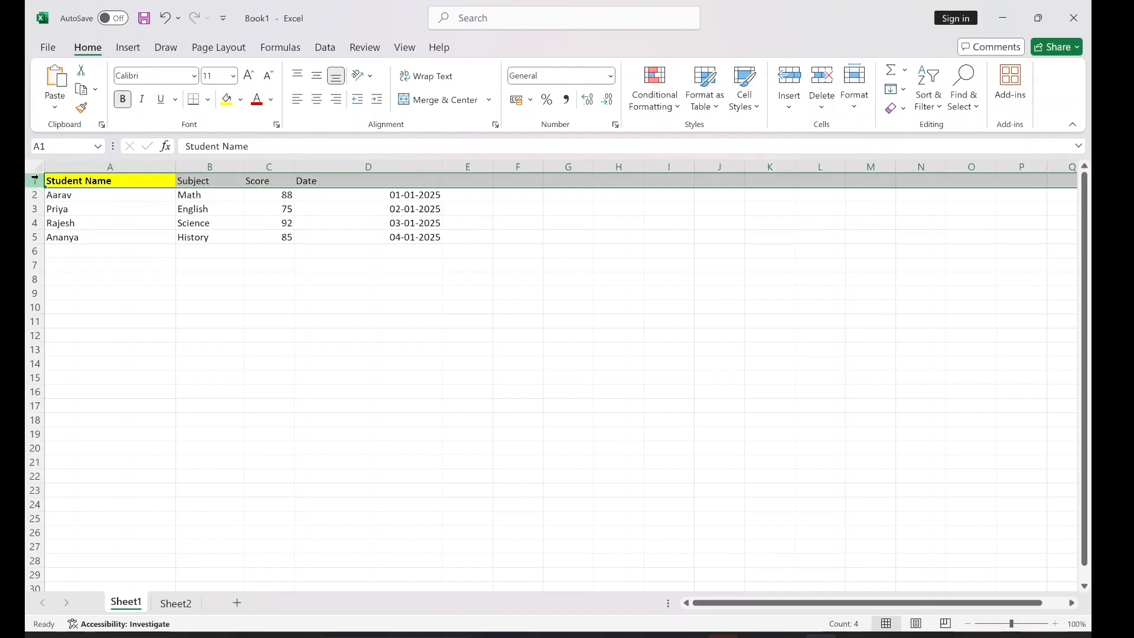
click(138, 102)
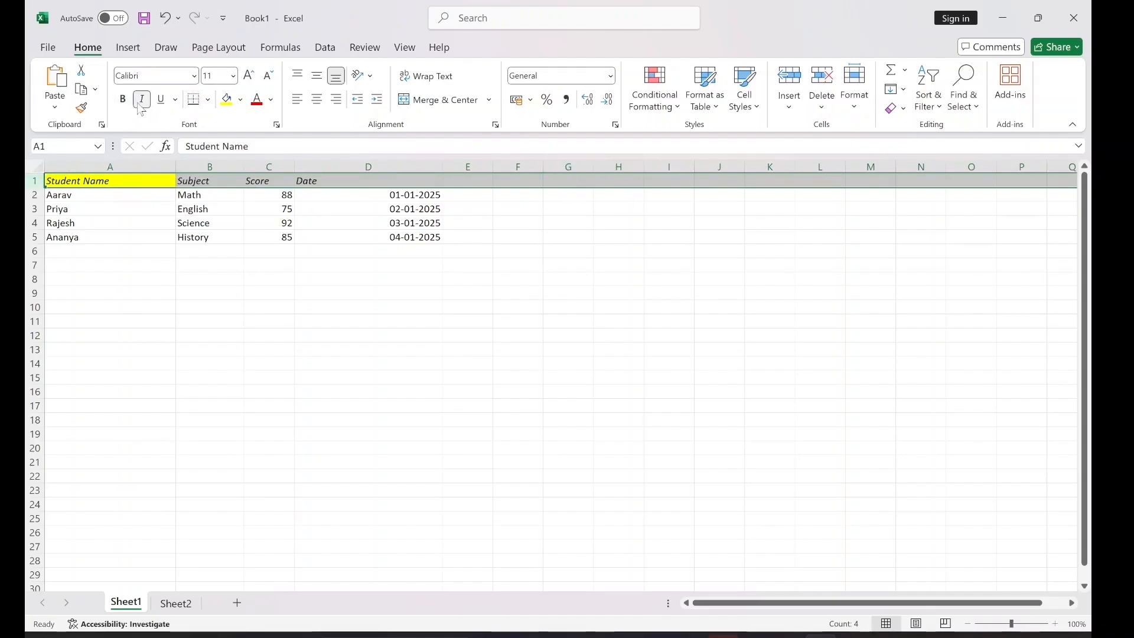
click(123, 100)
click(171, 102)
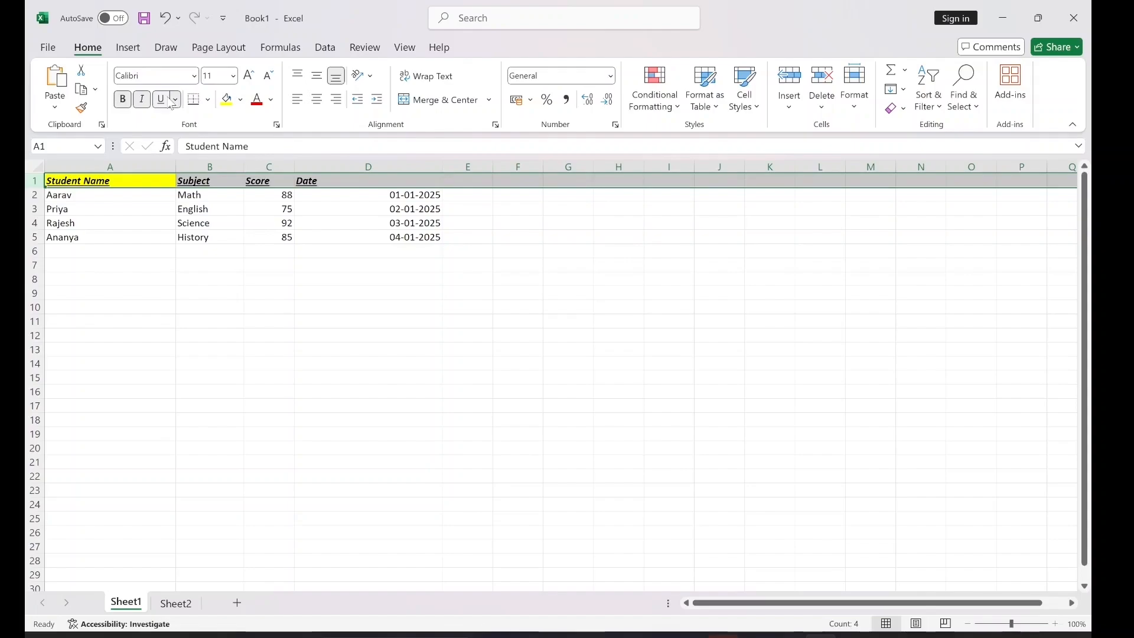
click(233, 301)
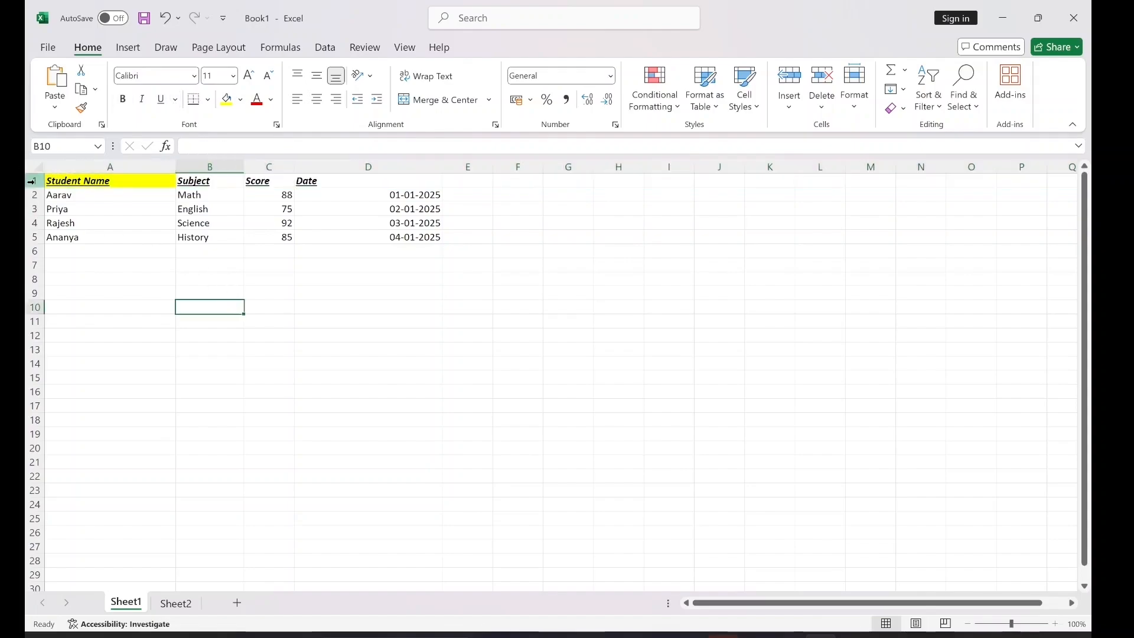
- Try a yellow fill on the whole of row 1, remove the fill colour, and select cell A4
click(36, 180)
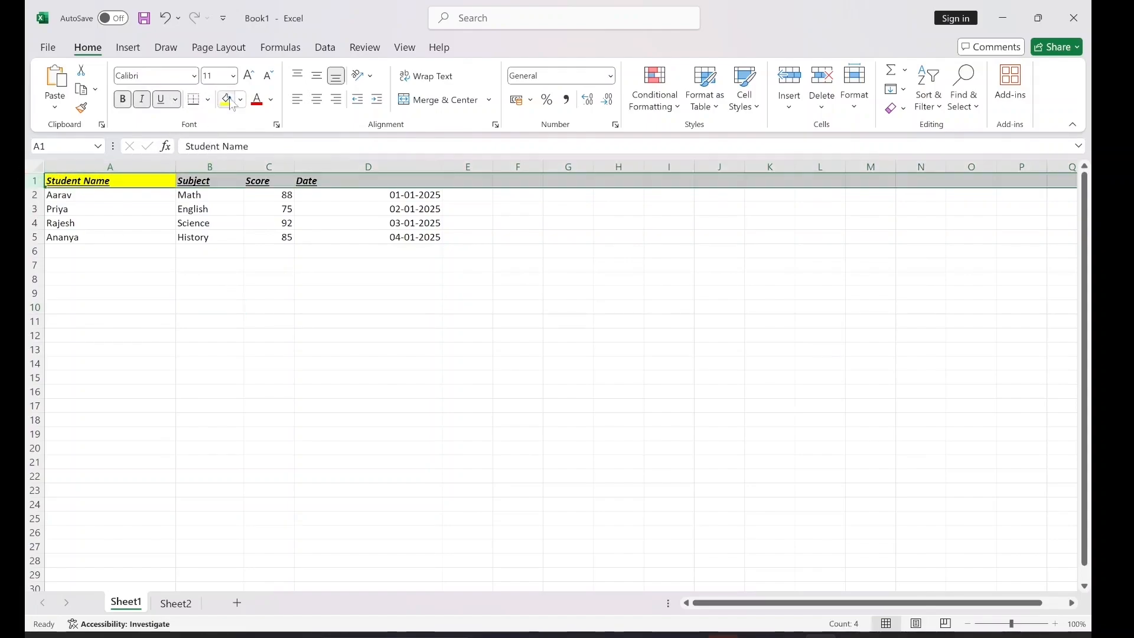
click(226, 99)
click(240, 100)
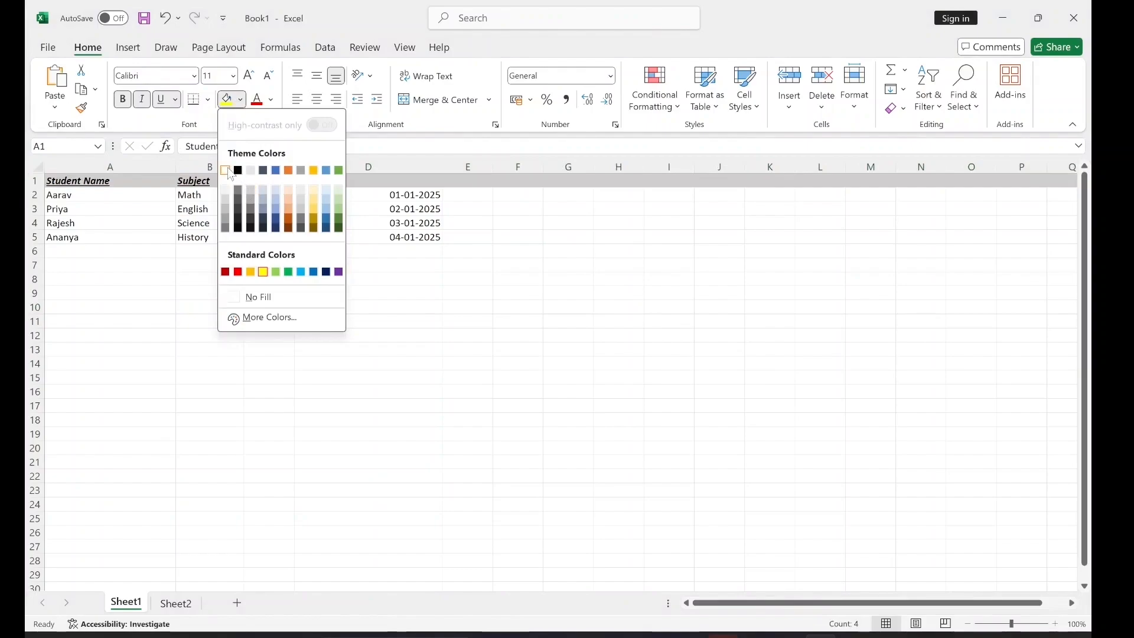
click(259, 281)
click(147, 220)
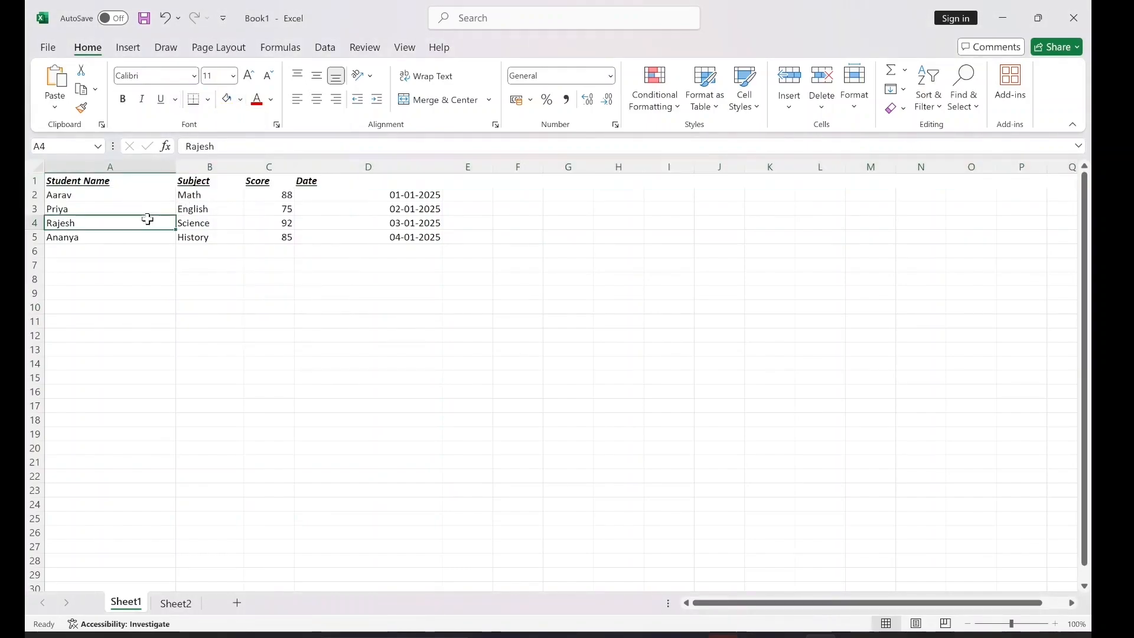
- Remove the underline from row 1, try a red font colour on it, and set the text back to black
click(35, 180)
click(161, 100)
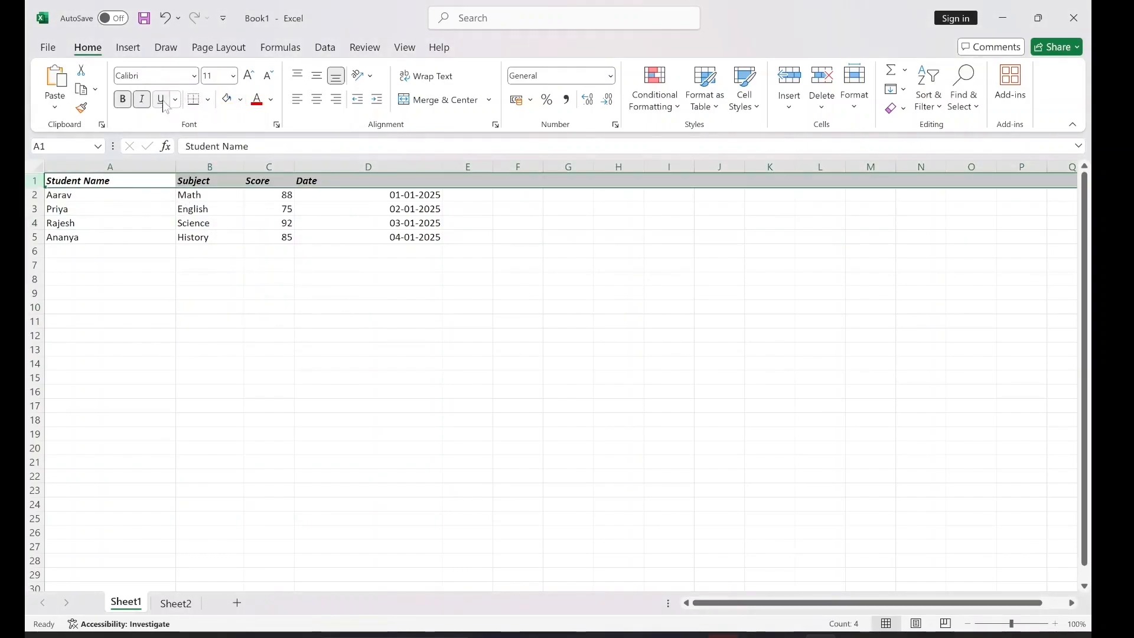
click(263, 104)
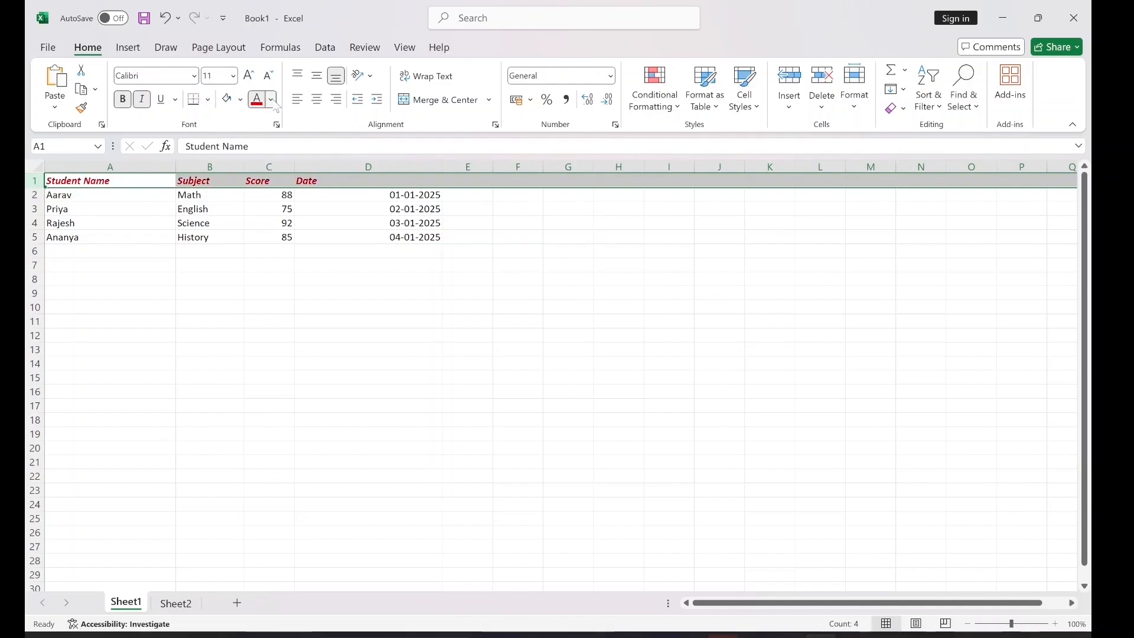
click(271, 101)
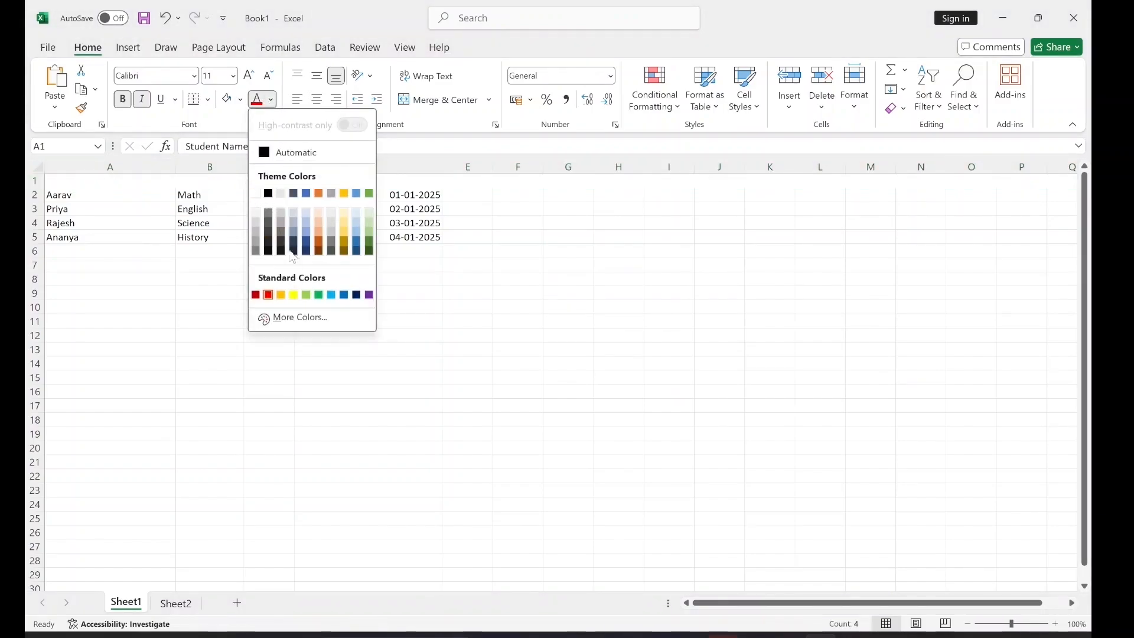
click(269, 193)
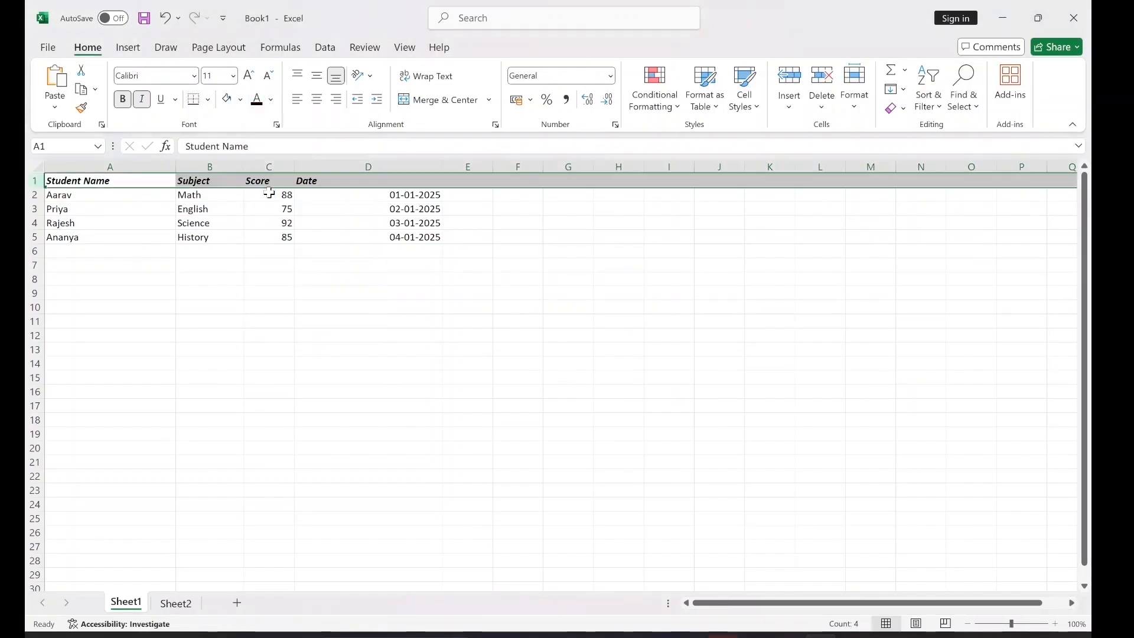
- Enlarge the row 1 text to size 16, reduce it to size 12, and deselect the row
click(250, 76)
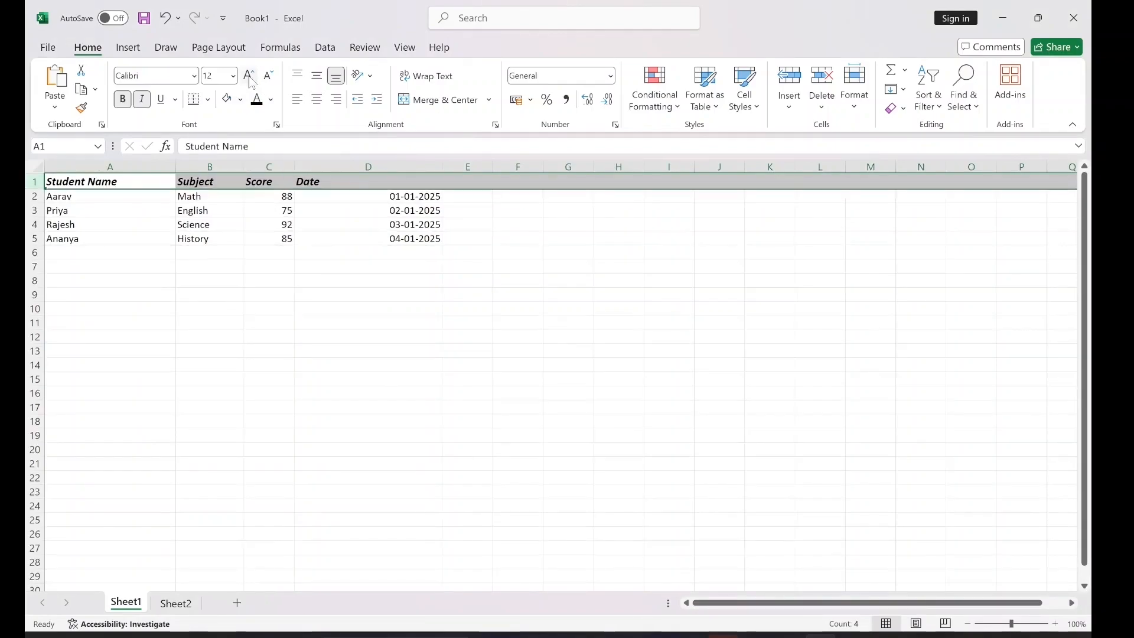
click(249, 76)
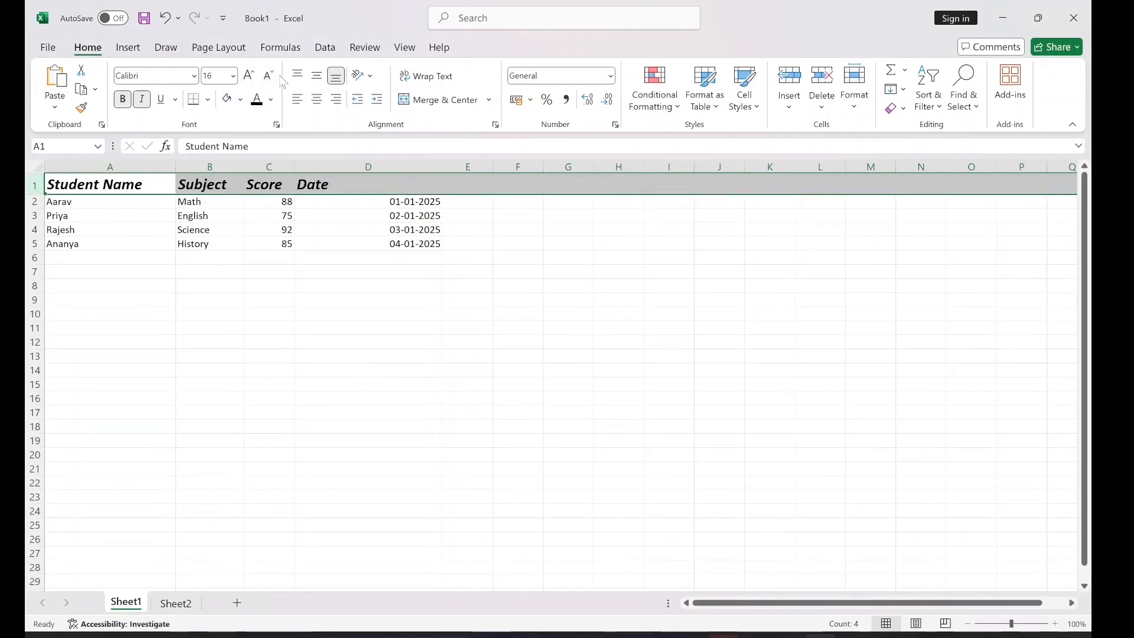
click(269, 75)
click(222, 220)
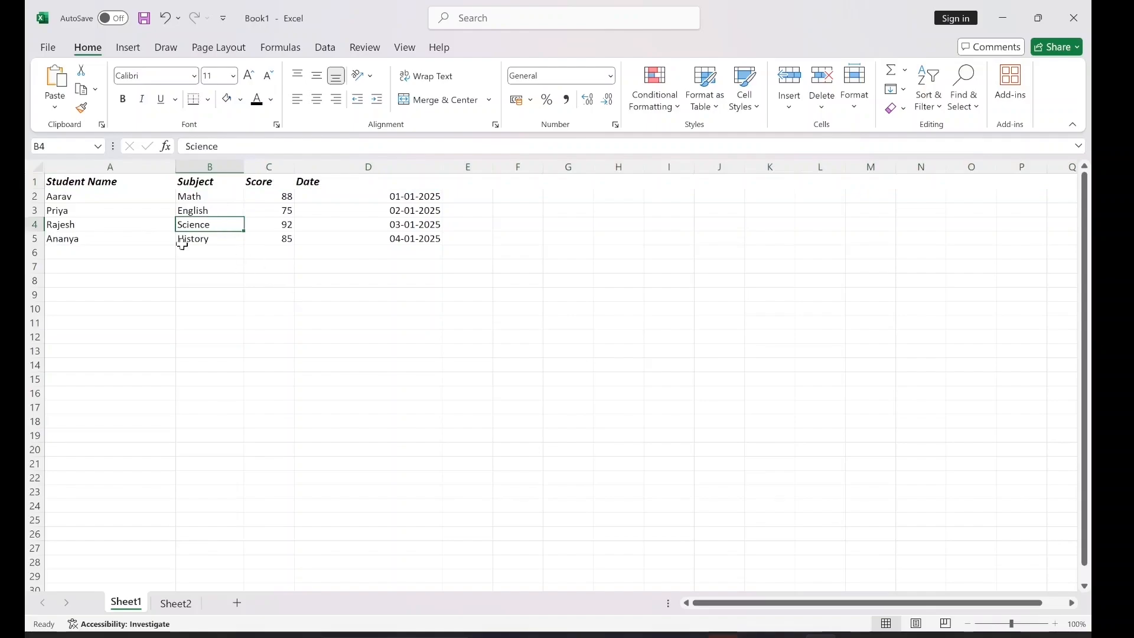
- Widen columns A, B and C, and centre the row 1 headers both horizontally and vertically
click(201, 183)
click(152, 207)
click(168, 182)
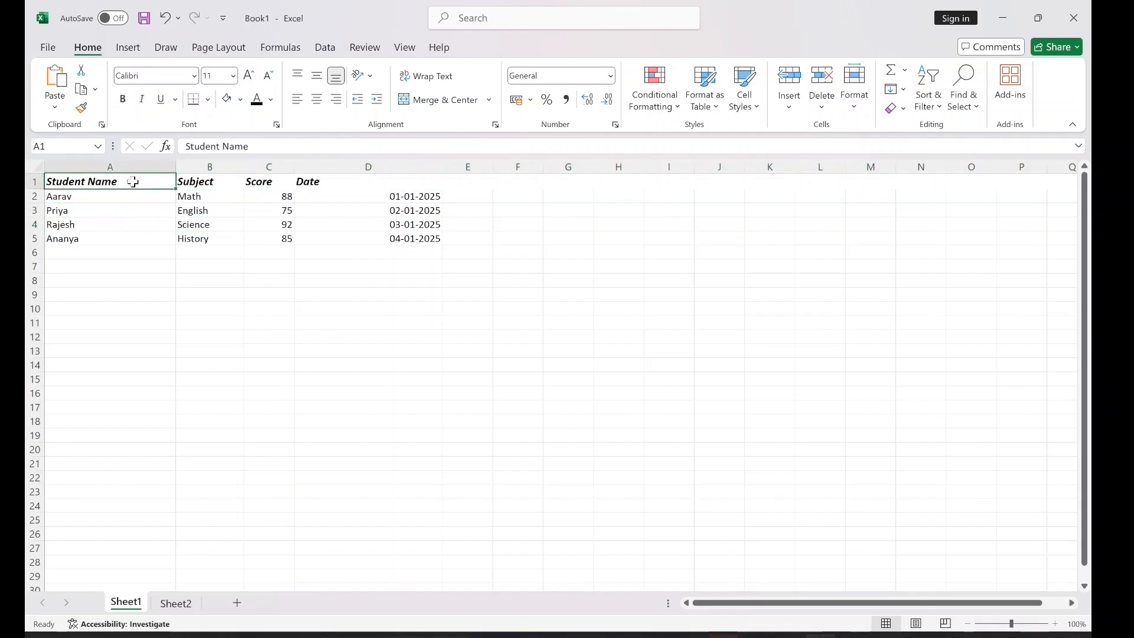
click(29, 179)
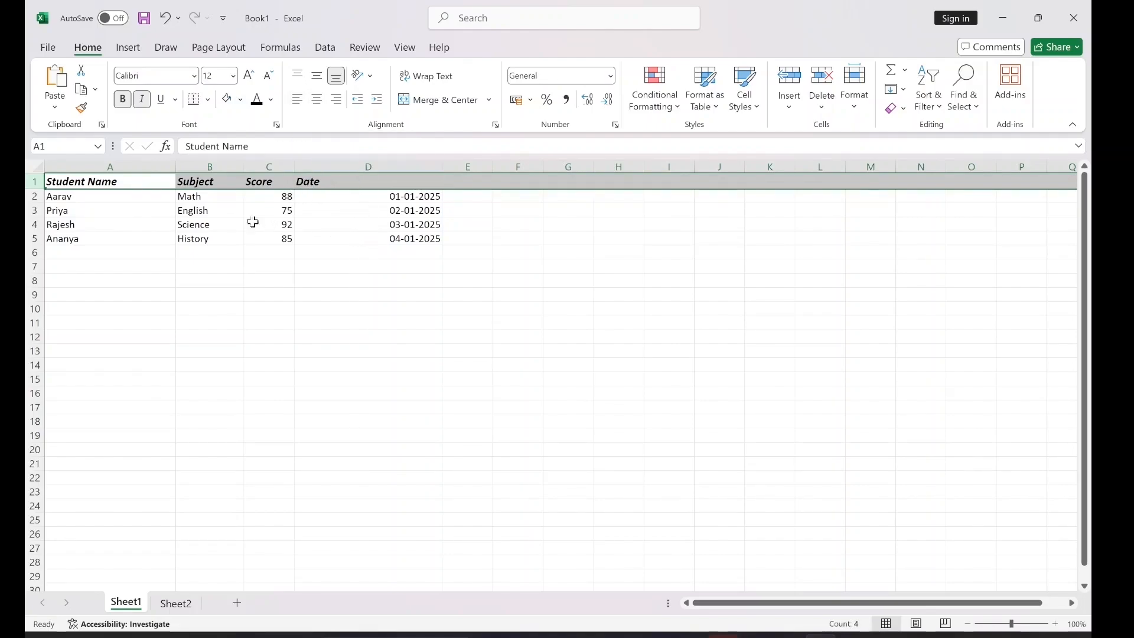
drag(177, 167, 435, 167)
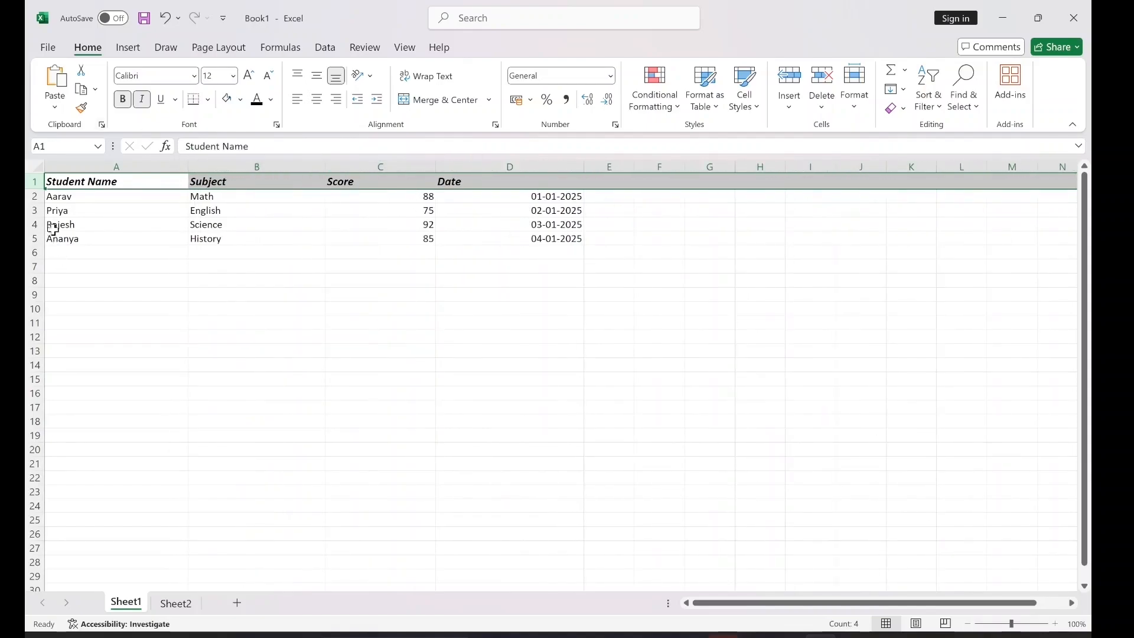
click(318, 79)
click(317, 101)
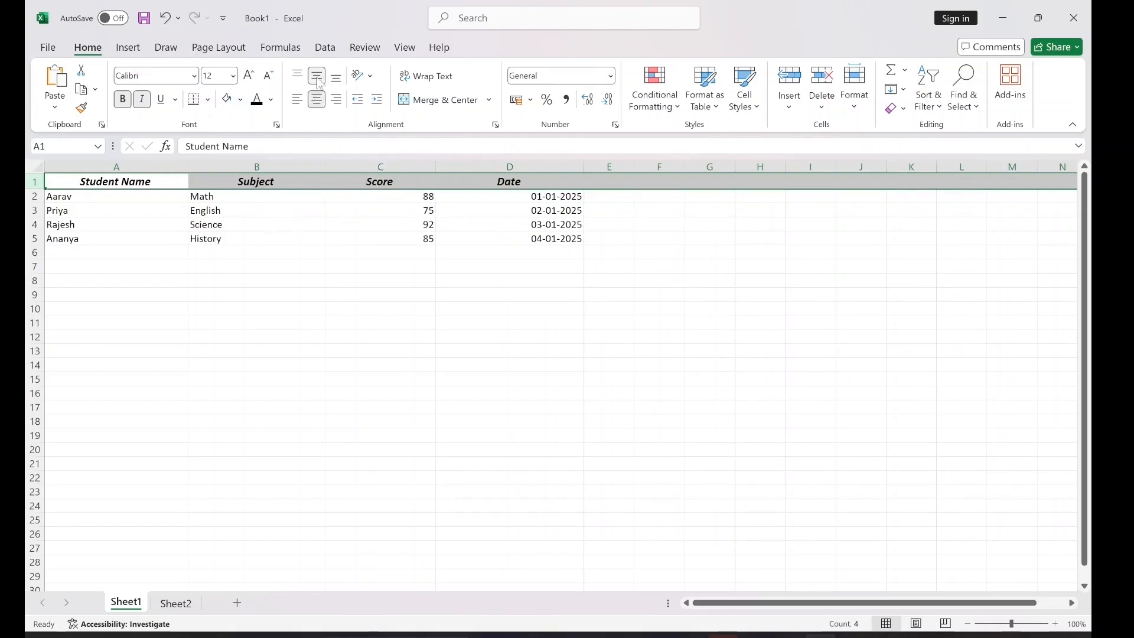
- Enlarge row 1 to a height of about 57, compare top, middle and bottom alignment, keep middle, and shrink the row to a single line
drag(33, 187, 33, 229)
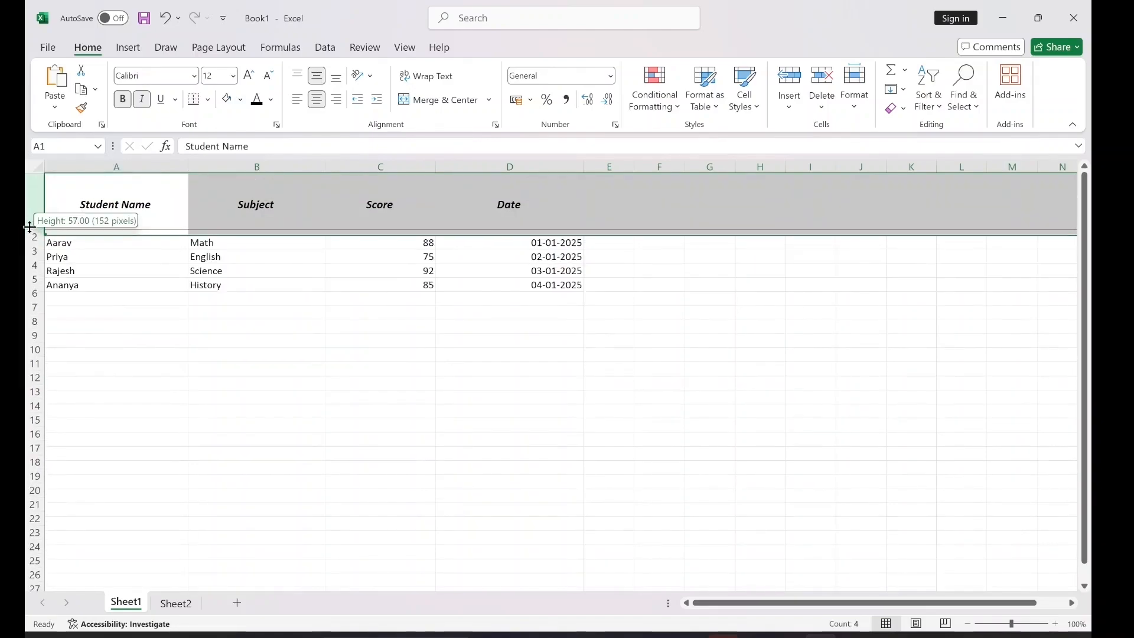
click(297, 76)
click(319, 80)
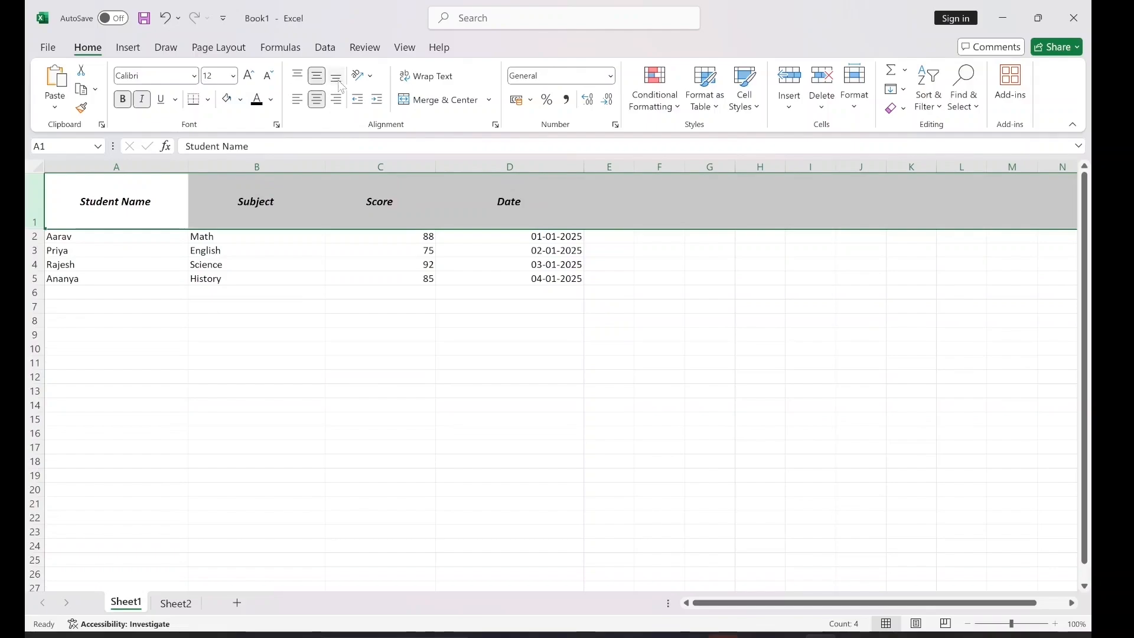
click(297, 77)
click(334, 78)
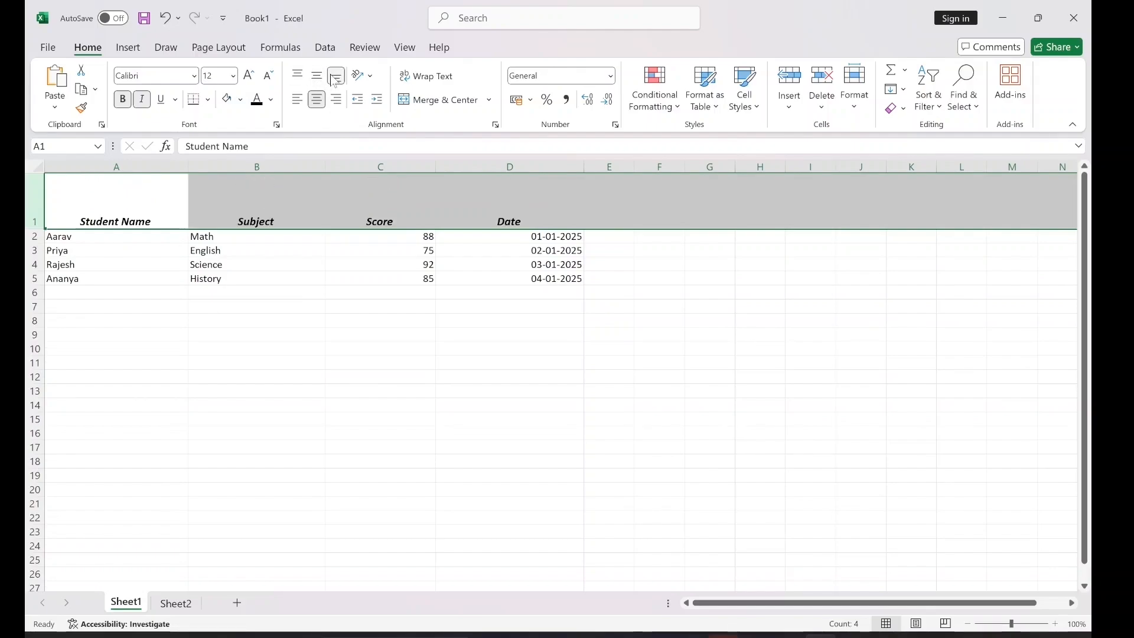
click(317, 75)
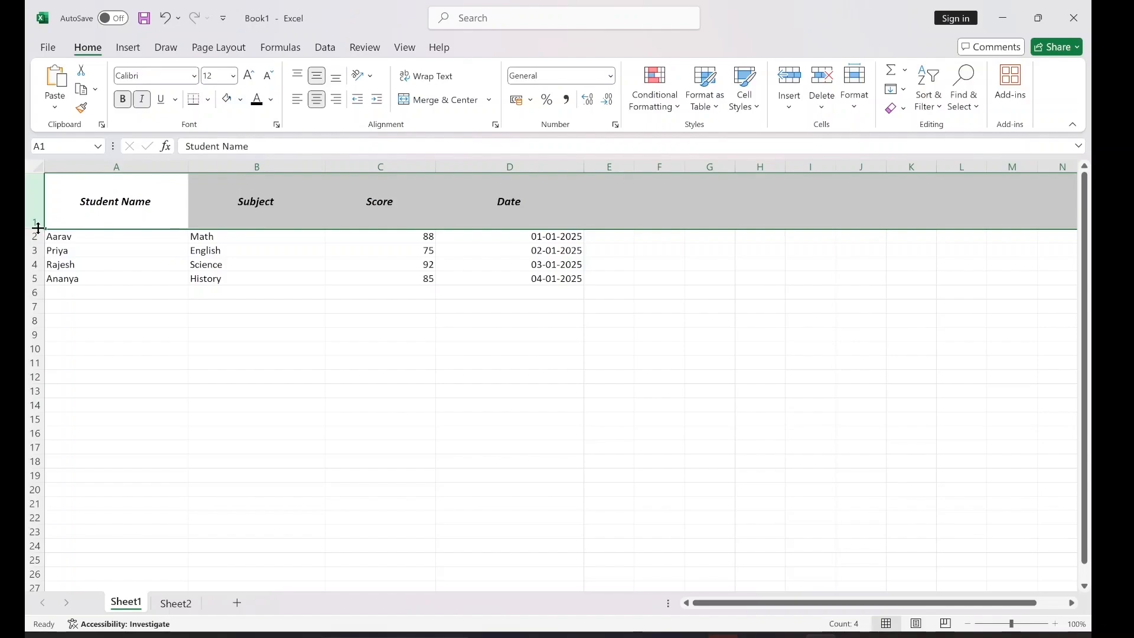
drag(37, 226, 37, 187)
click(136, 222)
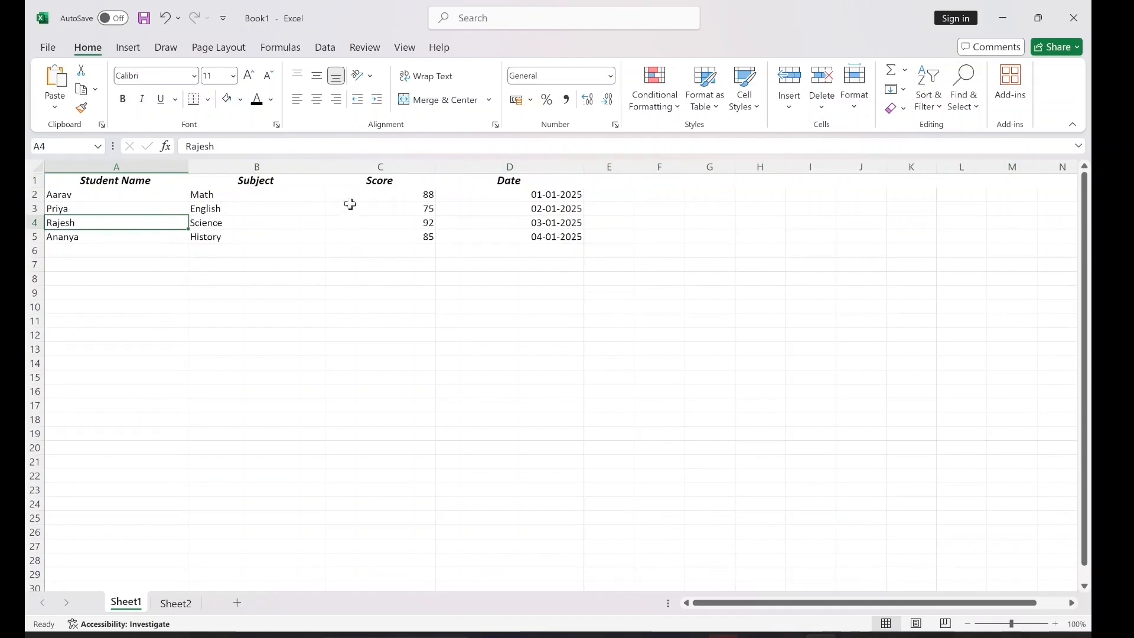
- Apply a right border to the Student Name header cell A1 and deselect it
click(157, 178)
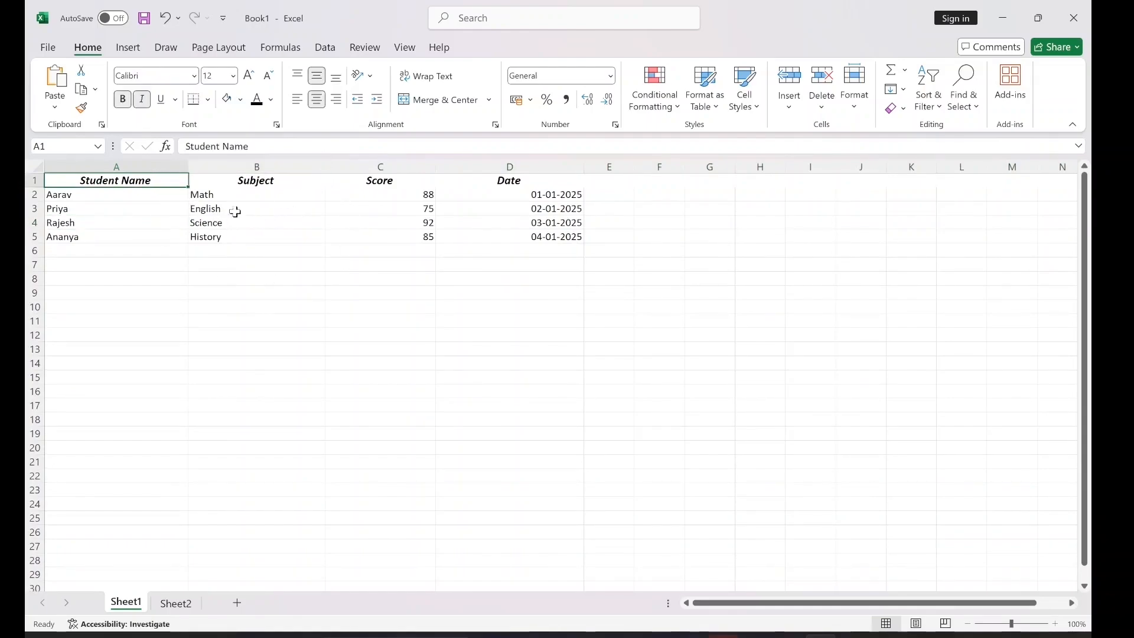
click(238, 251)
click(160, 184)
click(208, 100)
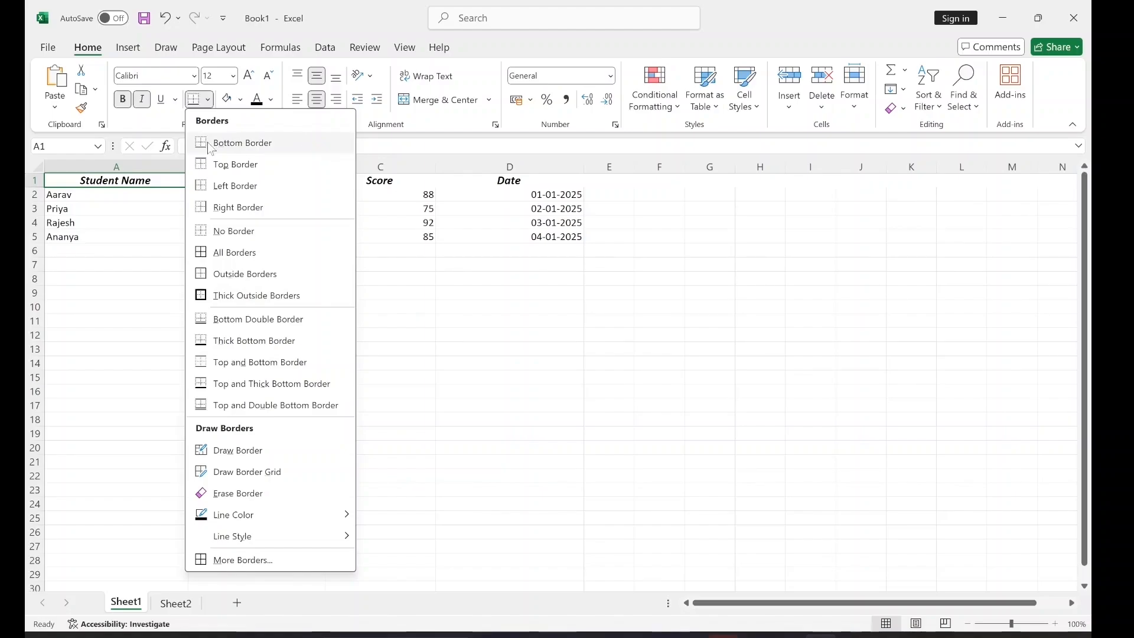
click(235, 214)
click(157, 267)
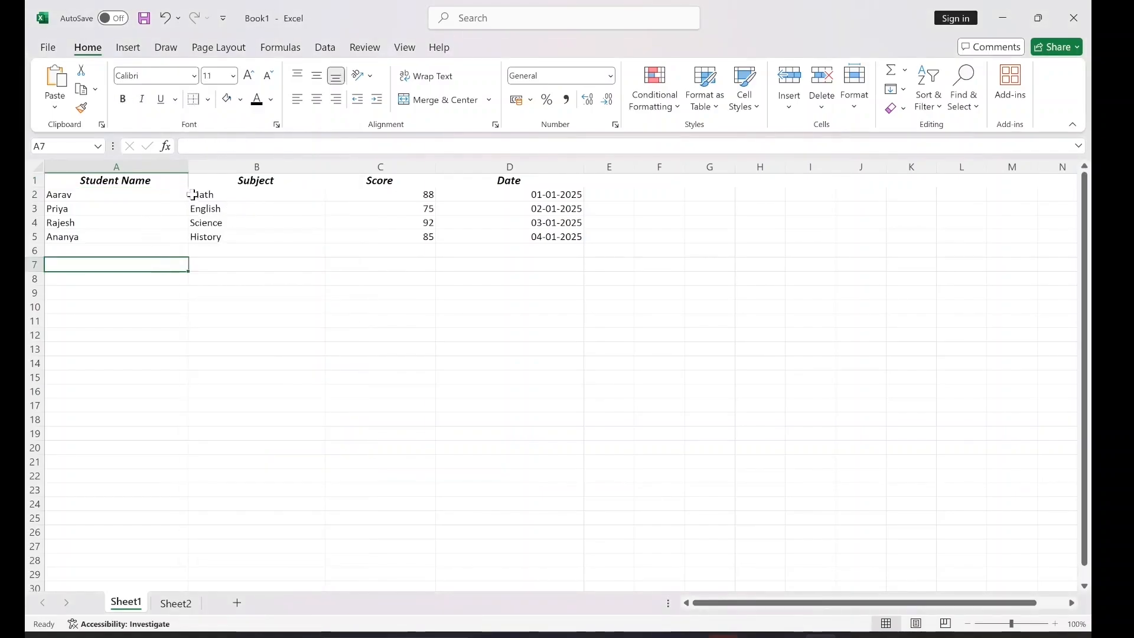
- Put a thick solid outline border around the Student Name header cell A1 through the detailed border settings
ctrl+scroll(162, 200, up, 4)
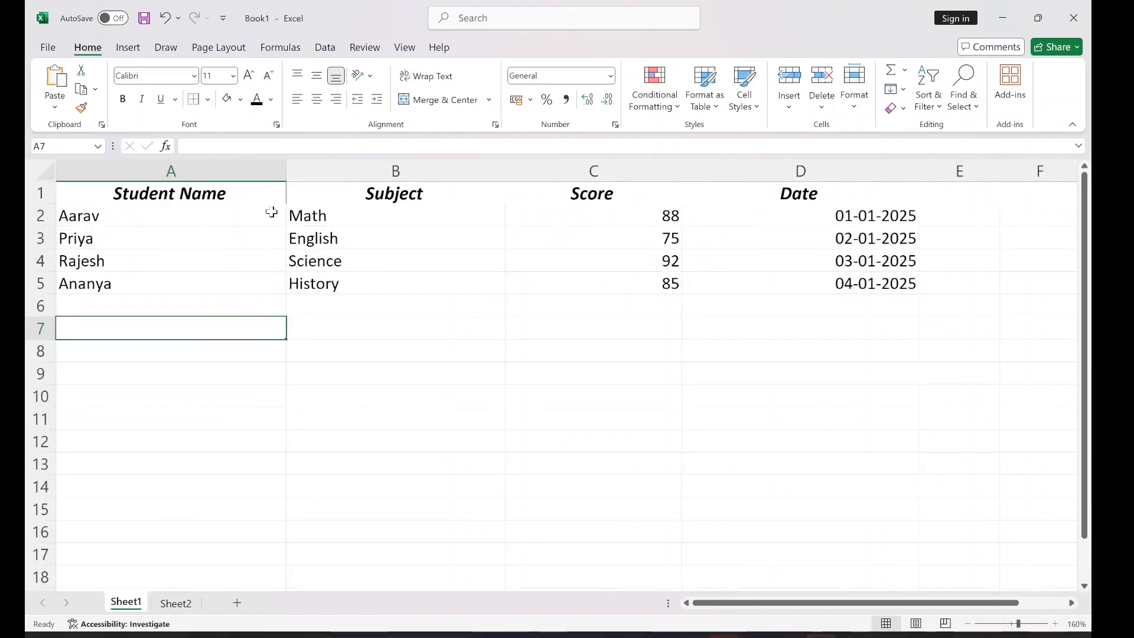
click(272, 198)
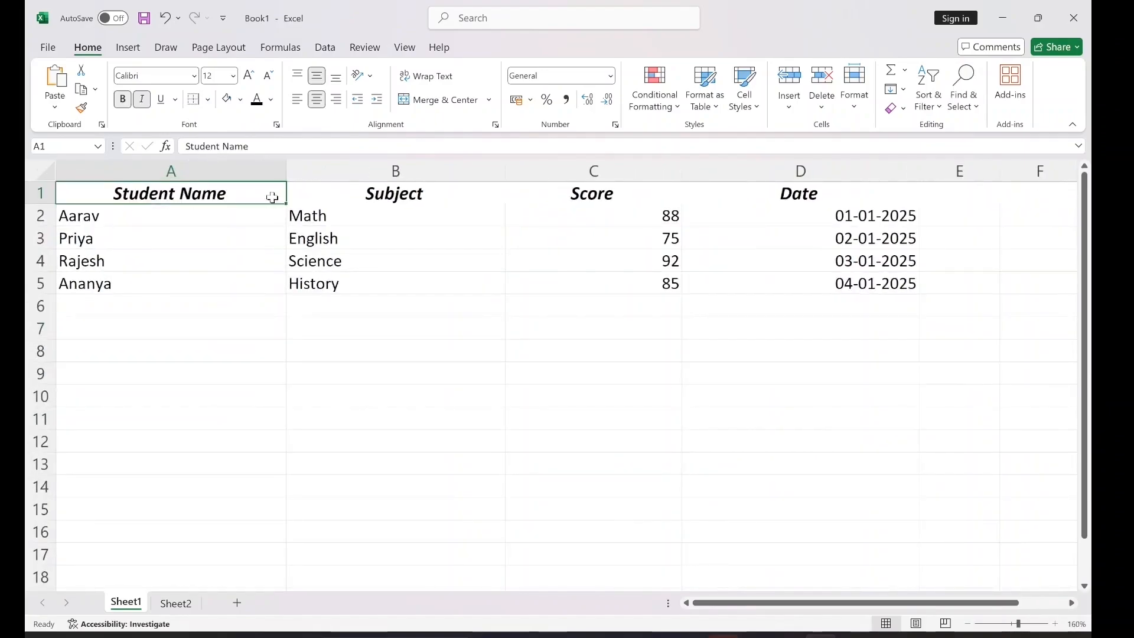
click(208, 99)
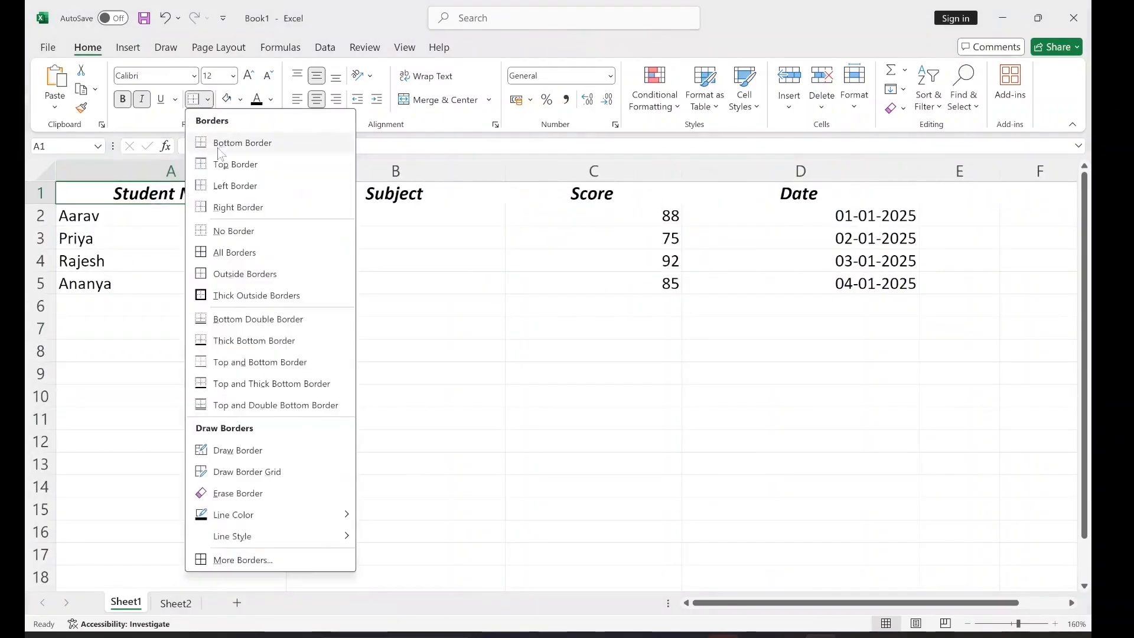
click(256, 560)
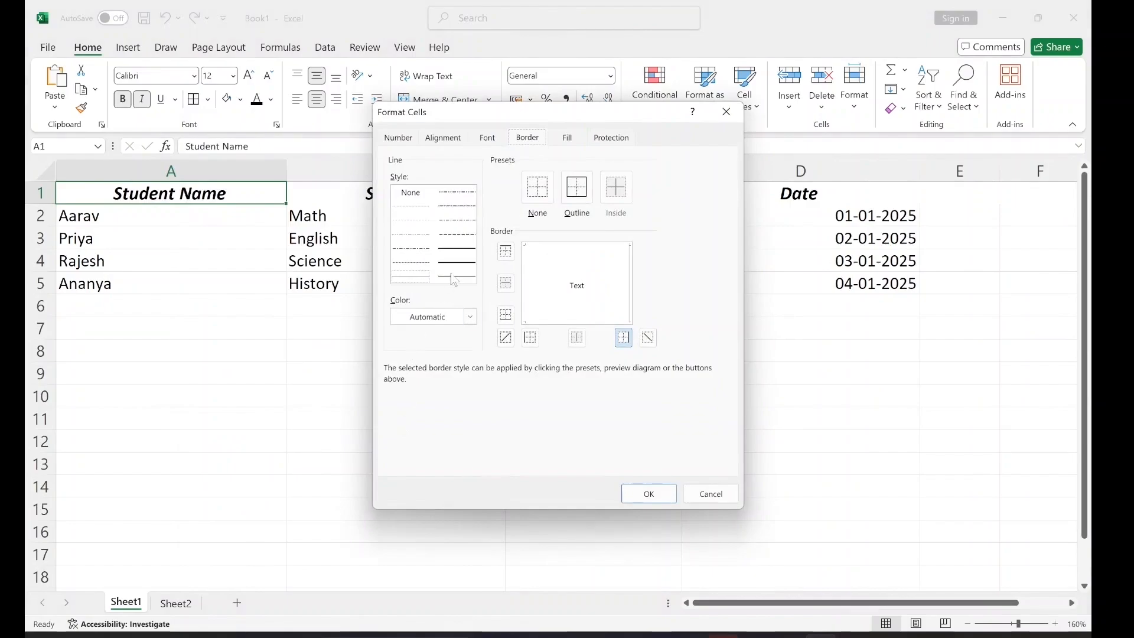
click(460, 270)
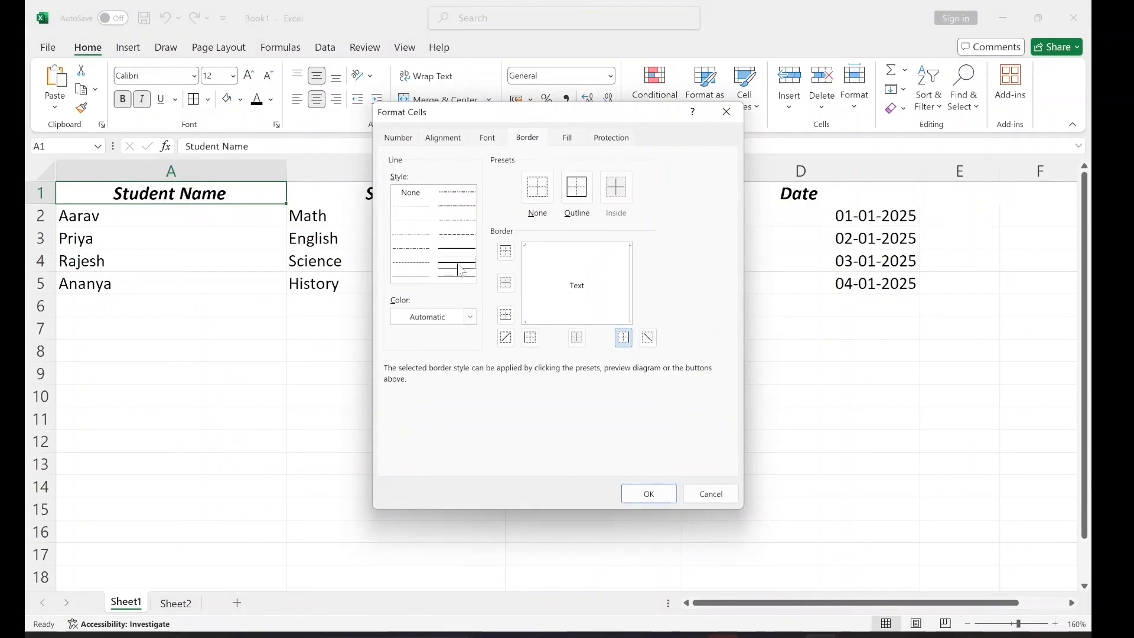
click(590, 211)
click(649, 494)
click(247, 358)
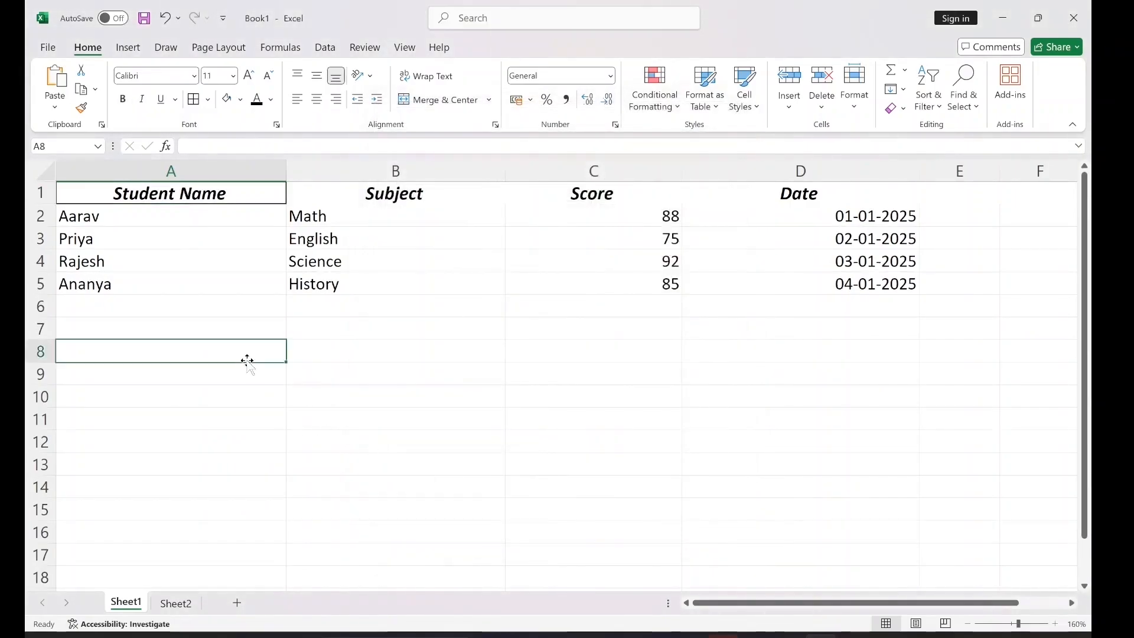
- Apply an outline border around the whole of row 1 through the detailed border settings and deselect it
click(42, 193)
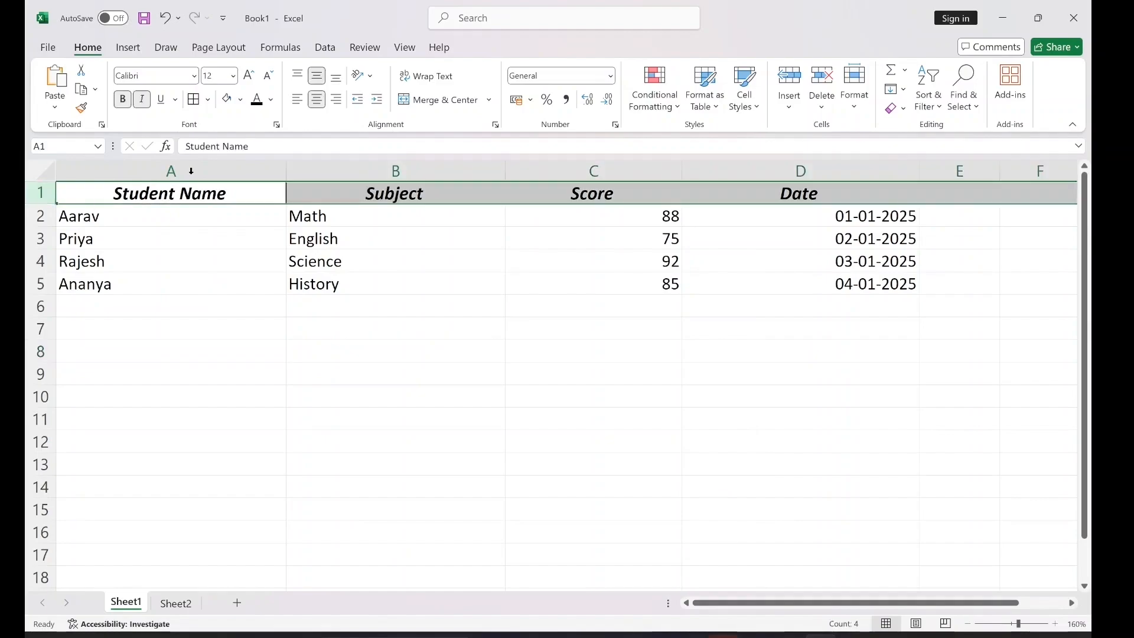
click(268, 280)
click(43, 191)
click(208, 100)
click(239, 549)
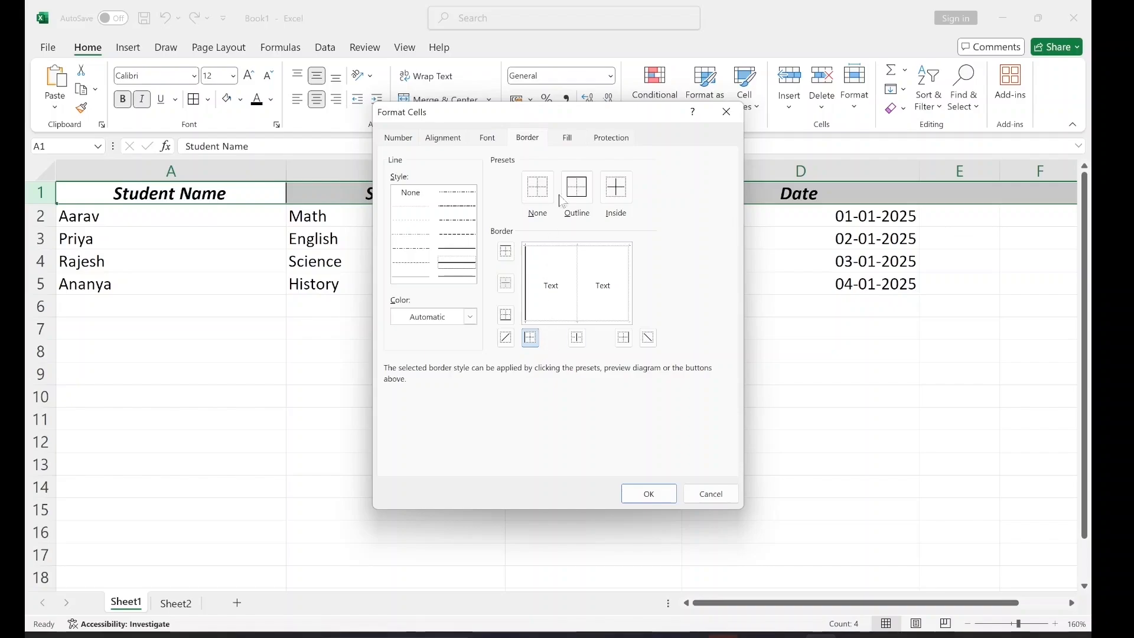
click(572, 197)
click(650, 494)
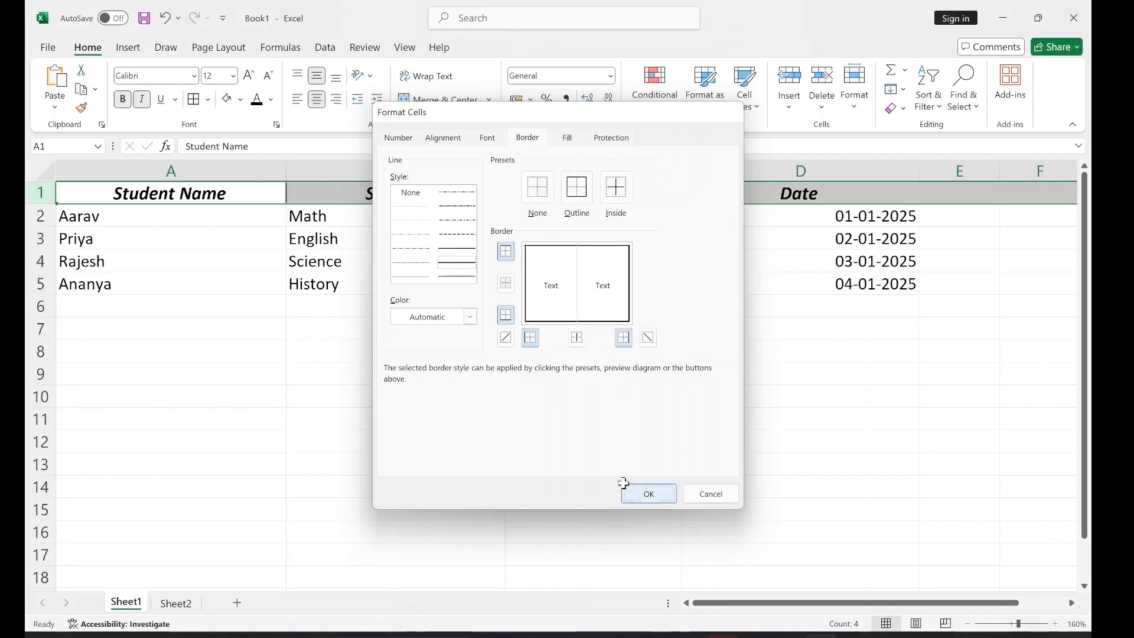
click(314, 369)
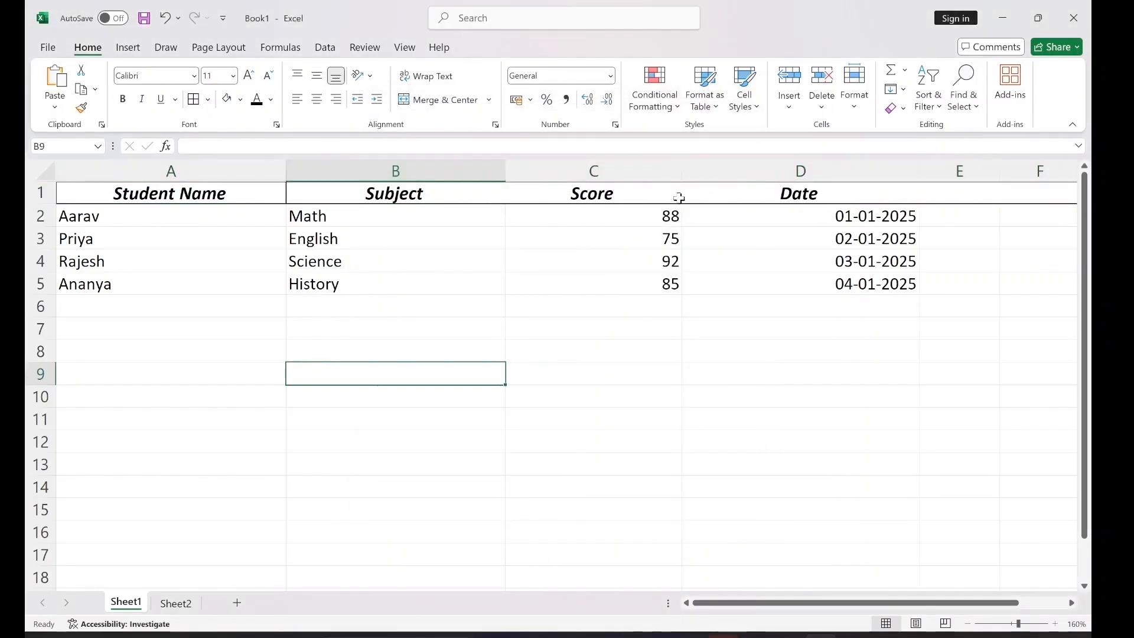
click(651, 196)
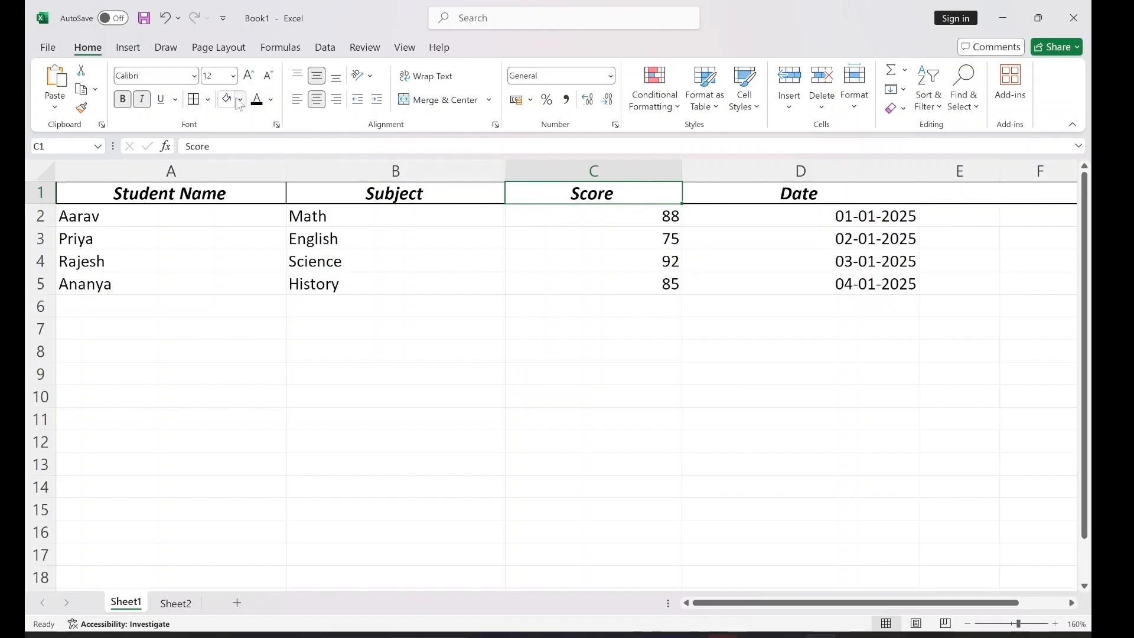
click(207, 100)
click(237, 557)
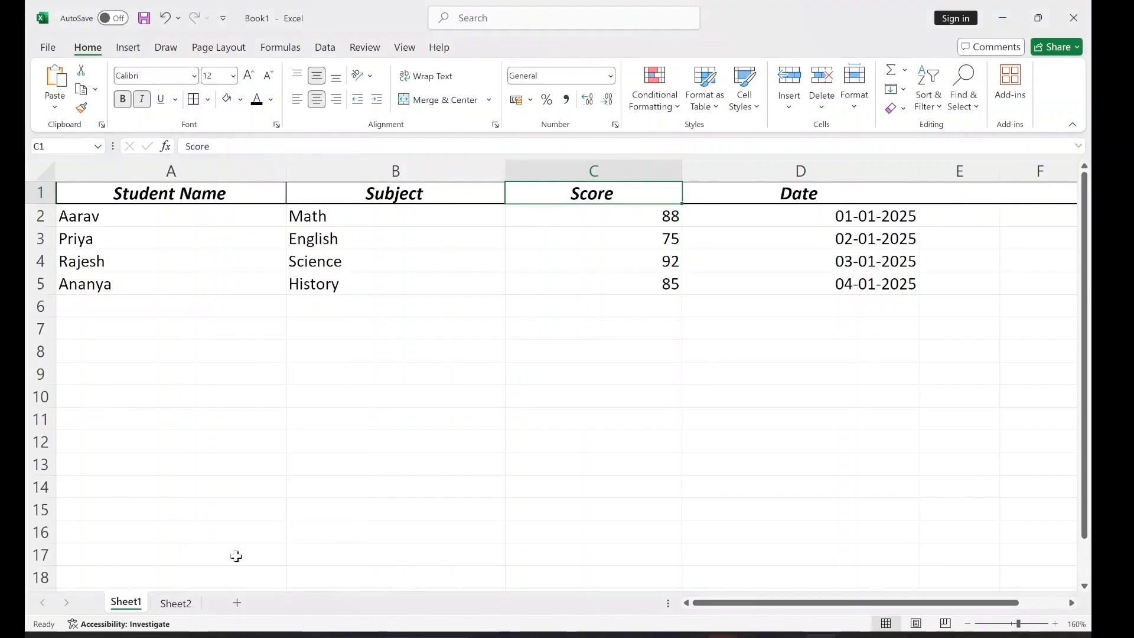
click(639, 490)
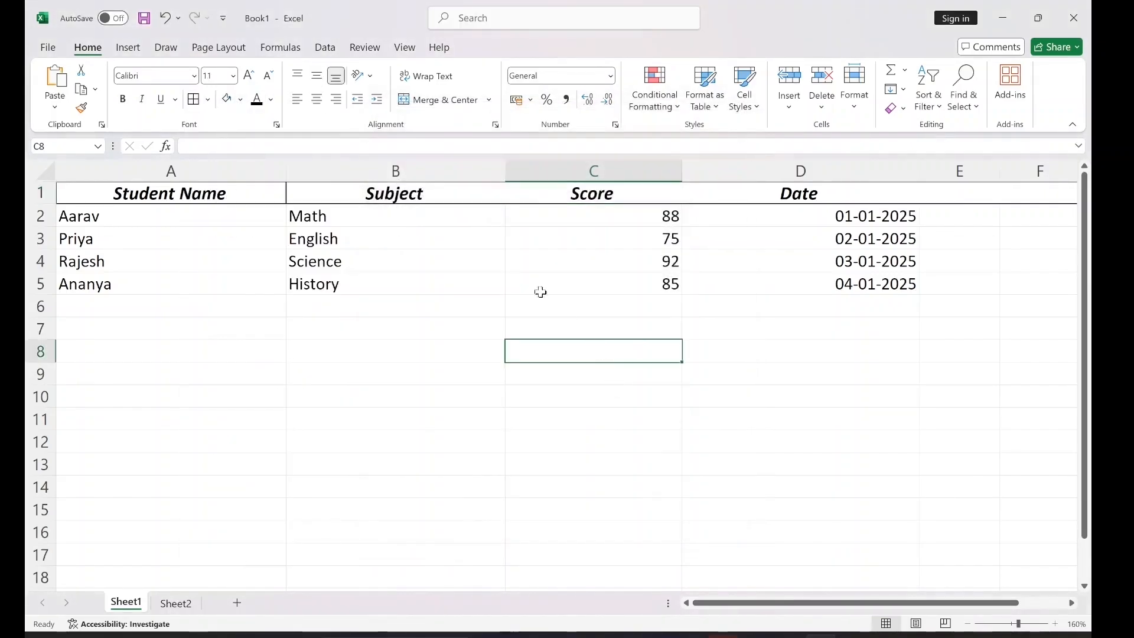
click(426, 203)
click(445, 282)
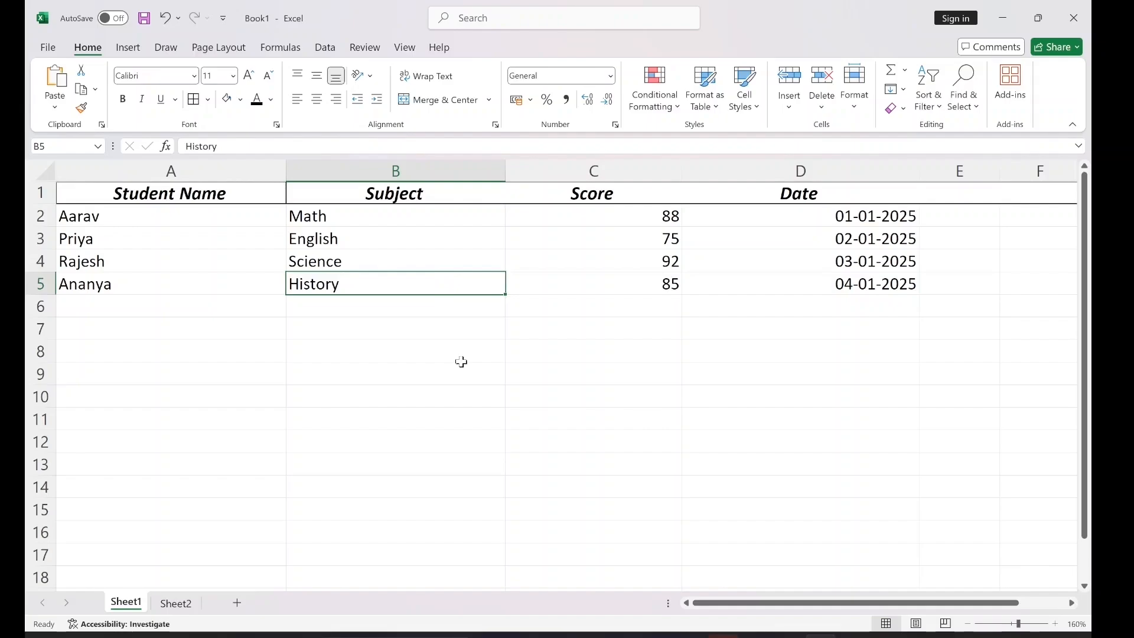
scroll(461, 362, down, 3)
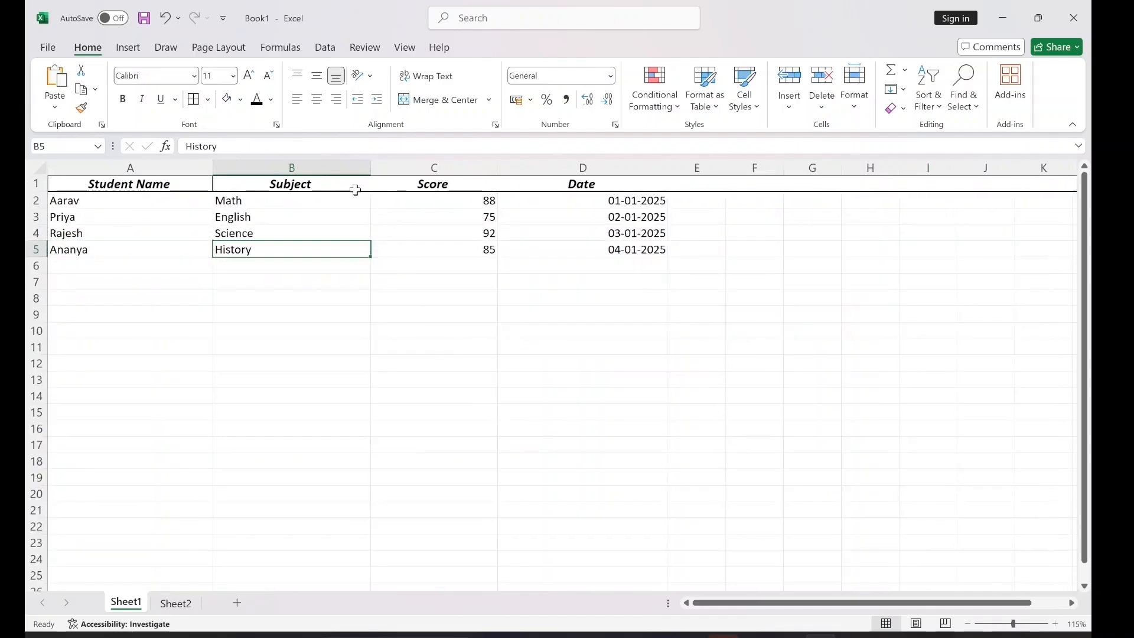
click(382, 267)
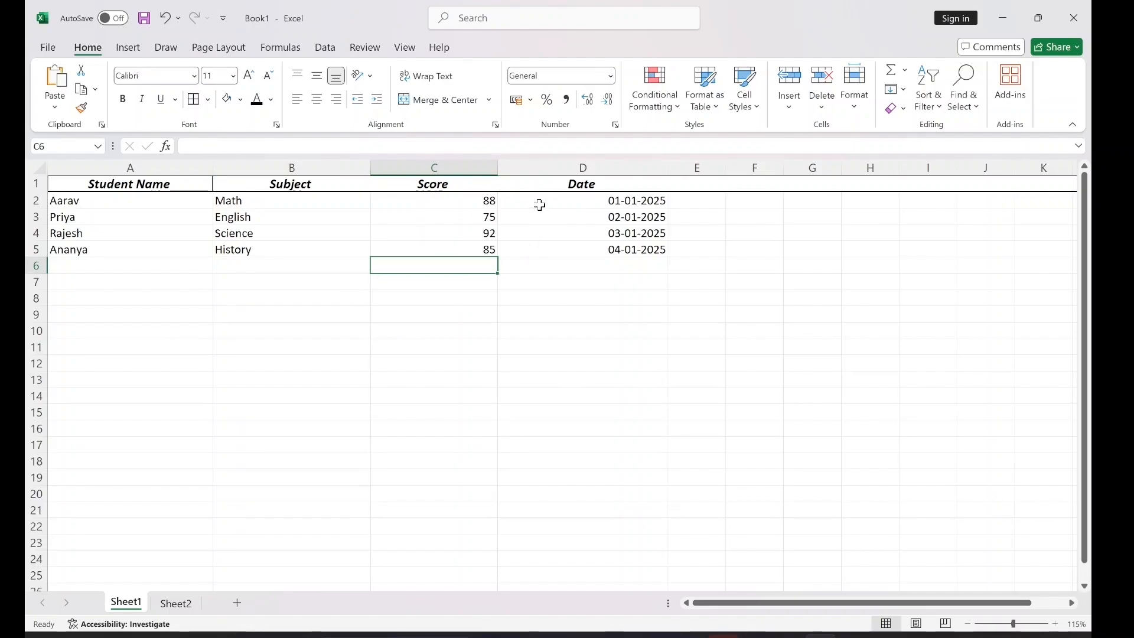
- Enter the heading "S No." in cell A8 below the score table
click(275, 295)
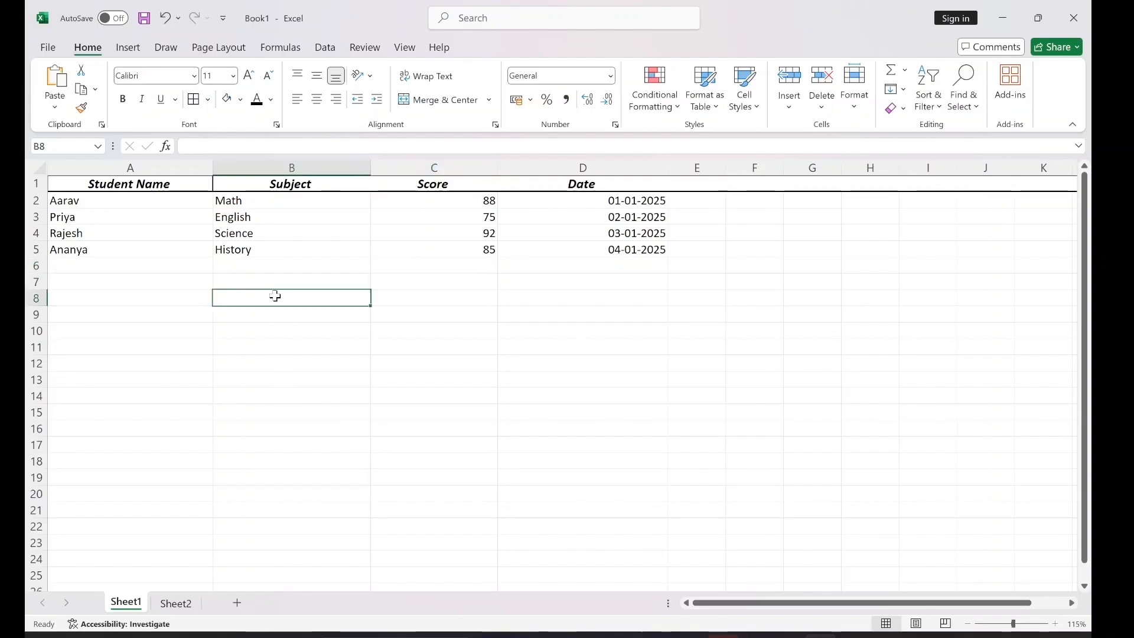
click(163, 308)
text(S)
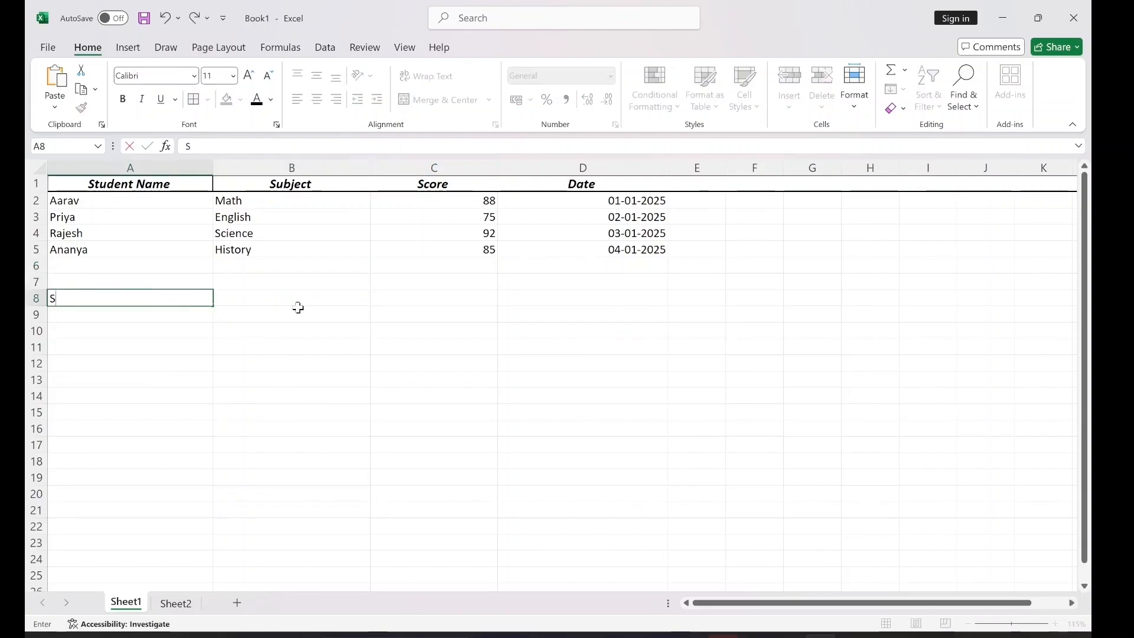
text( no)
key(BackSpace)
key(BackSpace)
text(No.)
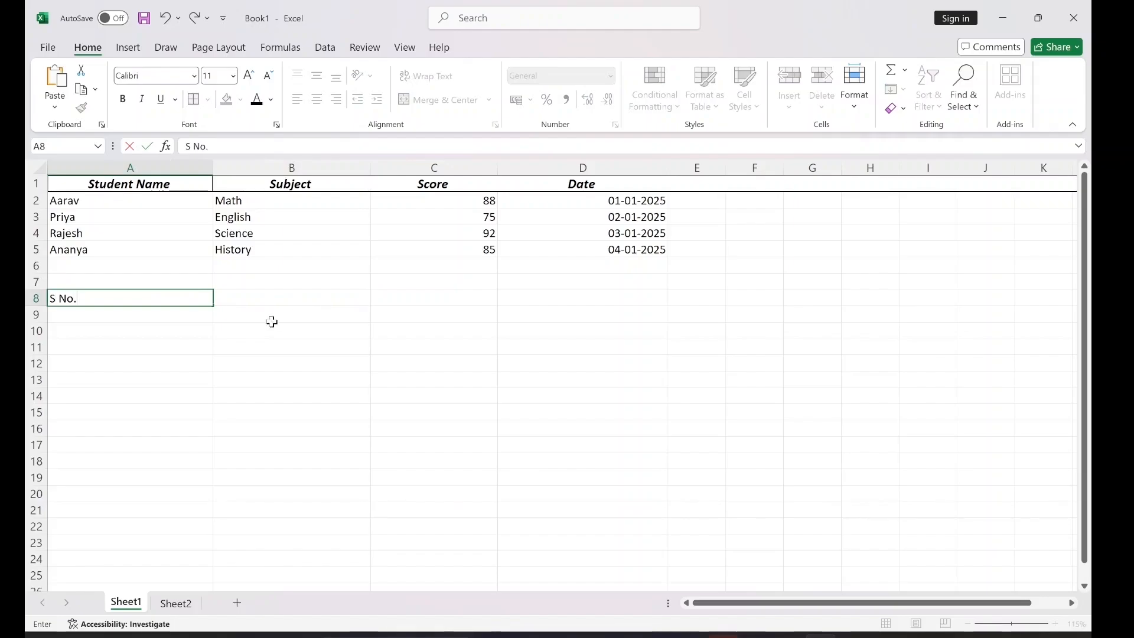
- Enter the serial numbers 1, 2, 3 and 4 in cells A9 to A12
click(188, 318)
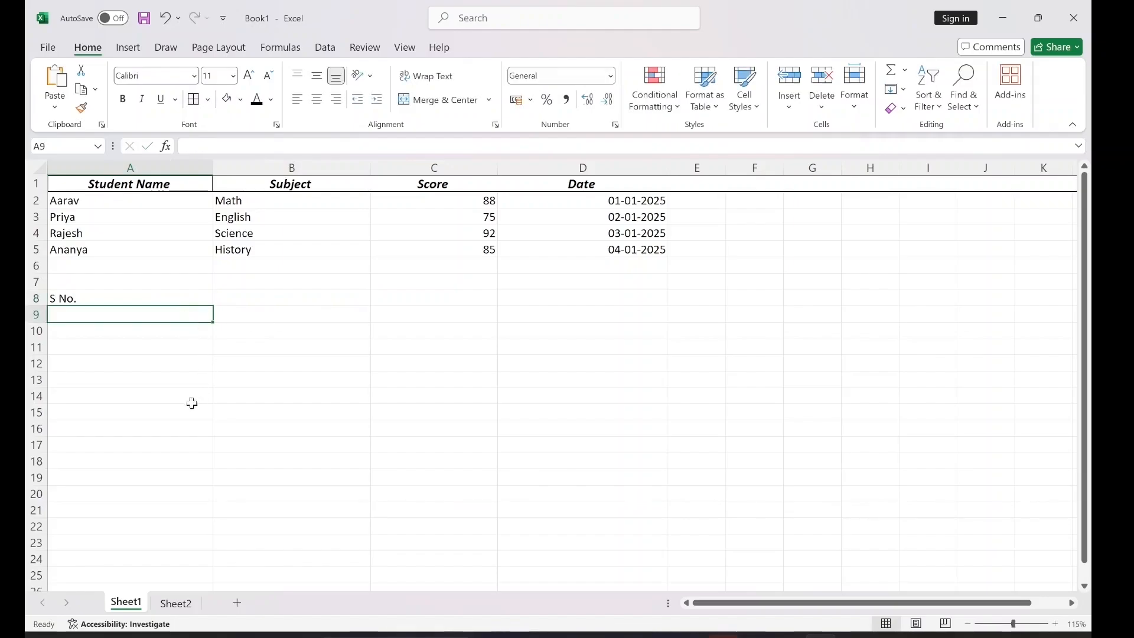
text(1)
click(152, 329)
text(2)
click(152, 351)
text(3)
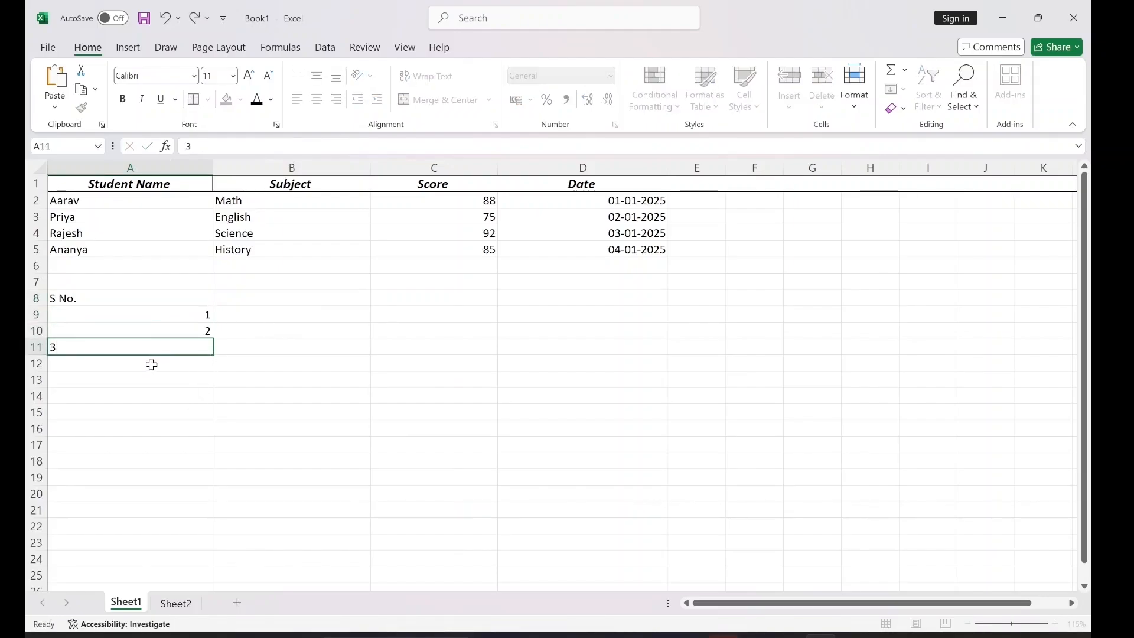
click(152, 365)
text(4)
click(172, 383)
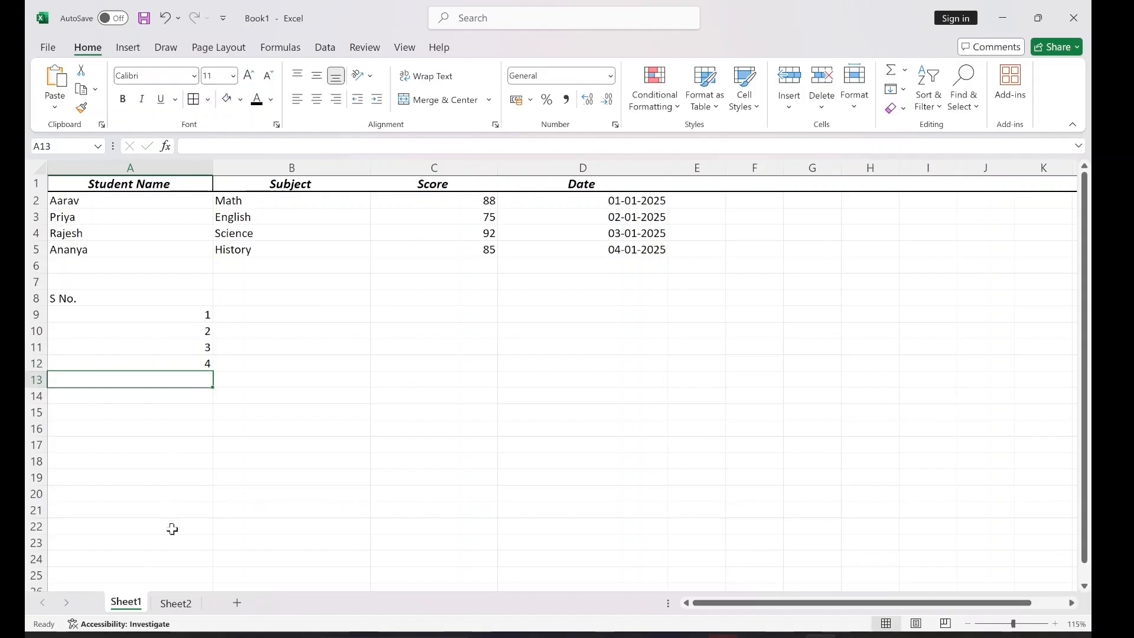
- Auto-fill the serial number series from A9:A12 down to 11 in cell A19
scroll(168, 508, down, 7)
scroll(165, 494, up, 7)
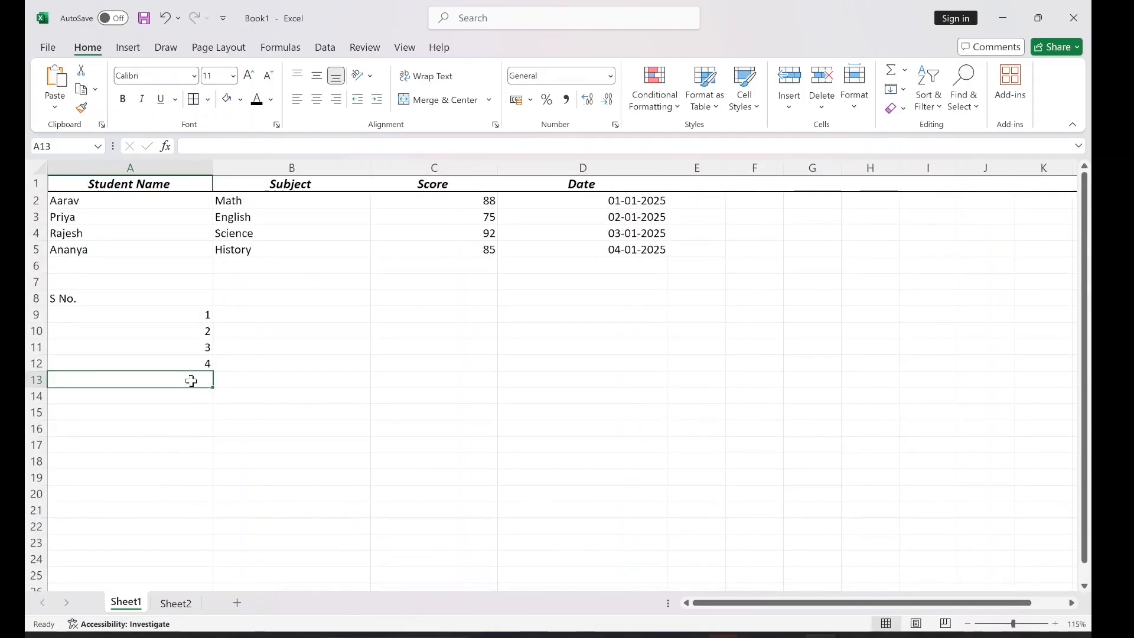
scroll(190, 437, down, 6)
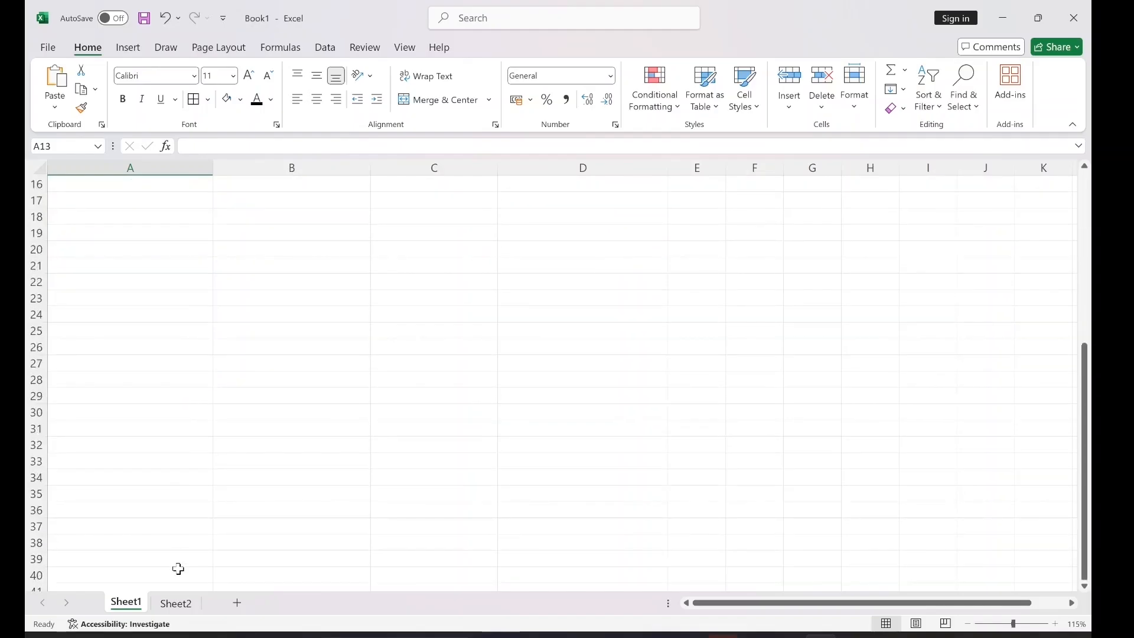
scroll(178, 568, up, 6)
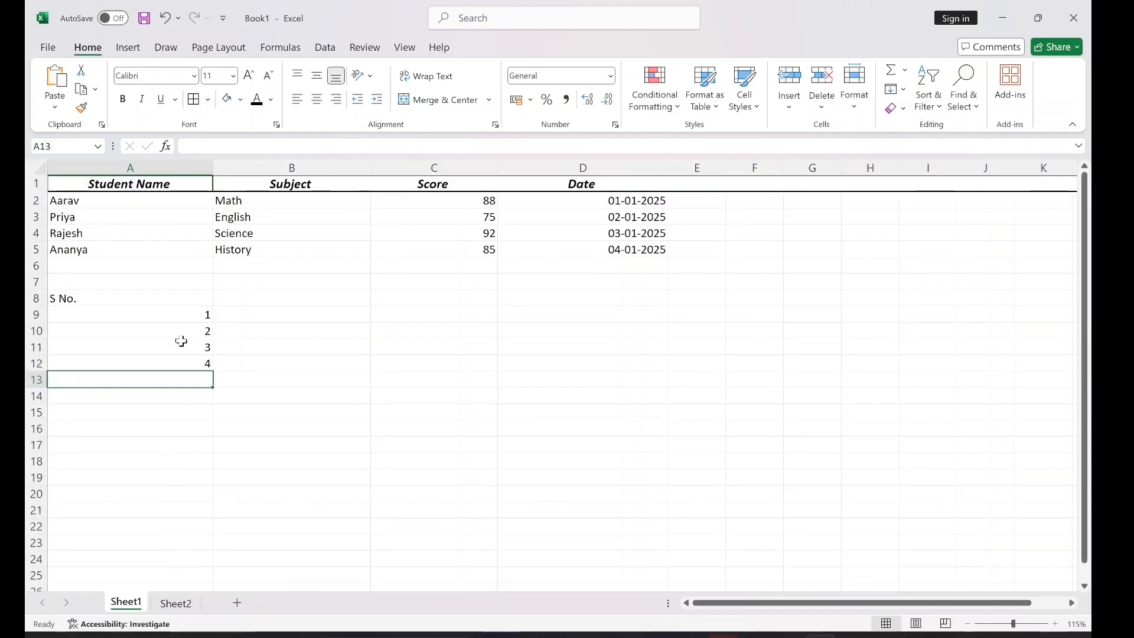
drag(179, 314, 185, 360)
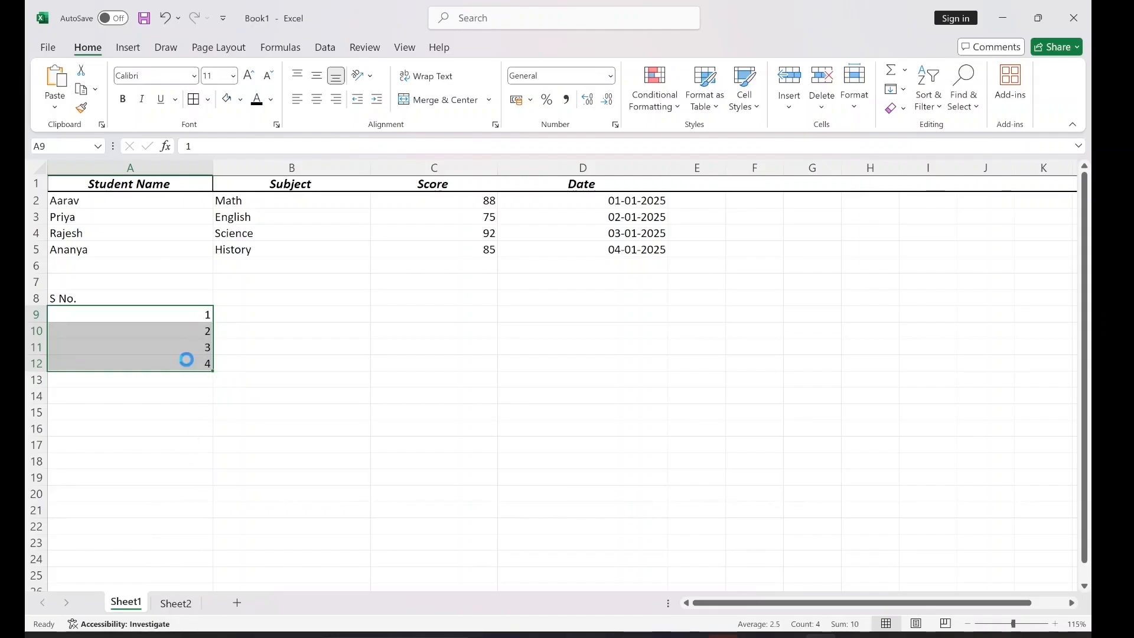
scroll(183, 359, up, 2)
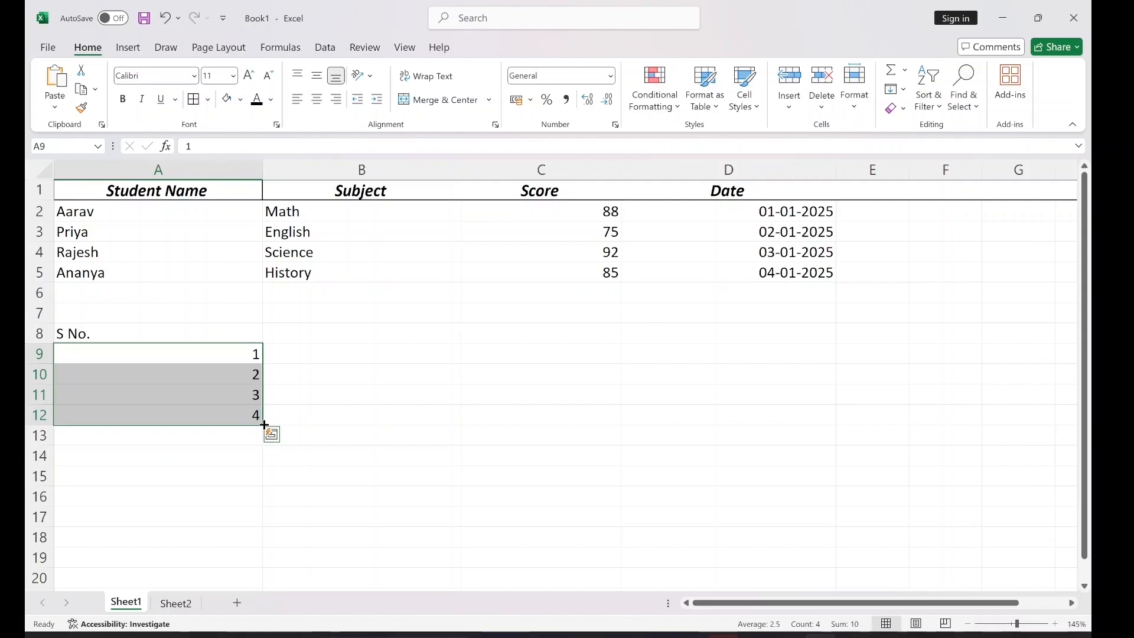
drag(264, 425, 250, 567)
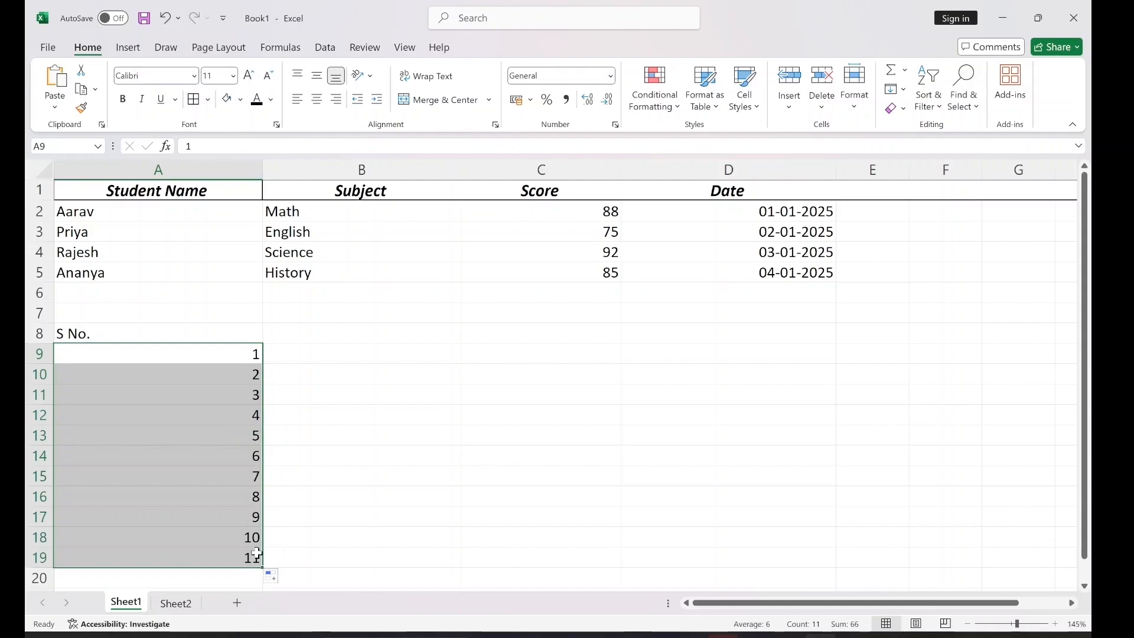
click(291, 523)
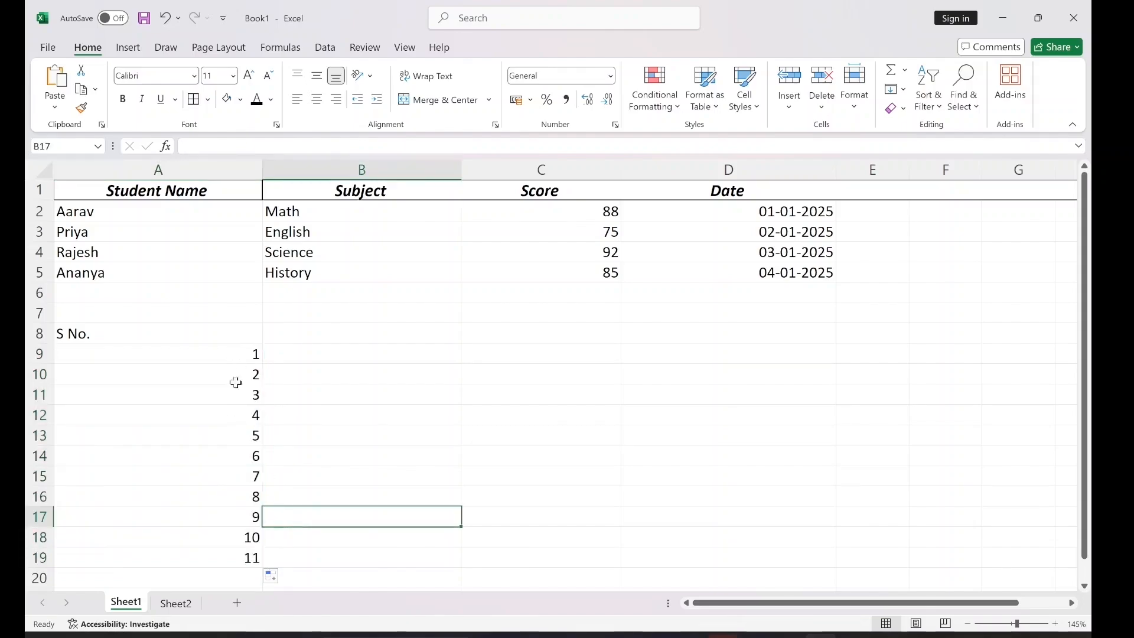
drag(236, 355, 239, 563)
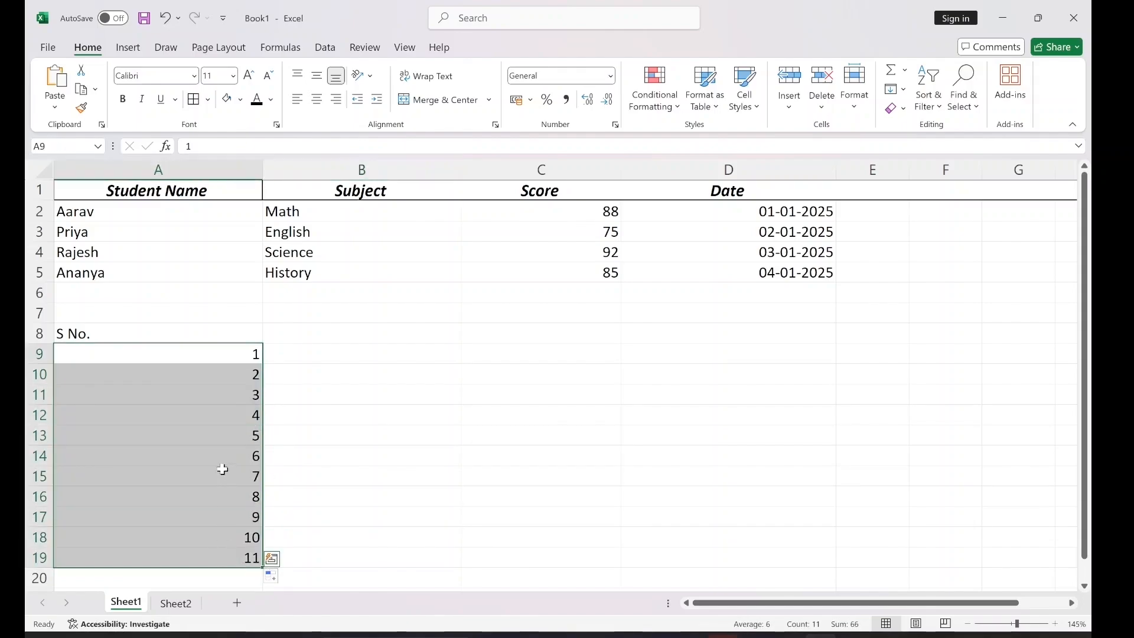
- Enter "jan" in cell B9 and auto-fill the months down to "dec" in B20
double_click(311, 353)
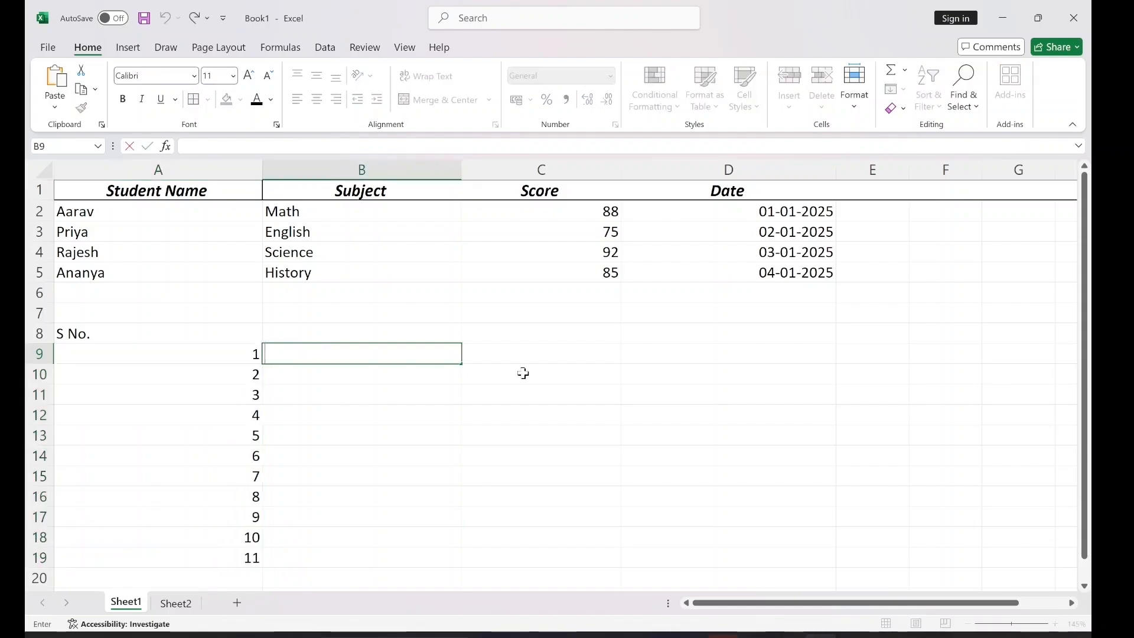
text(jan)
click(524, 373)
click(436, 361)
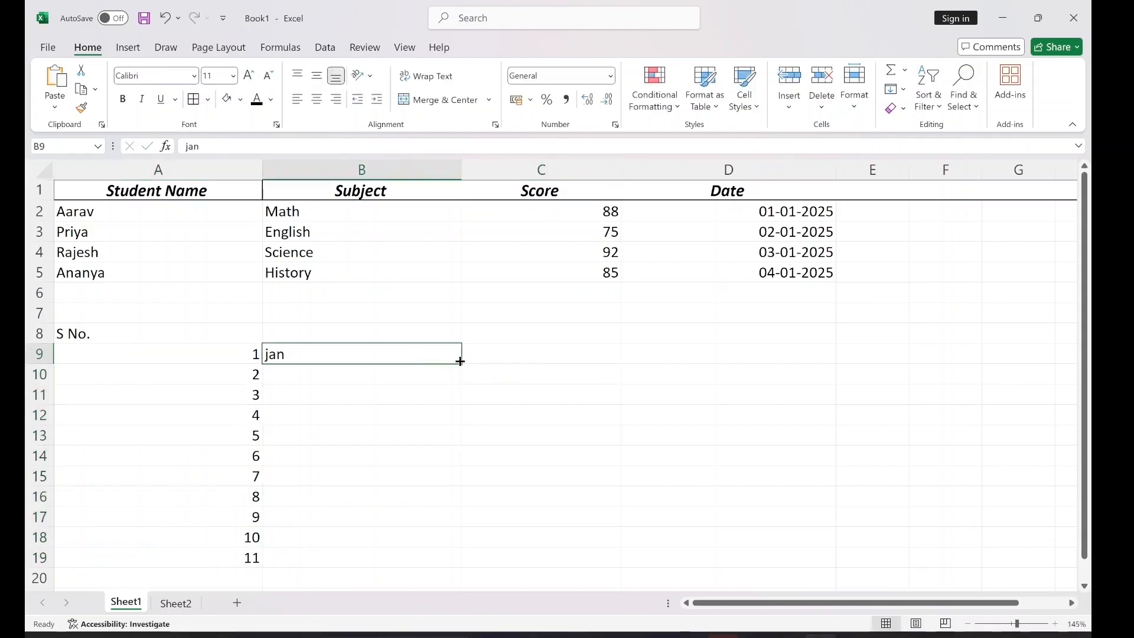
drag(460, 361, 443, 582)
click(404, 502)
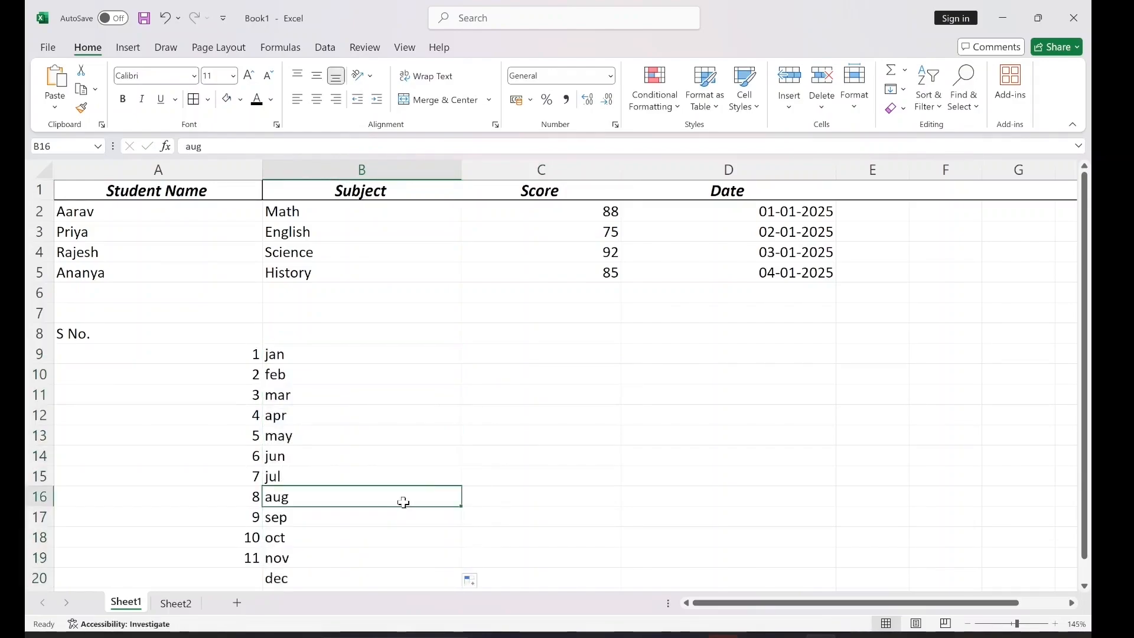
- Enter "Monday" in cell C9 and auto-fill the weekdays down to cell C18
click(511, 357)
double_click(511, 357)
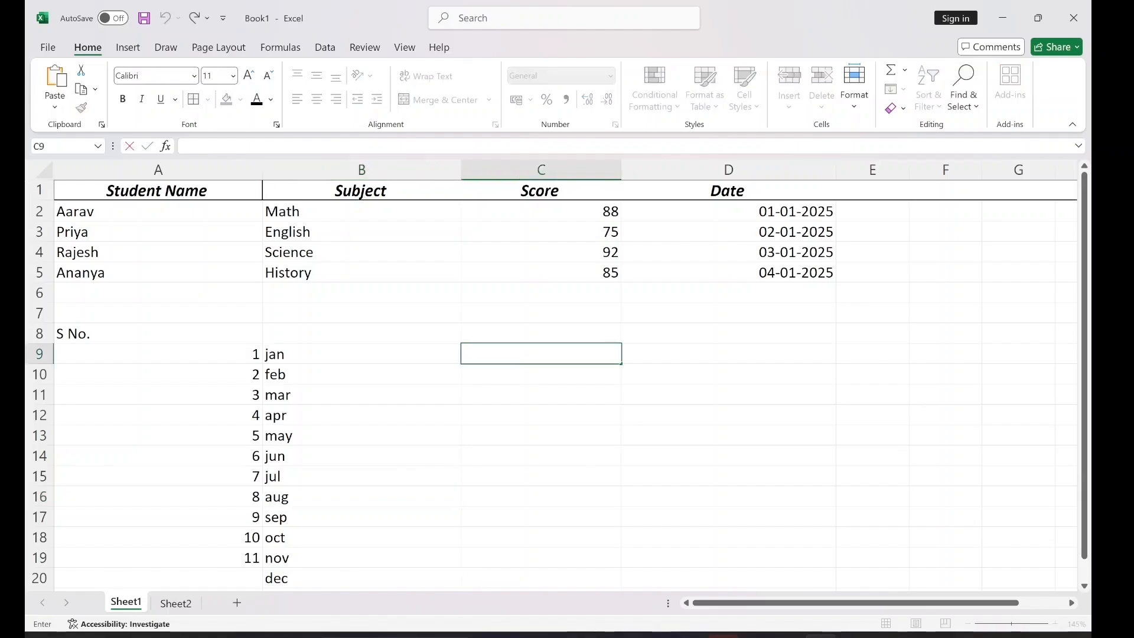
text(Monday)
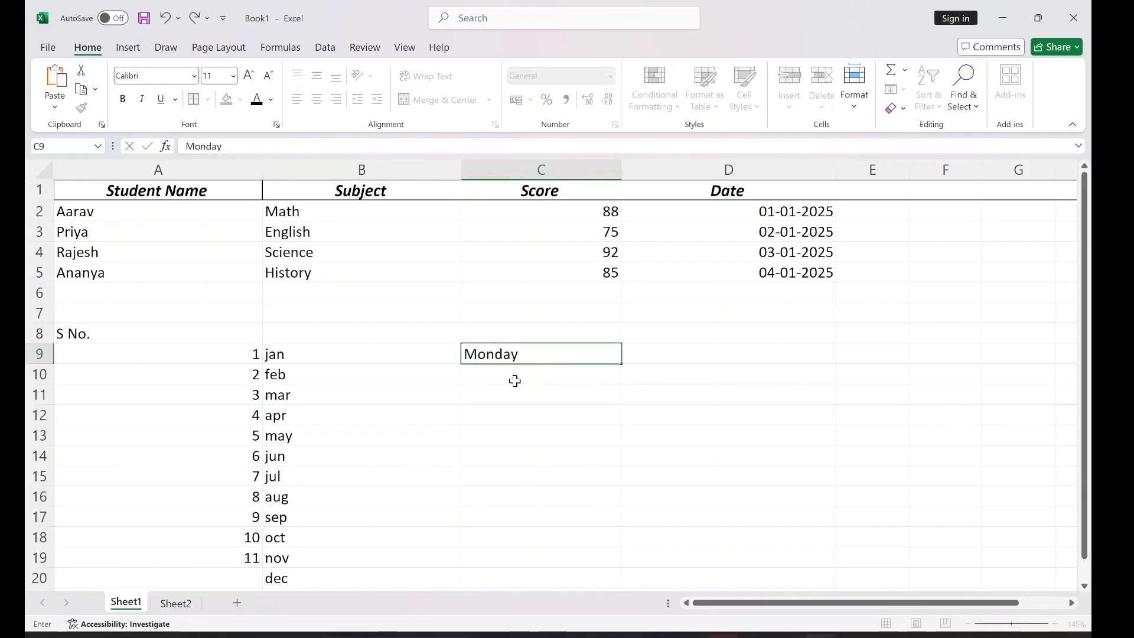
key(Return)
click(582, 352)
drag(622, 364, 605, 540)
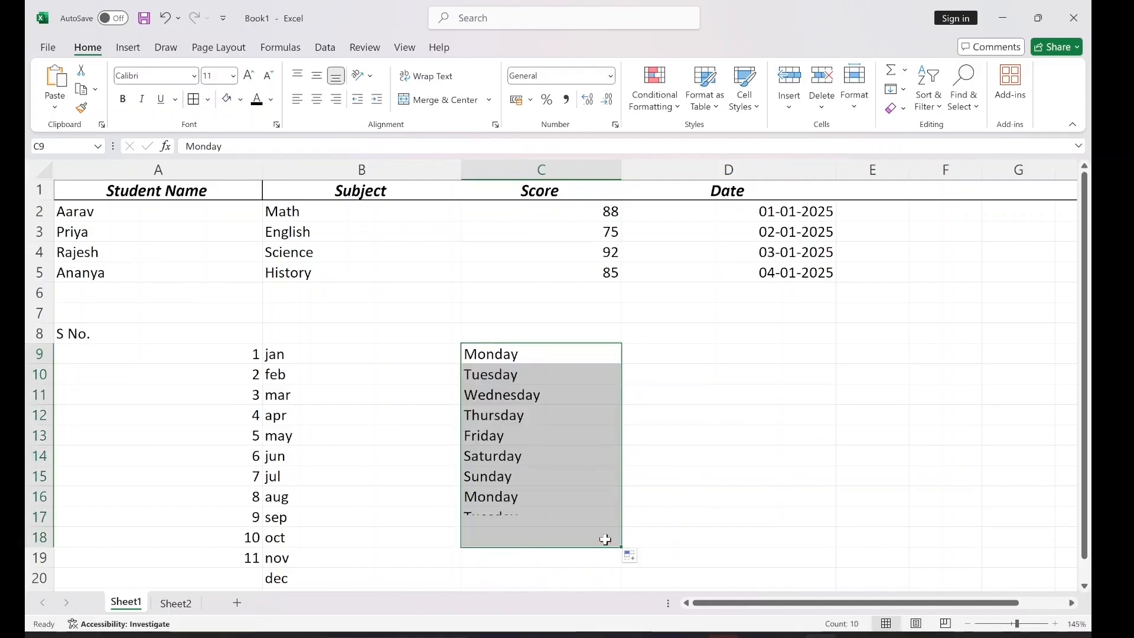
click(607, 495)
- Try auto-filling the dates in D2:D5 down to D16 and again down to D13, undoing each fill
click(689, 397)
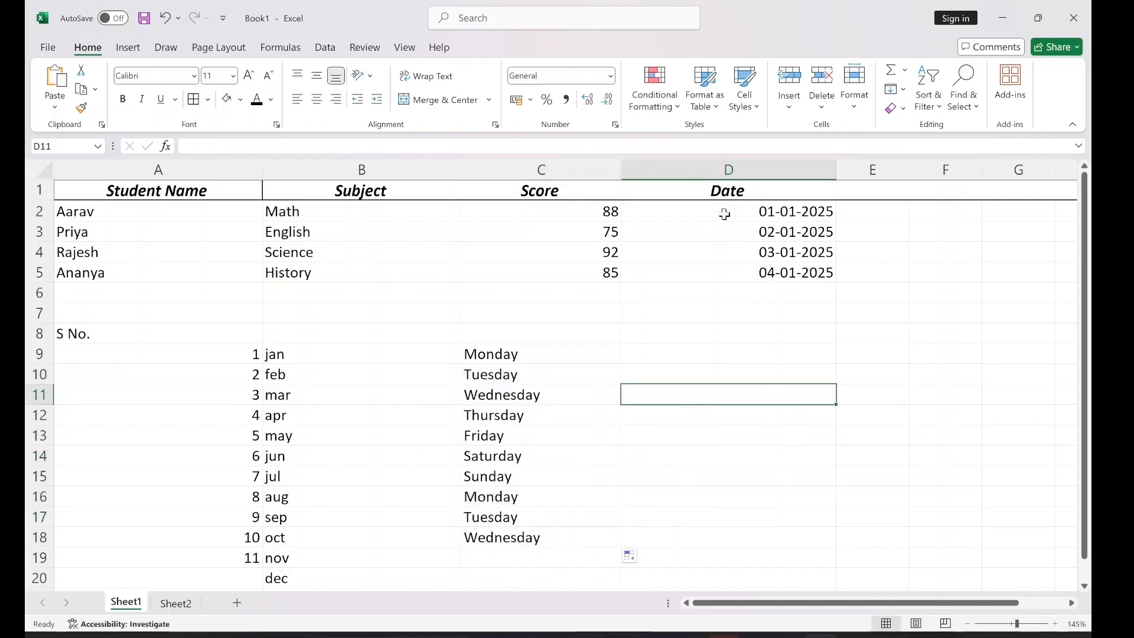
drag(725, 214, 747, 273)
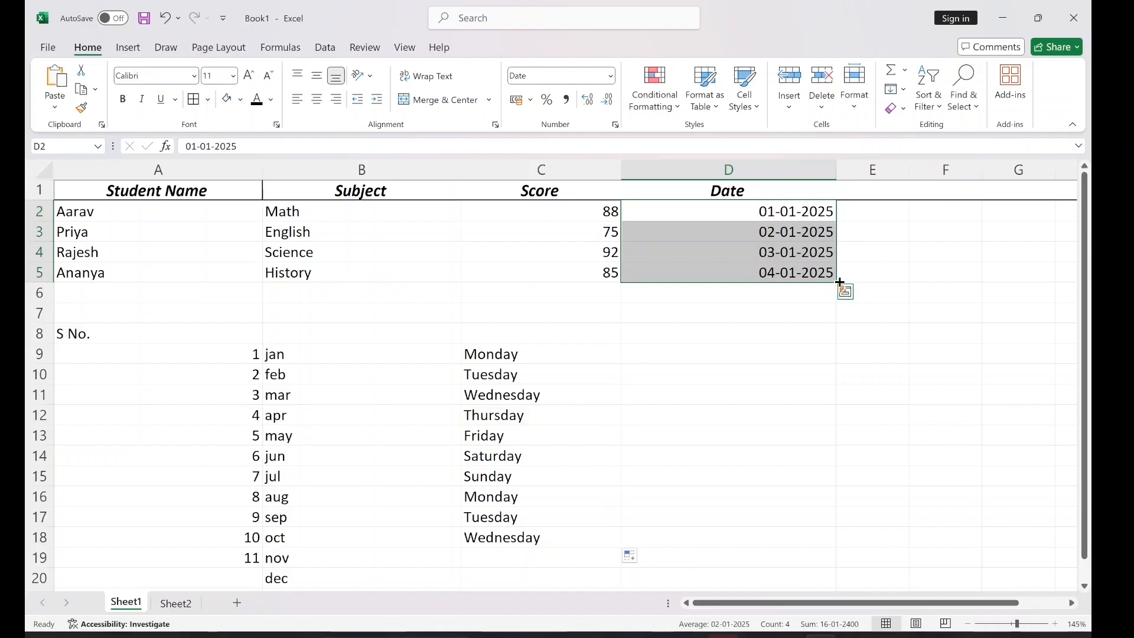
drag(840, 282, 821, 505)
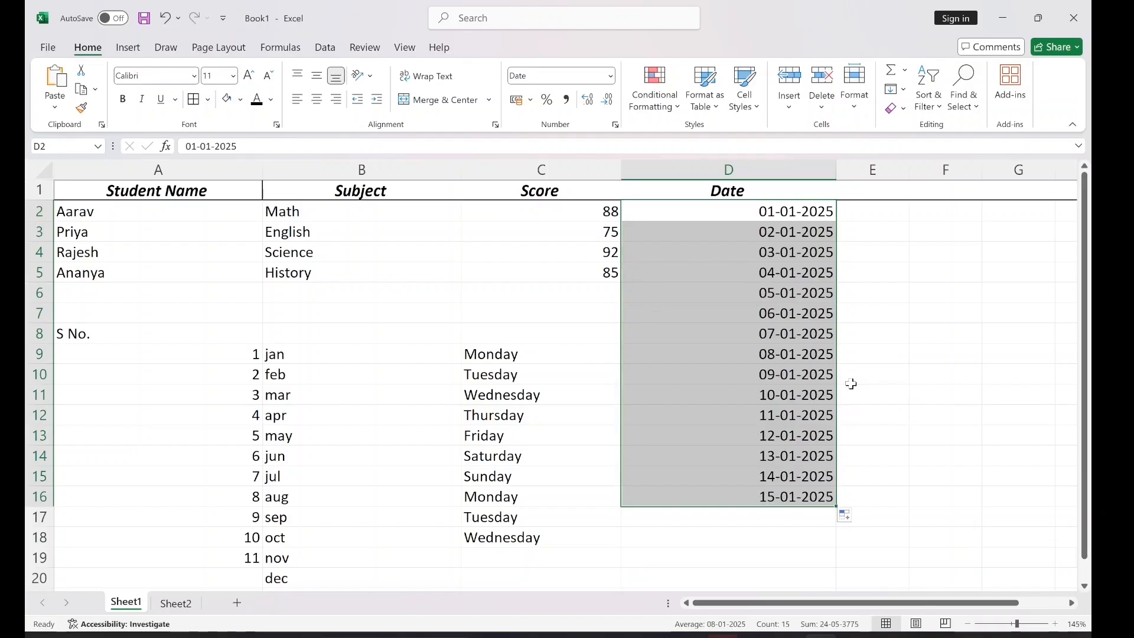
click(796, 300)
key(ctrl+z)
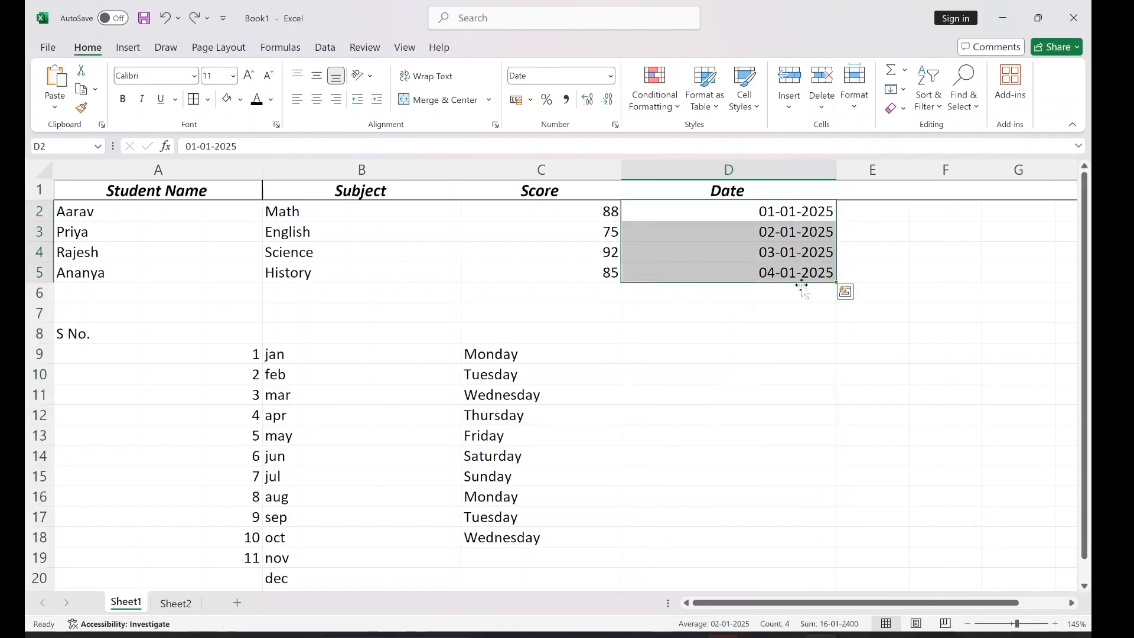
drag(840, 282, 834, 448)
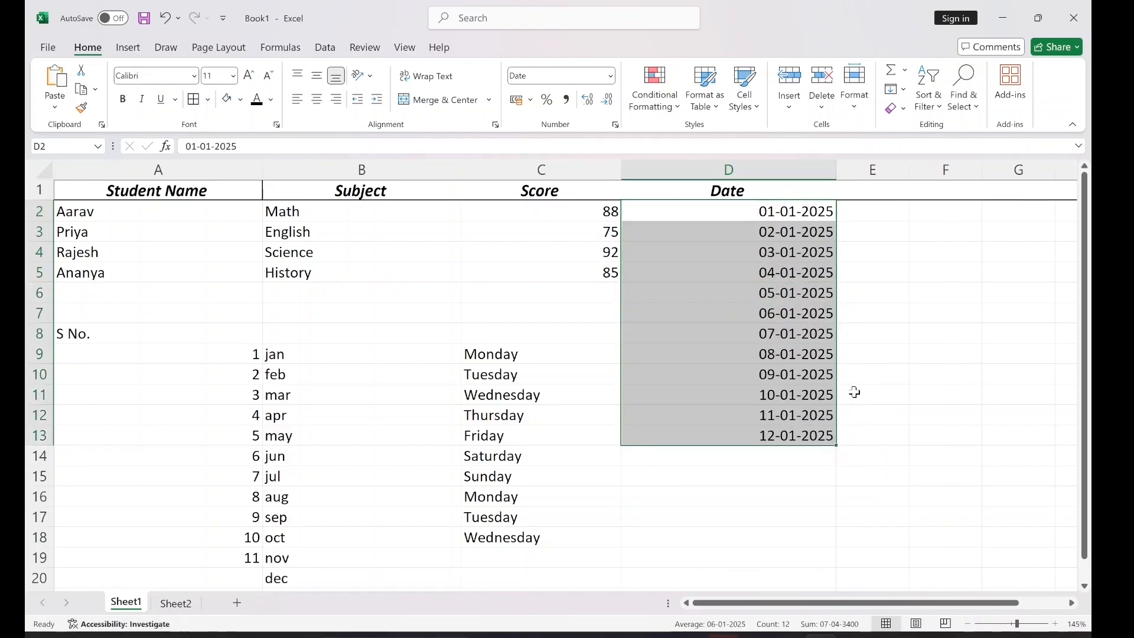
key(ctrl+z)
click(250, 220)
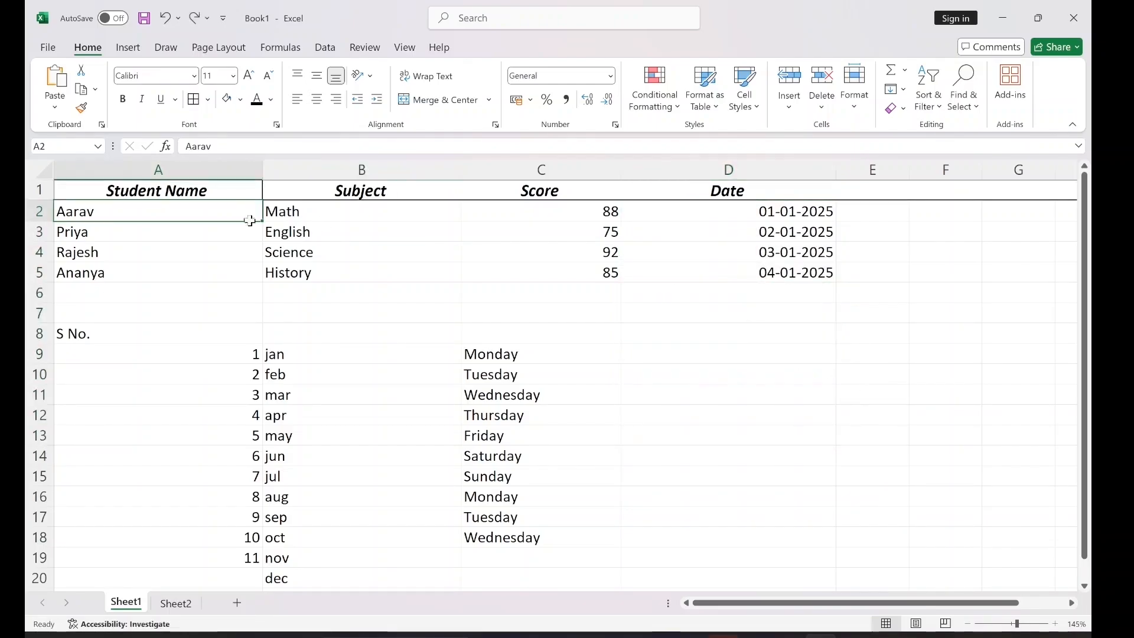
- Clear the serial number, month and weekday lists below the score table and undo the deletion
drag(174, 334, 503, 573)
key(Delete)
click(286, 349)
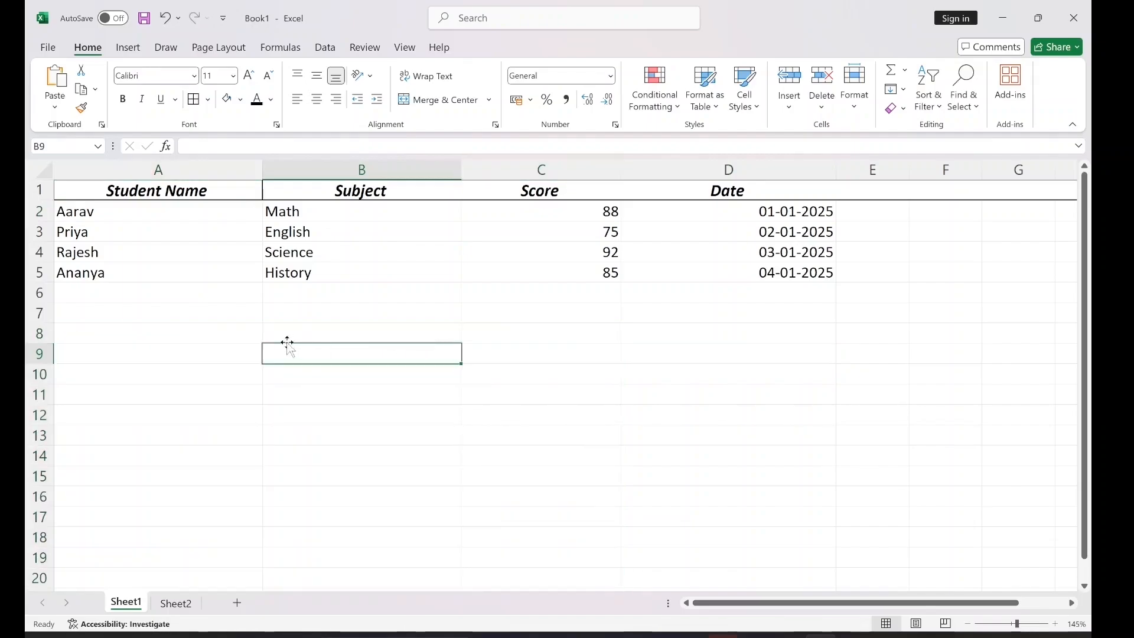
click(214, 333)
key(ctrl+z)
click(278, 375)
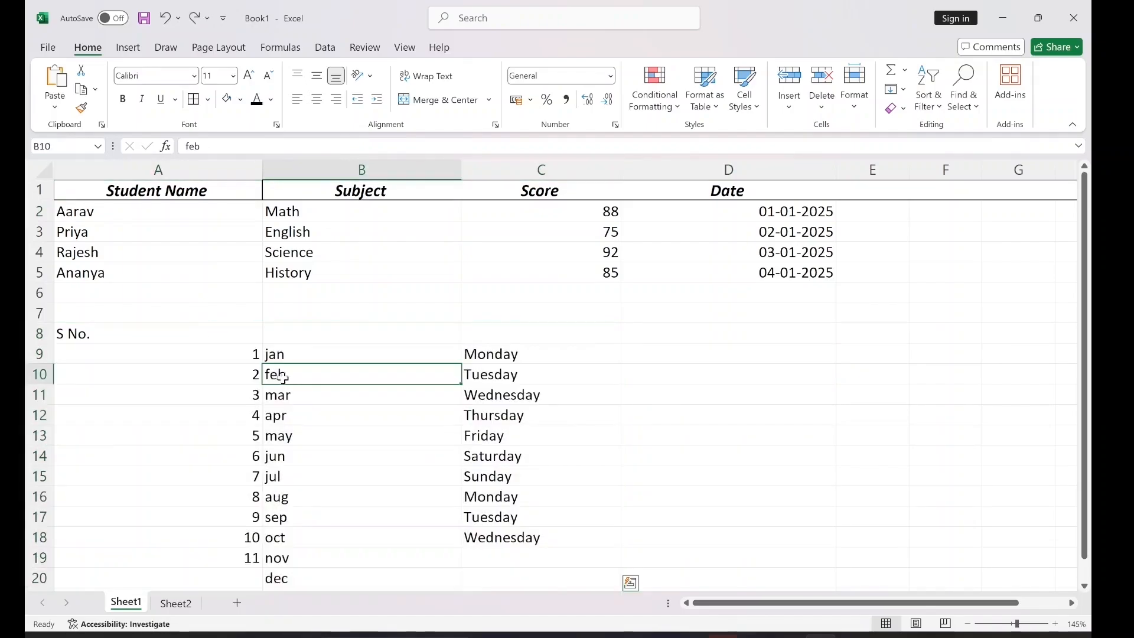
- Delete the contents of A8:C20, removing the serial number, month and weekday lists
click(138, 329)
scroll(363, 485, down, 2)
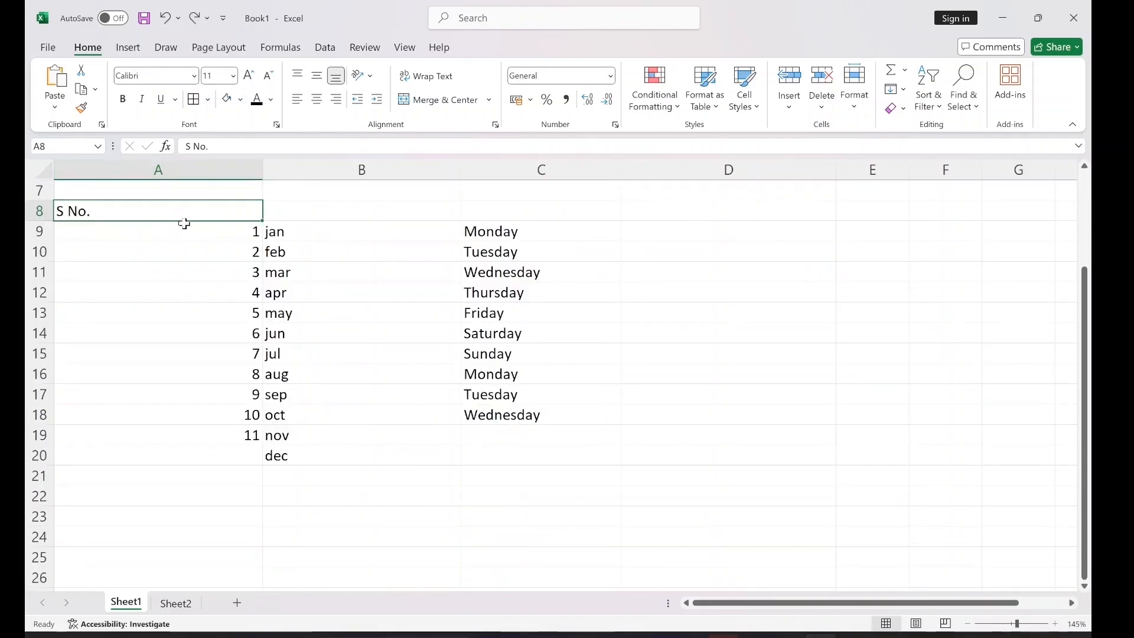
drag(185, 223, 570, 455)
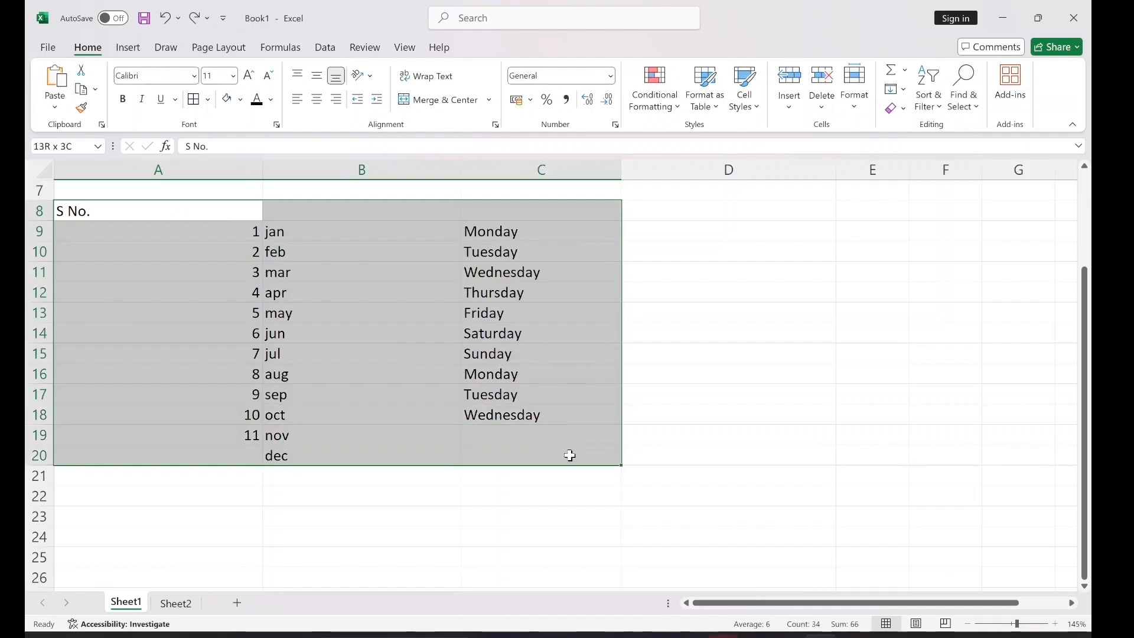
drag(219, 183, 578, 526)
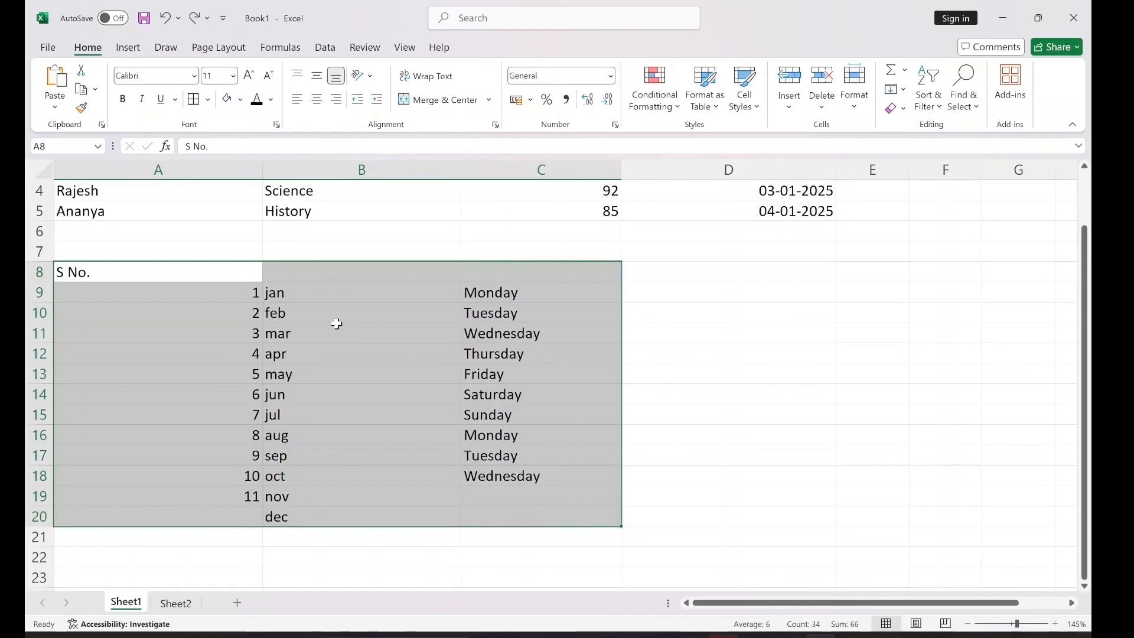
key(Delete)
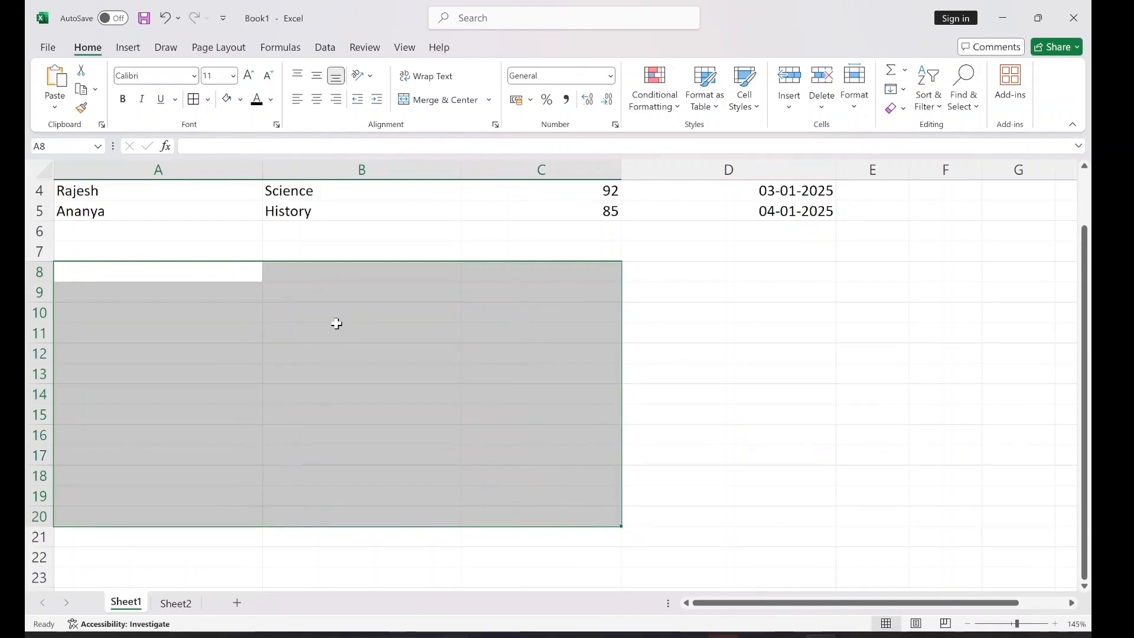
click(312, 276)
- Select the whole student score table A1:D5 and deselect it
scroll(312, 278, up, 1)
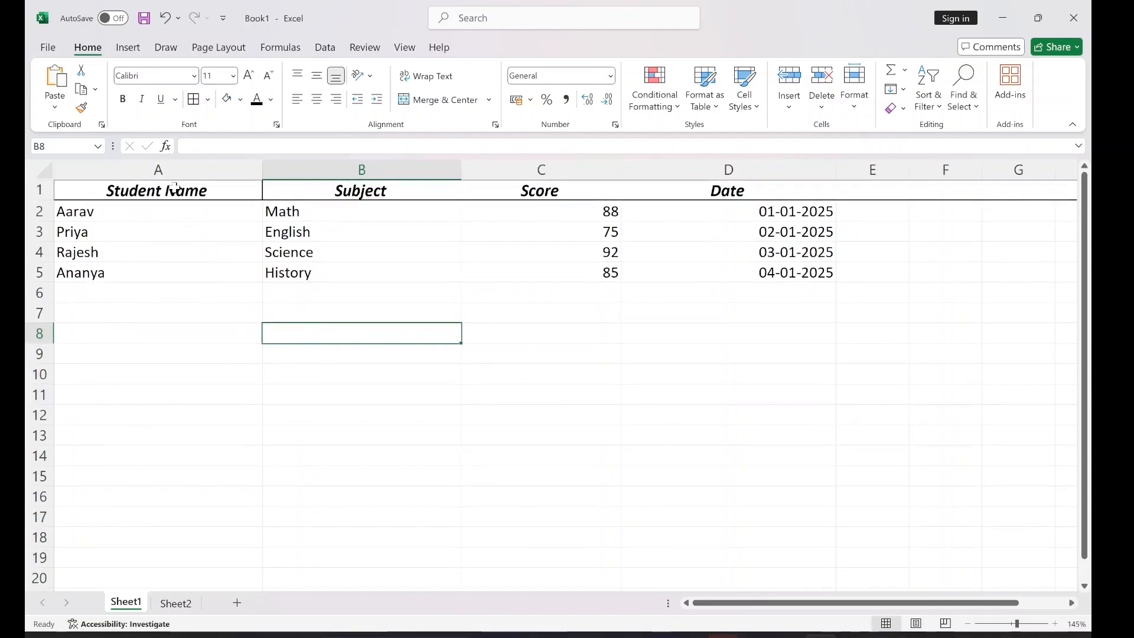
drag(175, 188, 816, 275)
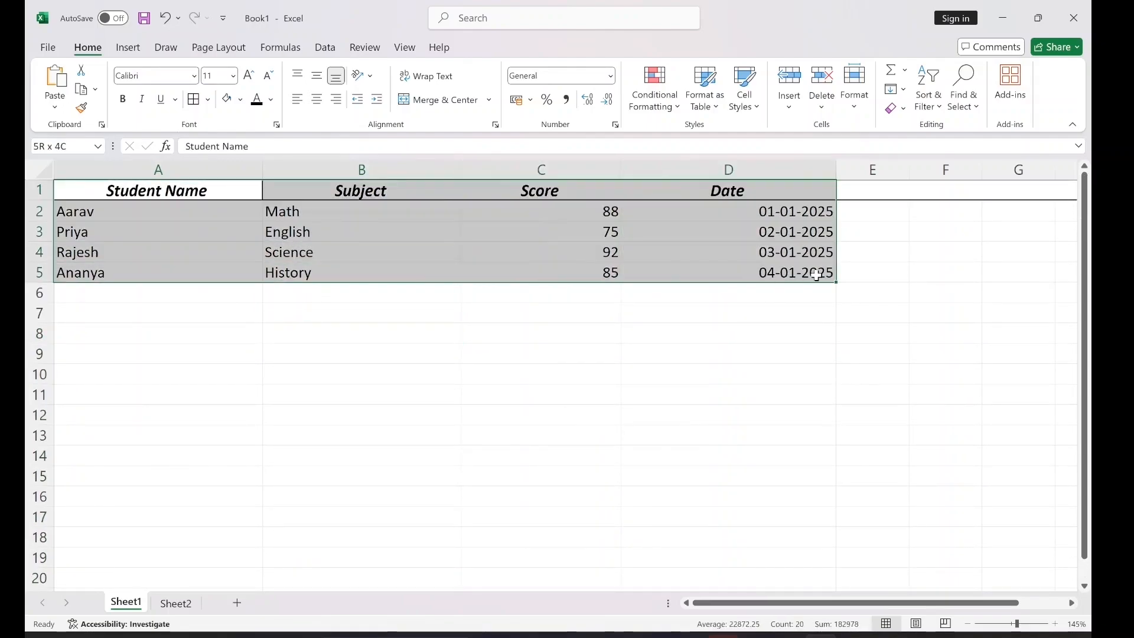
click(274, 314)
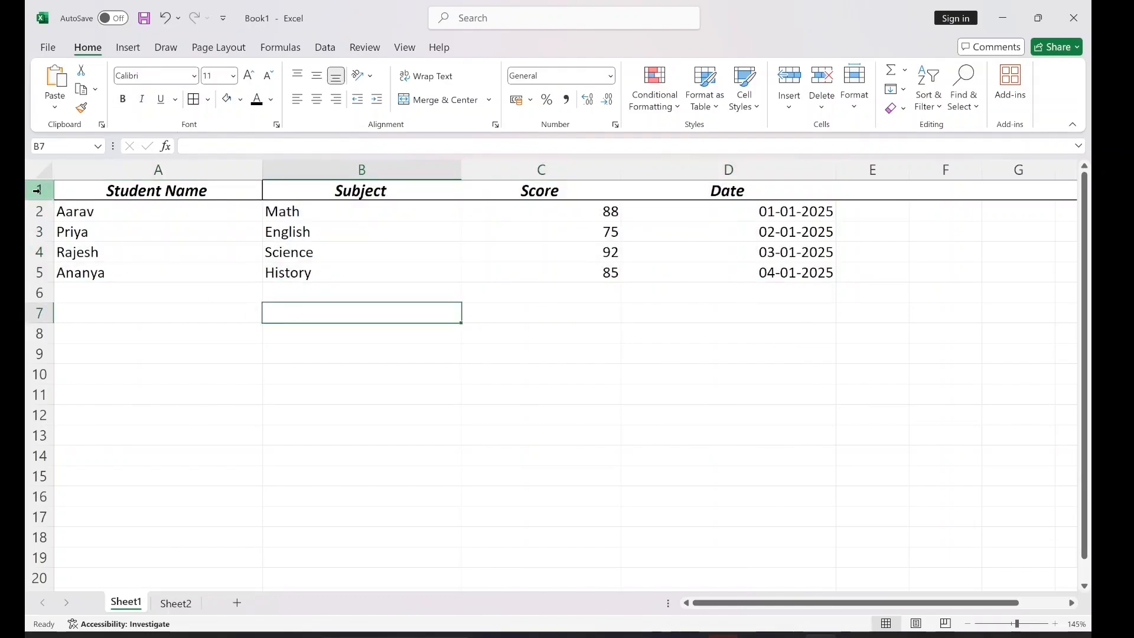
- Select rows 1 through 5, select columns A through D, and clear the selection
drag(36, 189, 39, 272)
drag(155, 170, 759, 167)
click(617, 287)
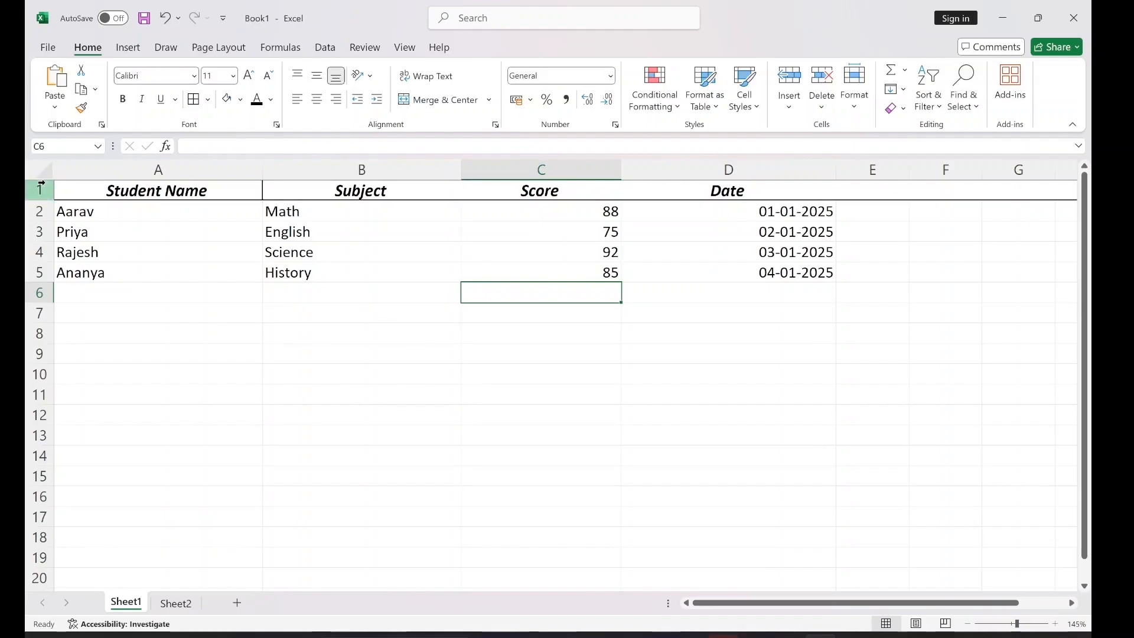
- Select all cells of the worksheet twice, clear the selection, and select single cells A2 and A4
click(49, 173)
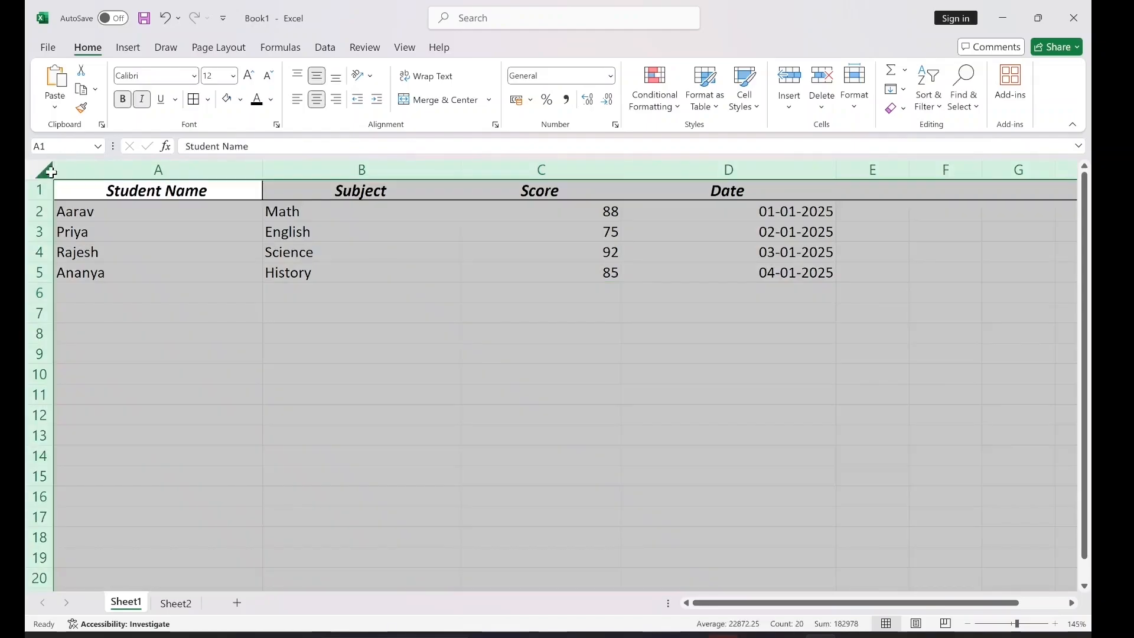
click(971, 444)
key(ctrl+a)
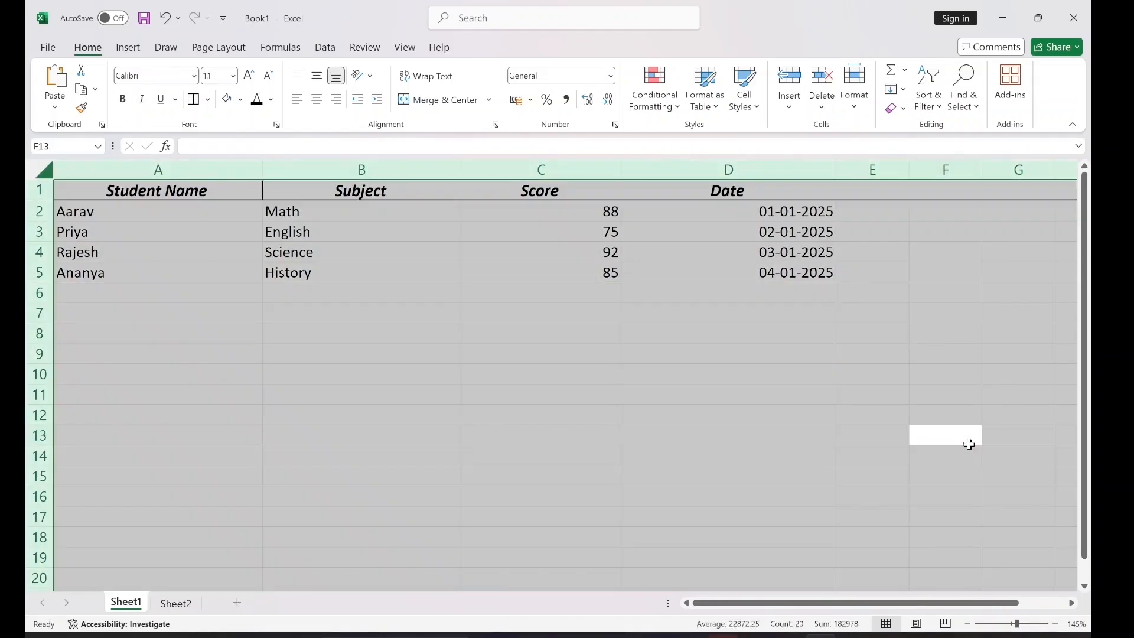
click(791, 369)
click(177, 208)
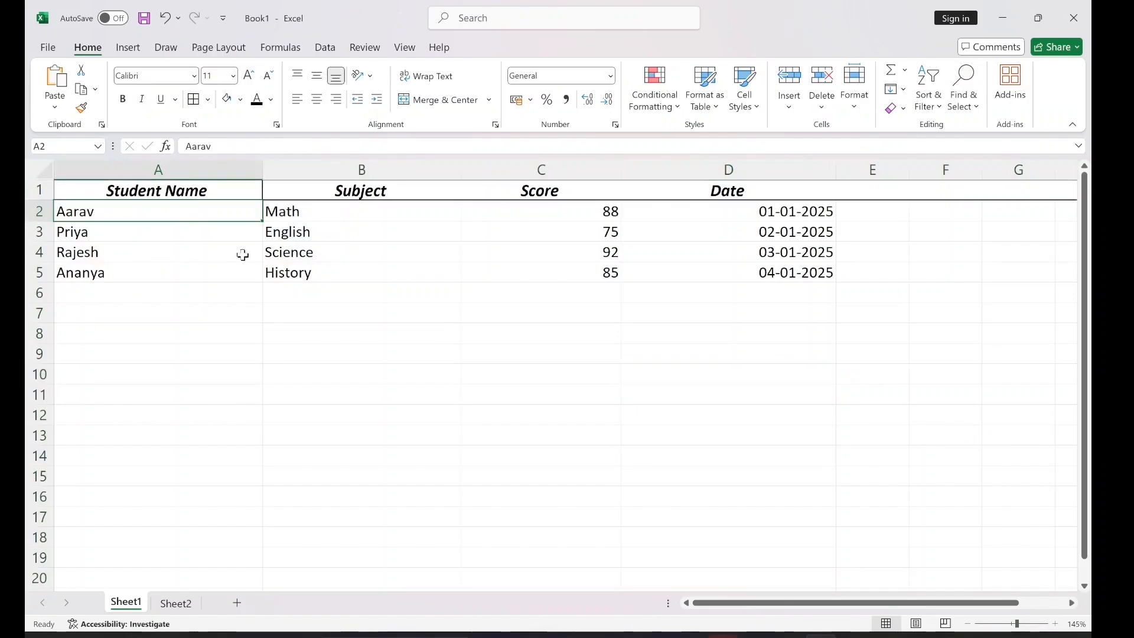
click(241, 254)
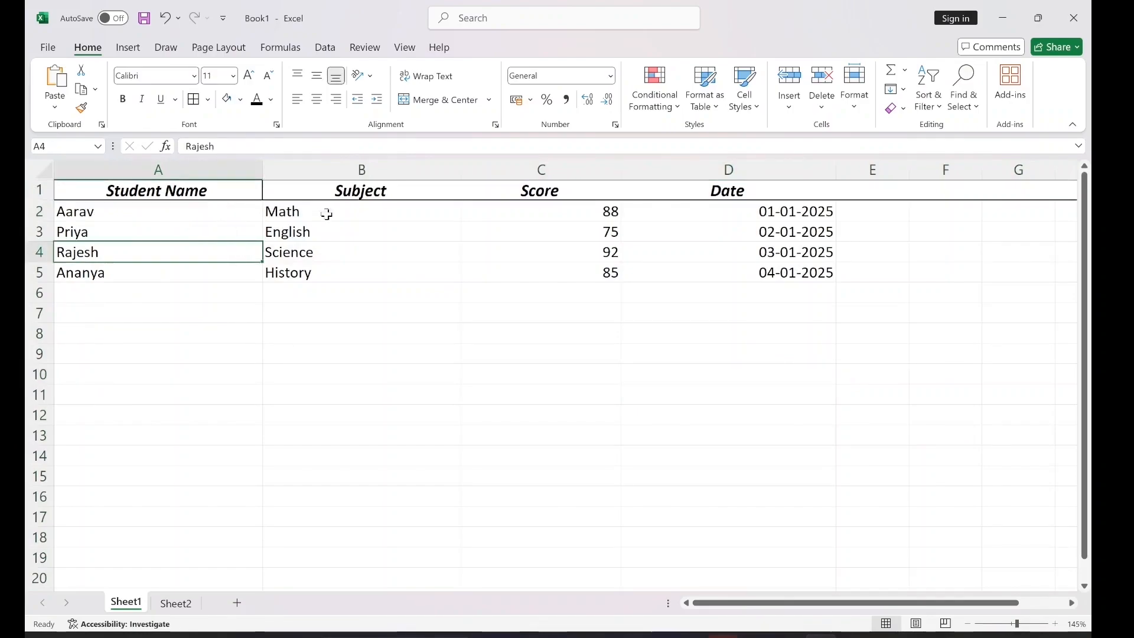
- Narrow column A to less than the width of its Student Name header and wrap the text in A1
drag(263, 172, 125, 169)
click(78, 192)
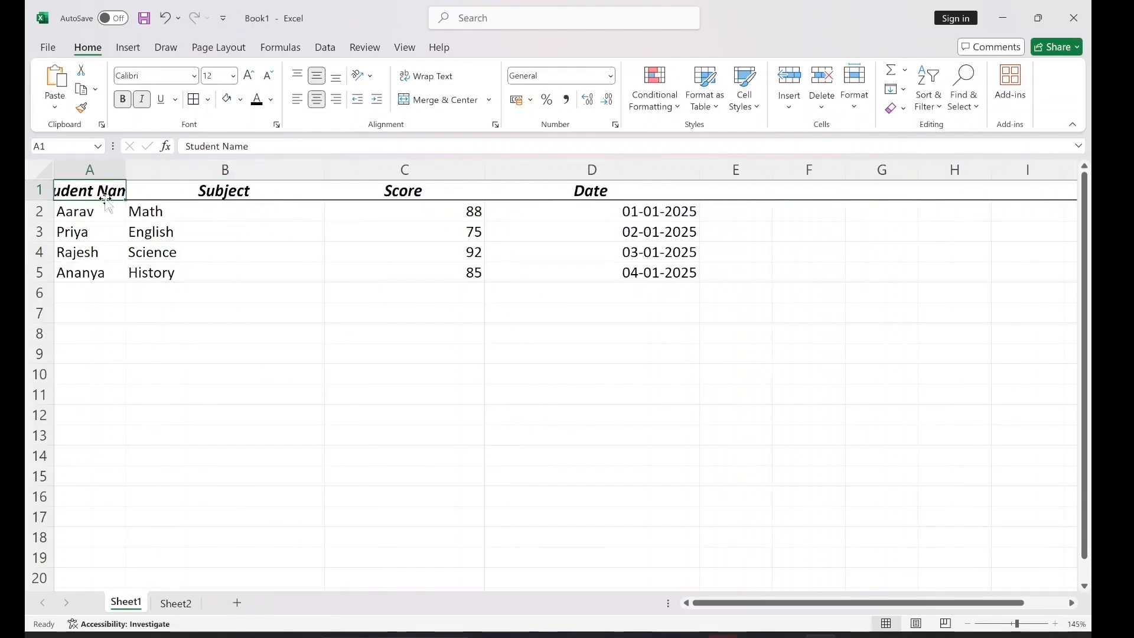
double_click(101, 190)
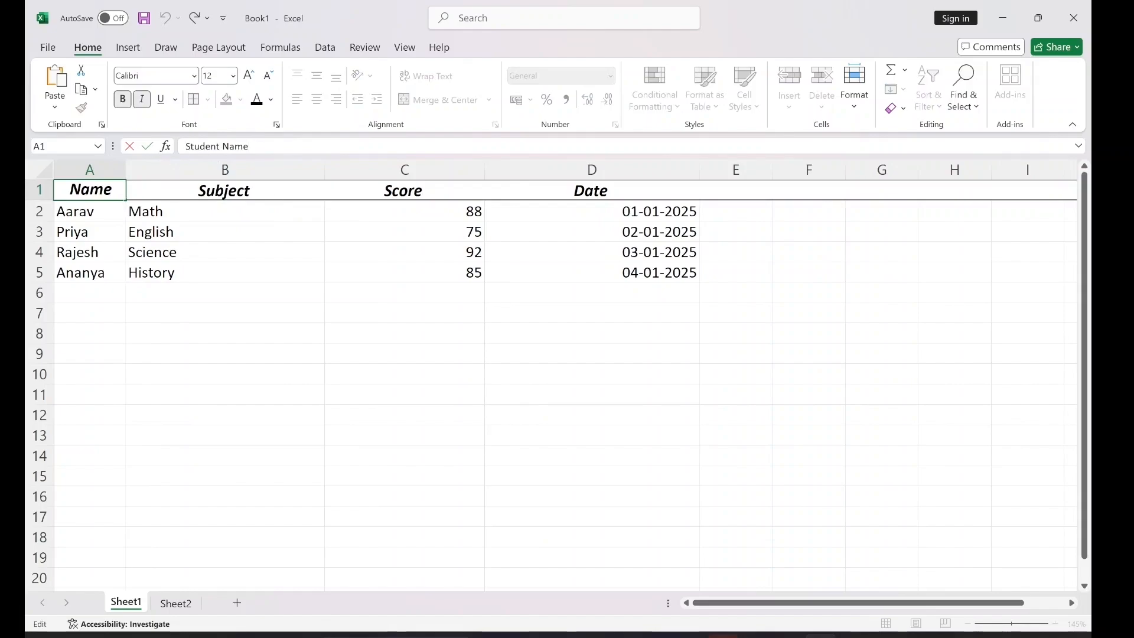
click(185, 197)
click(87, 188)
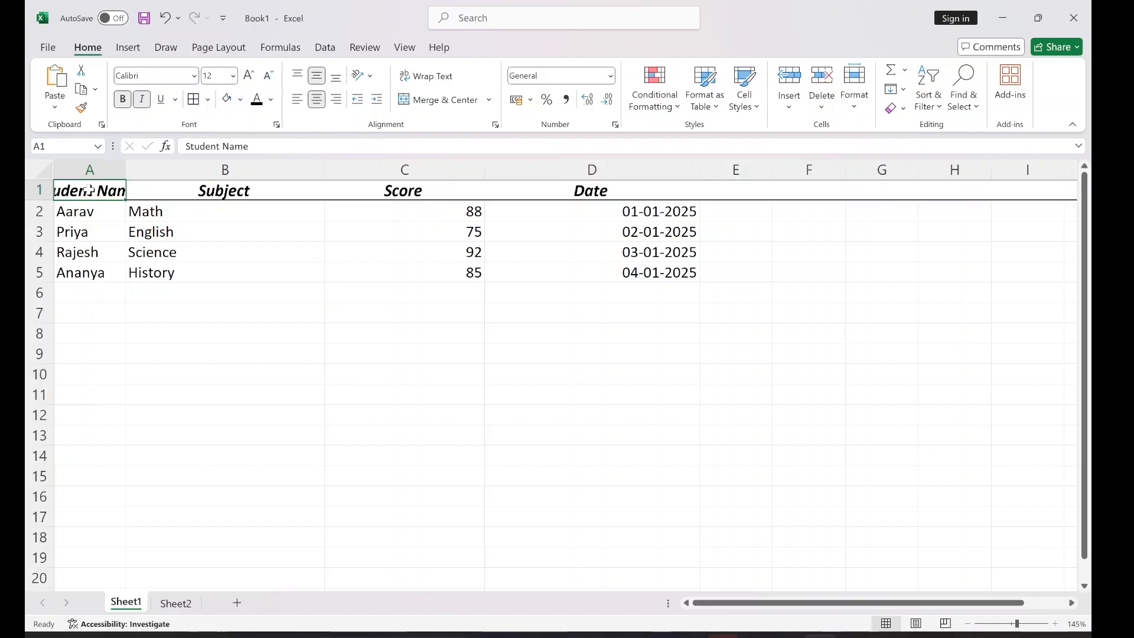
click(421, 80)
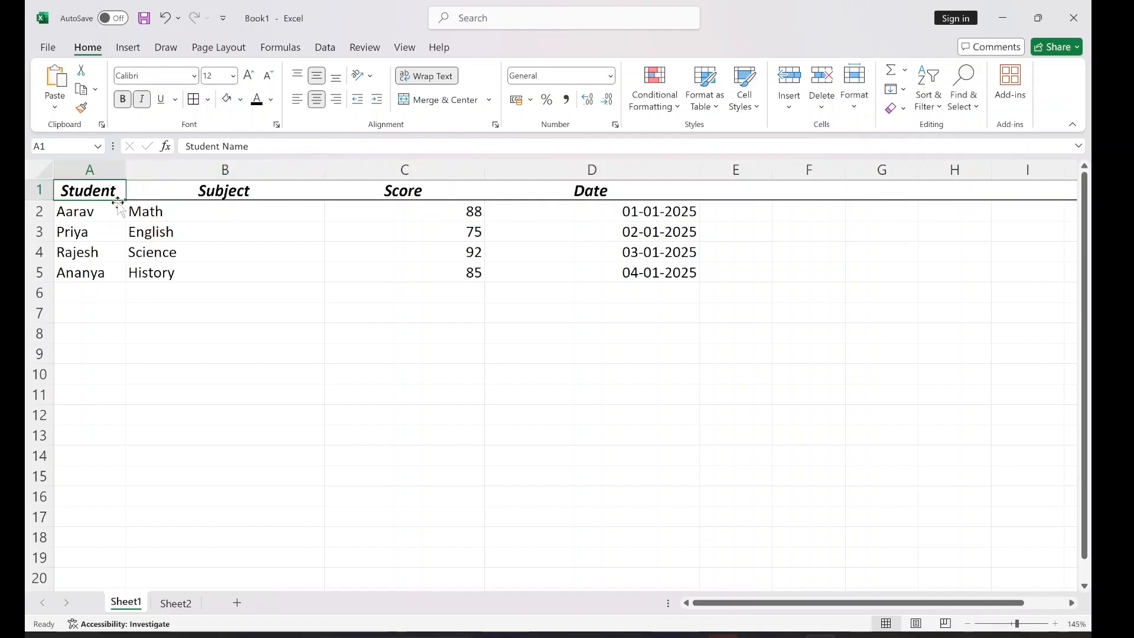
- Resize header row 1 taller and shorter, and autofit its height to the wrapped Student Name text
drag(50, 199, 44, 238)
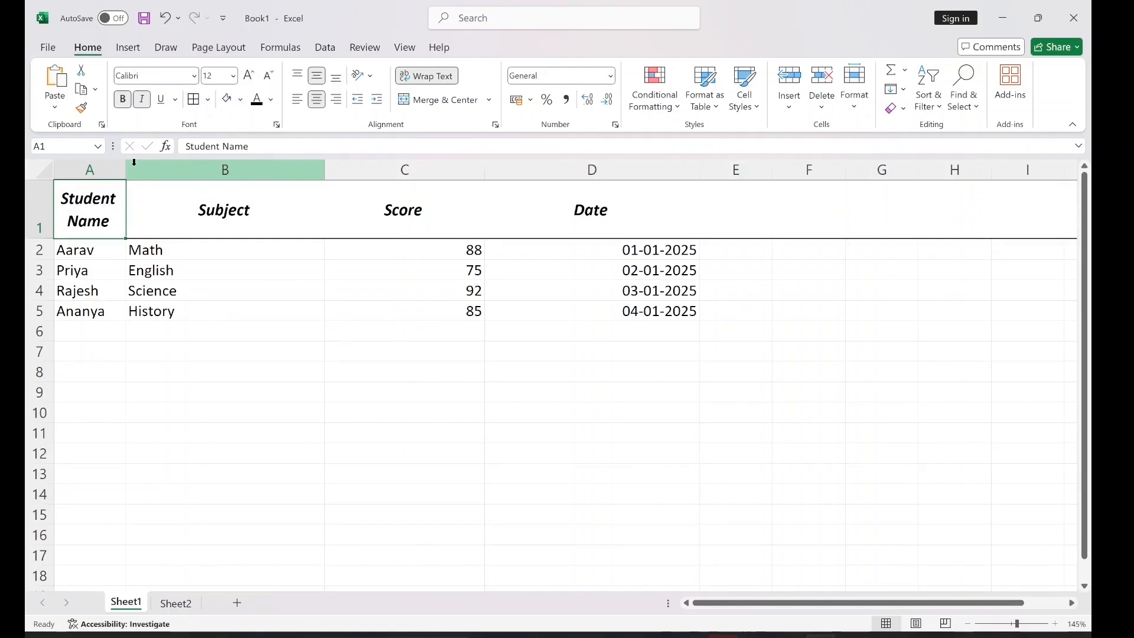
drag(35, 237, 33, 207)
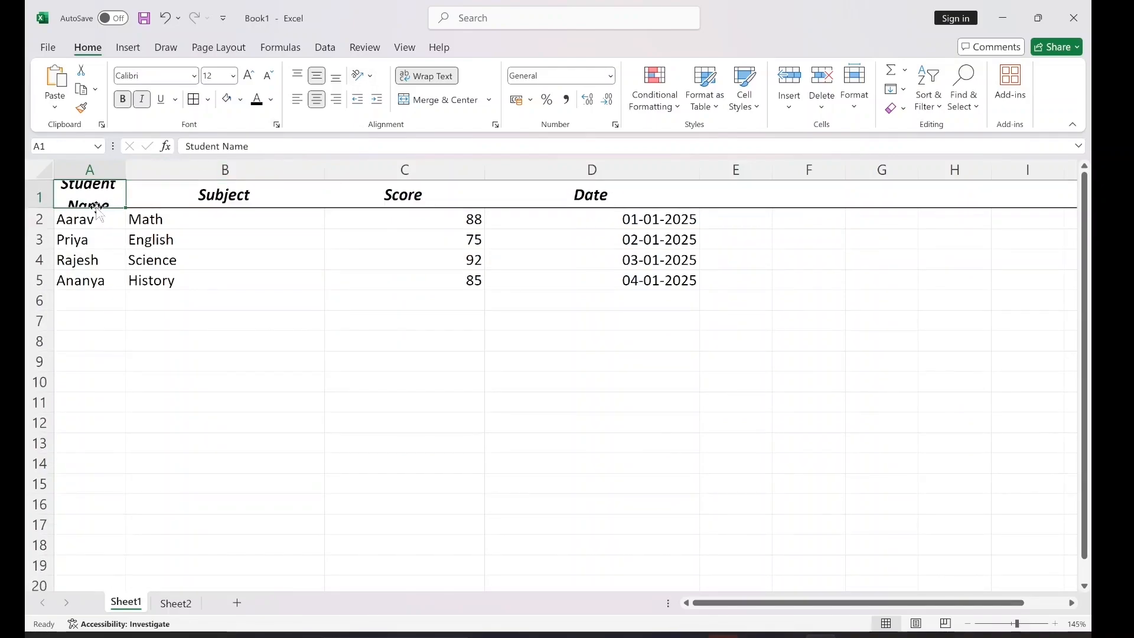
double_click(33, 204)
click(214, 223)
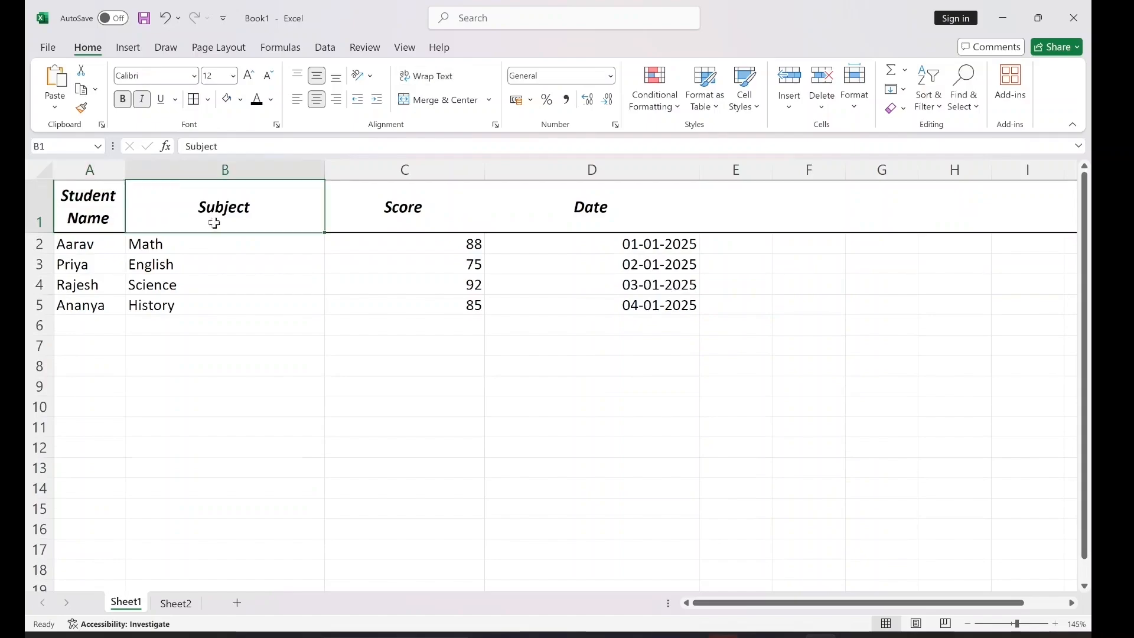
- Set the font size of the Student Name header in A1 to 11 and reduce it to 8
click(82, 222)
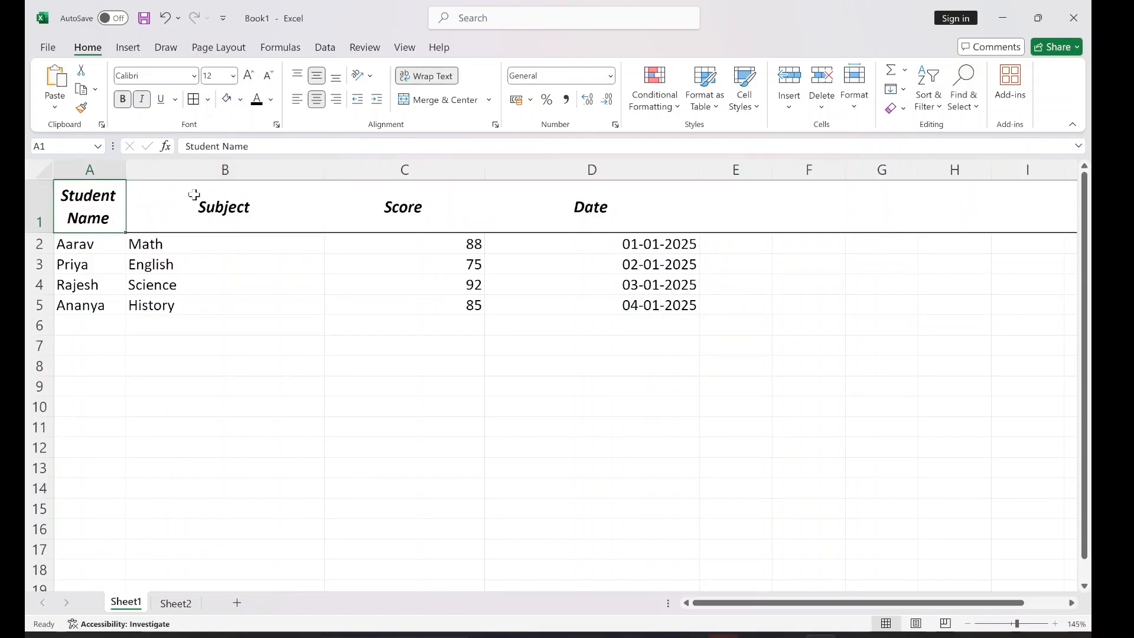
click(216, 75)
key(Return)
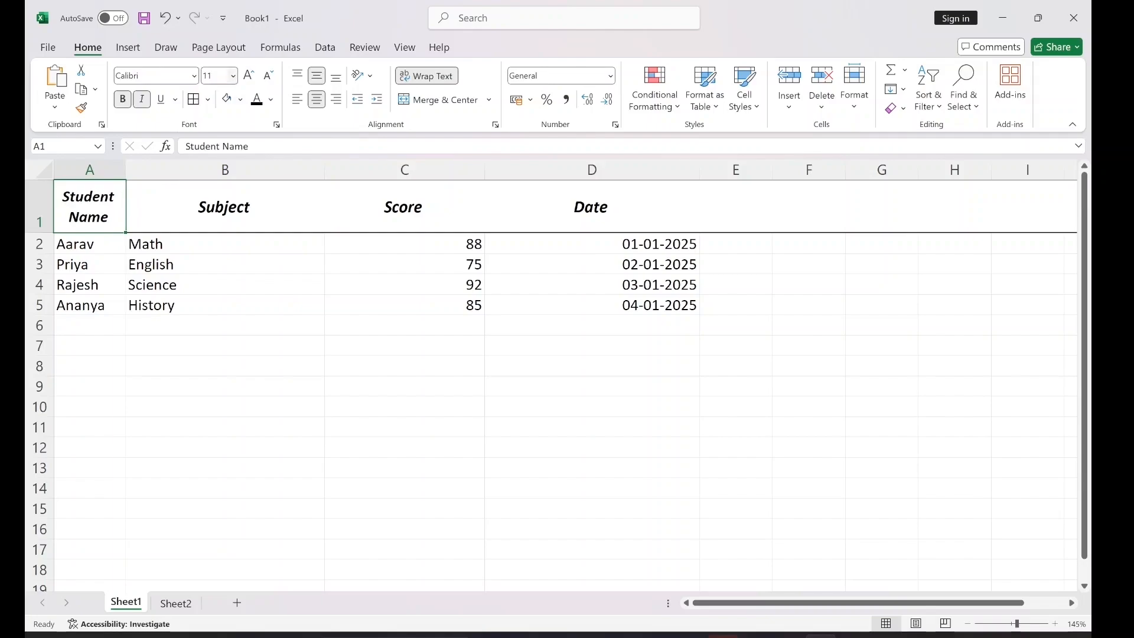
key(Return)
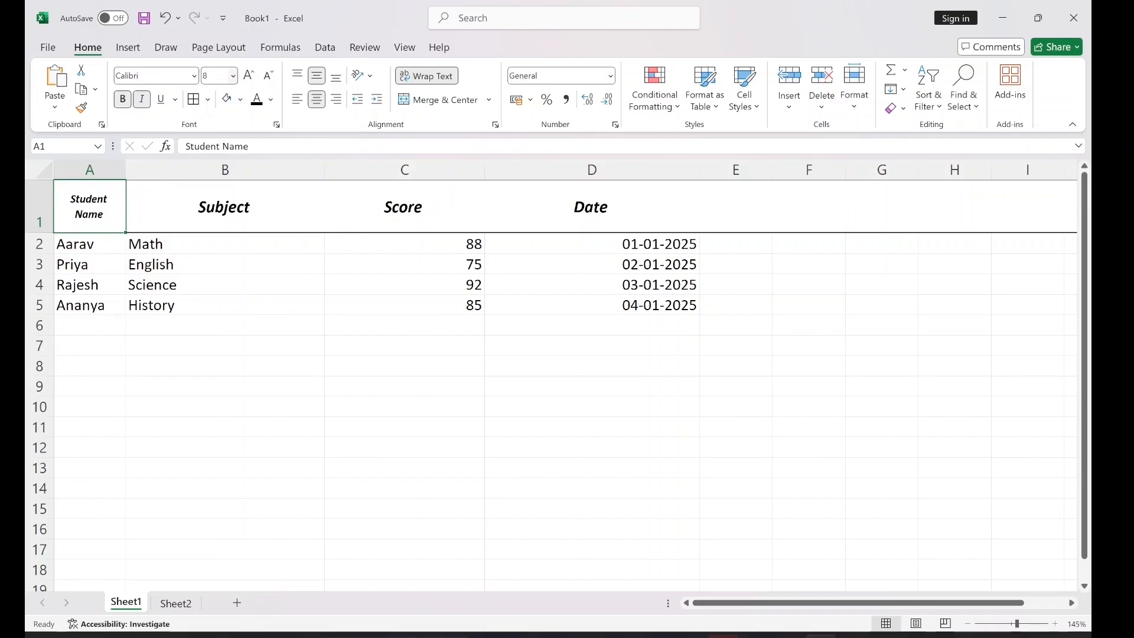
click(207, 192)
click(207, 267)
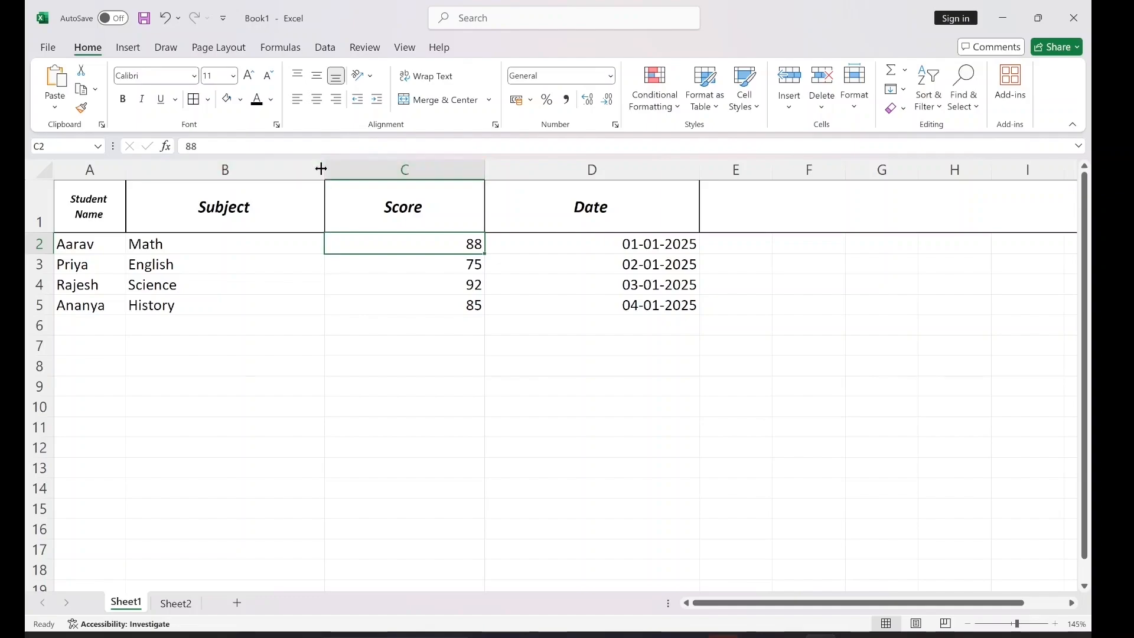
- Insert a blank sheet column between the Subject and Score columns
click(339, 166)
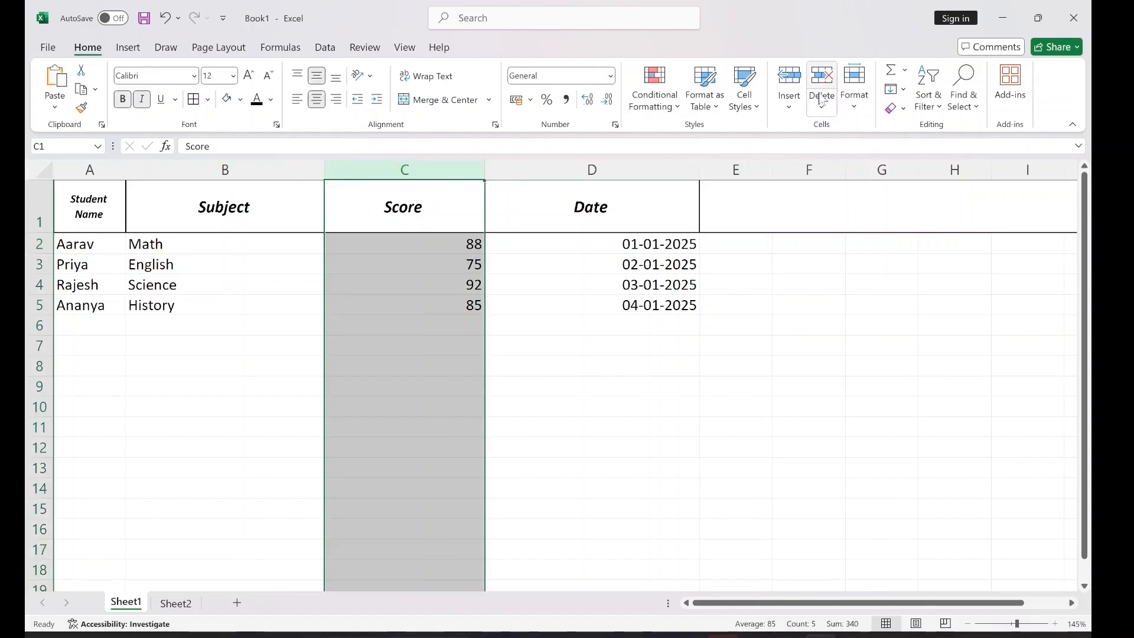
click(790, 107)
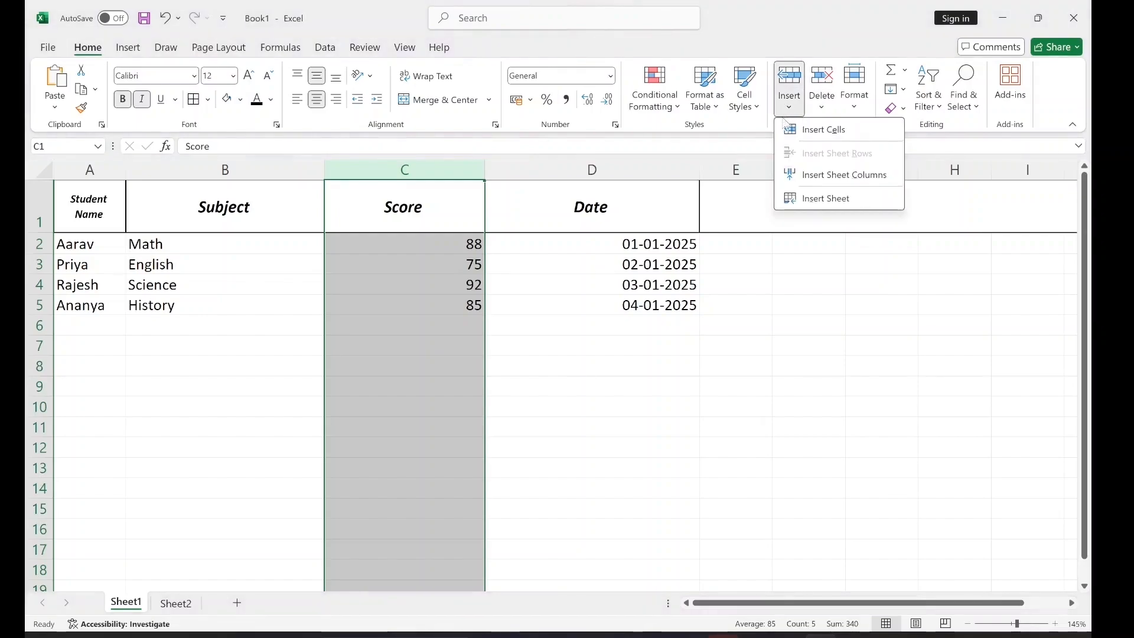
click(835, 176)
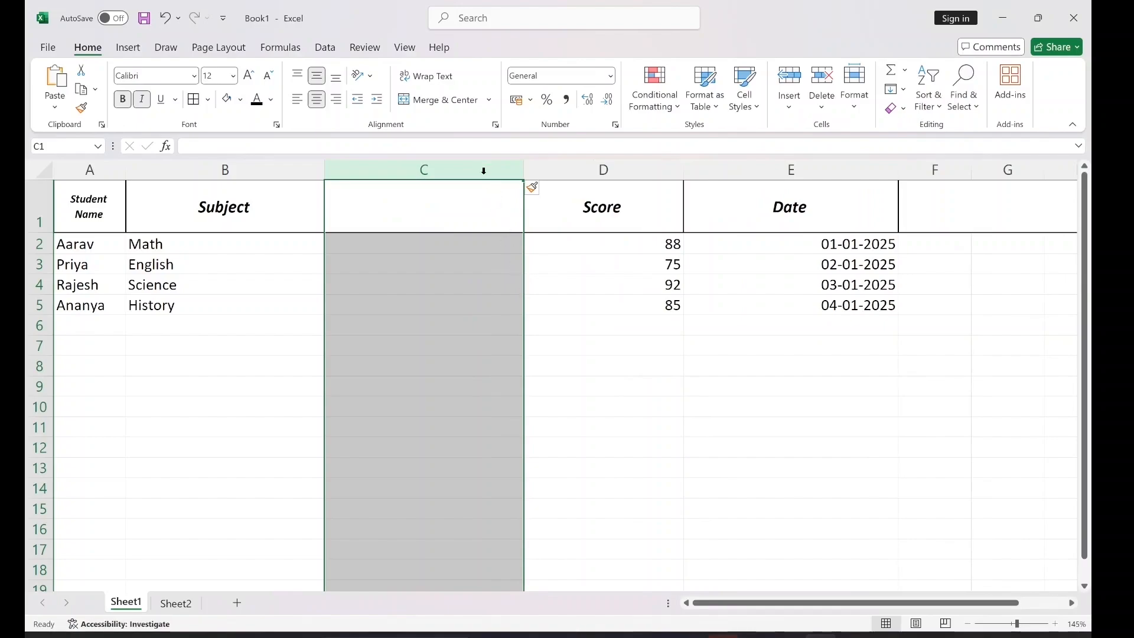
click(470, 219)
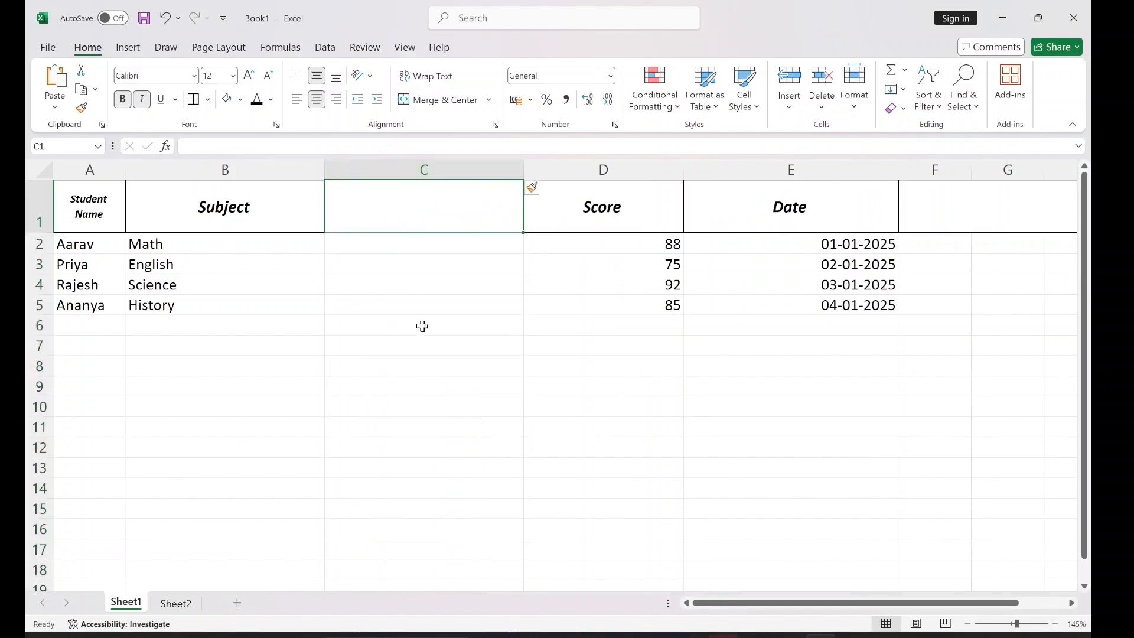
click(430, 307)
click(442, 226)
click(489, 245)
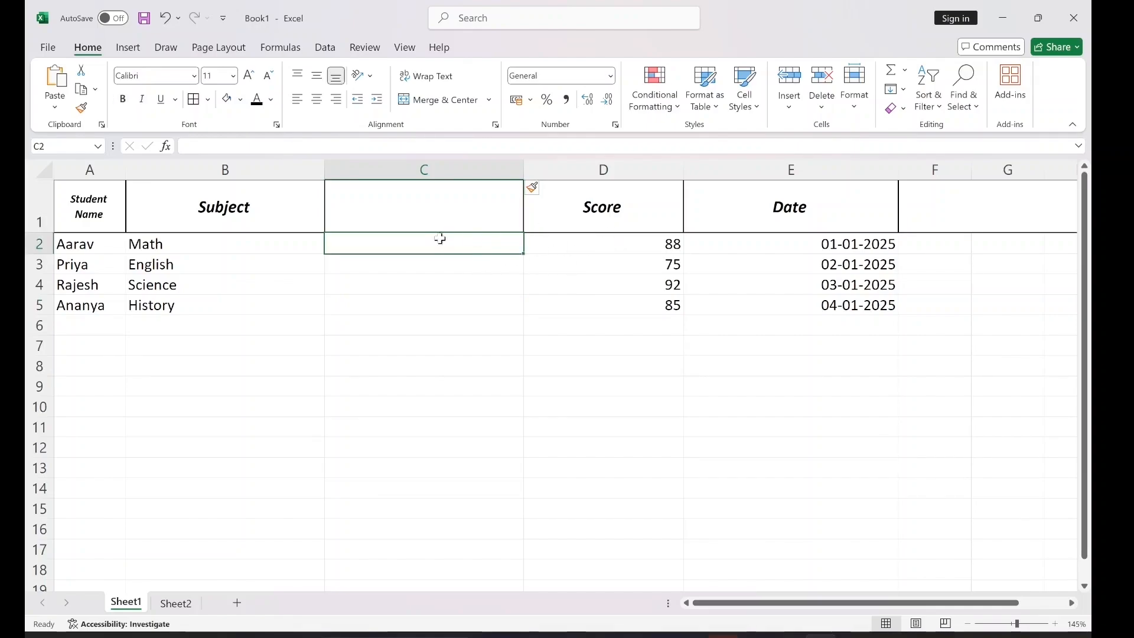
- Insert a blank sheet row between the header row and the first student's row
click(39, 243)
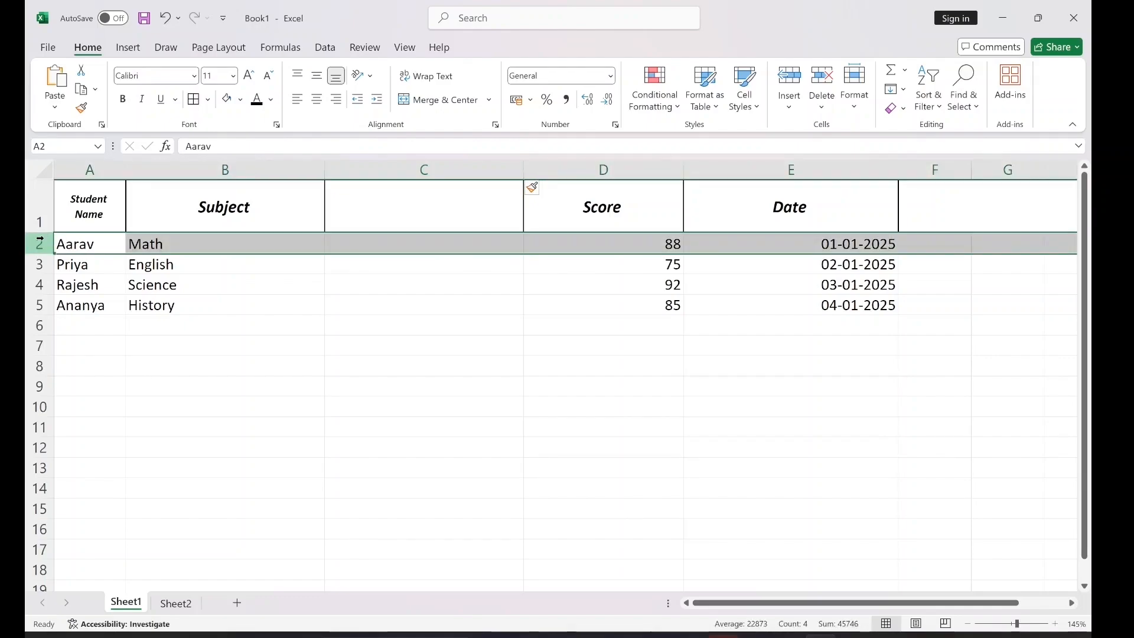
click(40, 224)
click(38, 243)
click(790, 108)
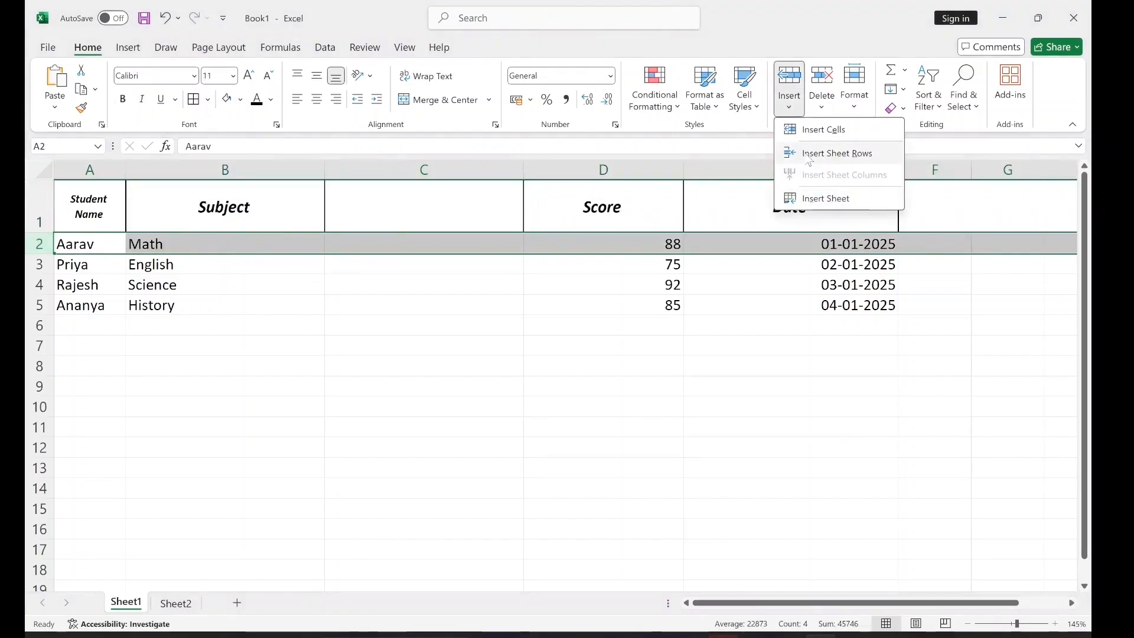
click(809, 155)
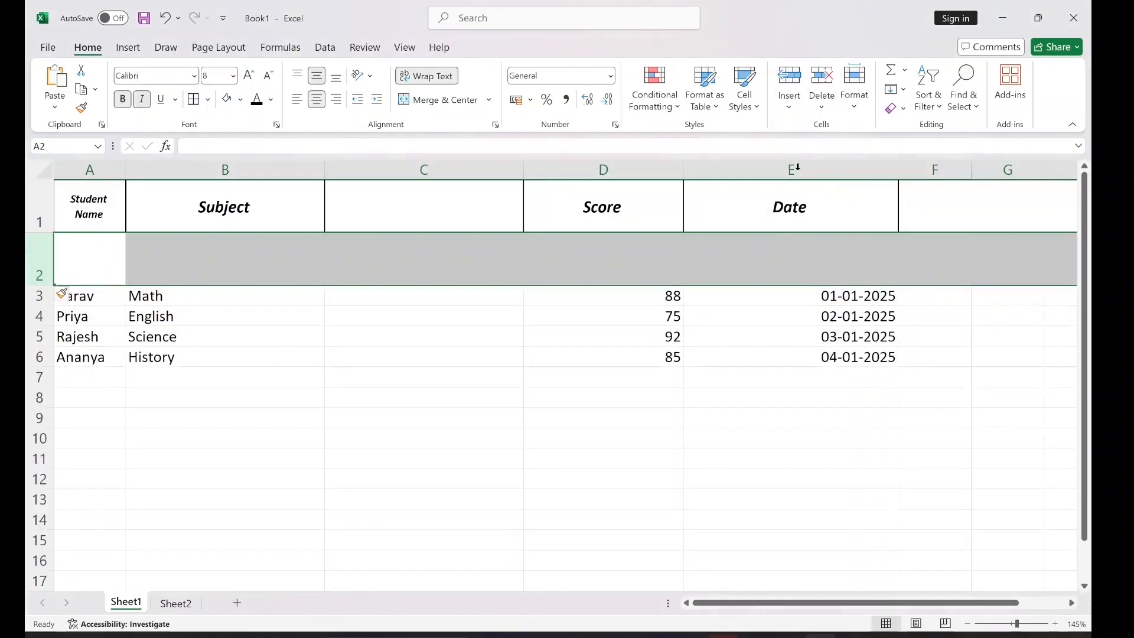
click(369, 280)
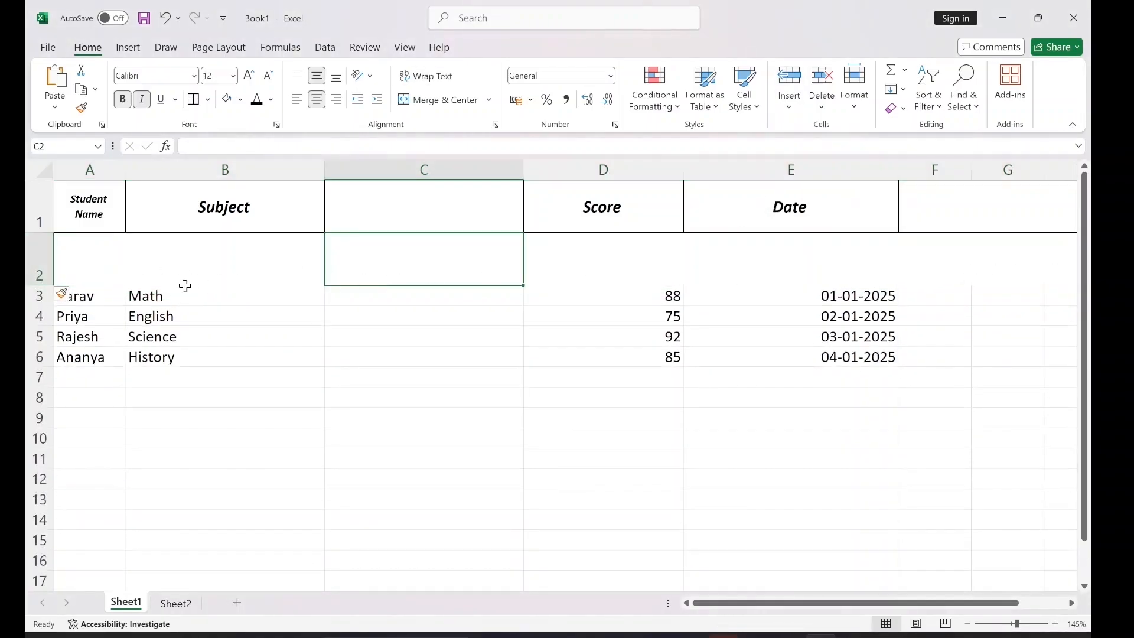
- Enter Grades in C2 and fill C3:C6 with !, A, B+ and c
double_click(438, 254)
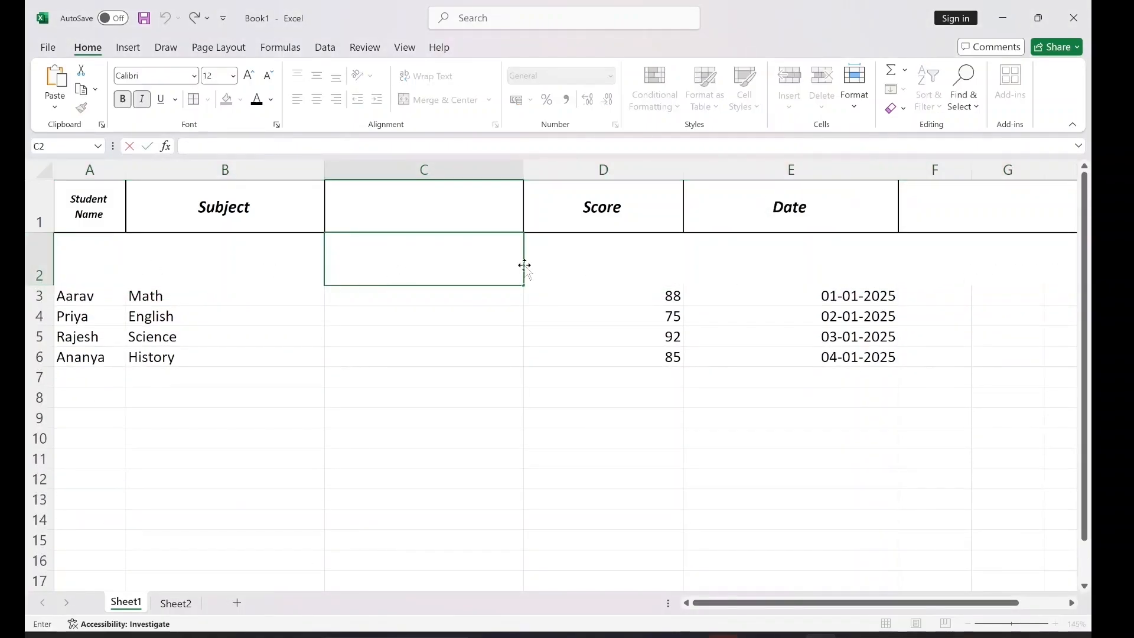
text(Grades)
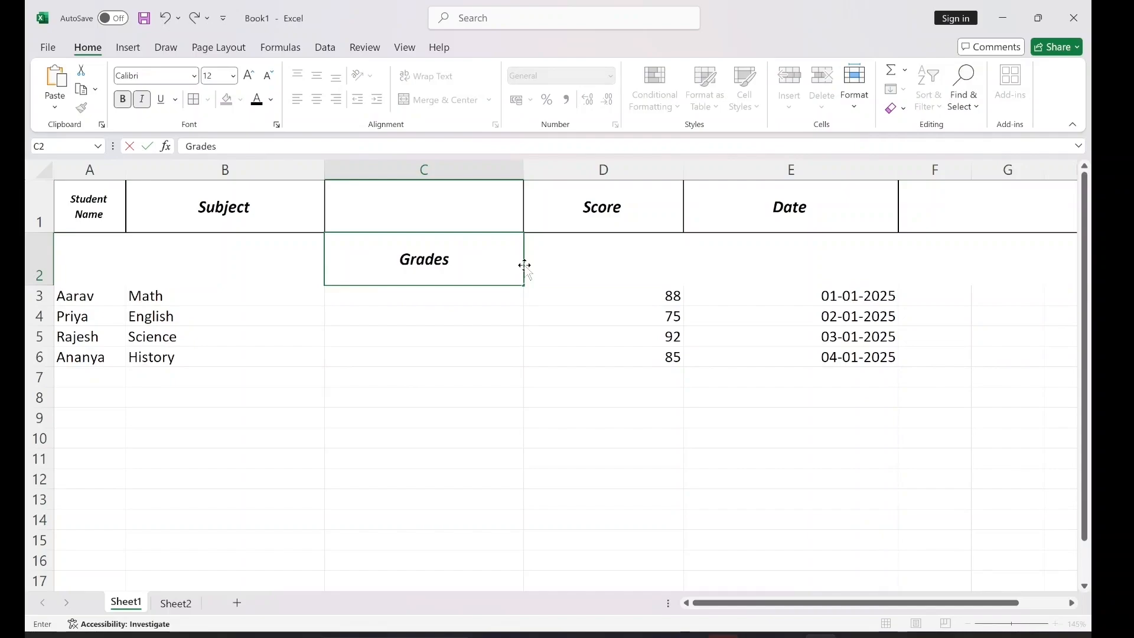
key(Return)
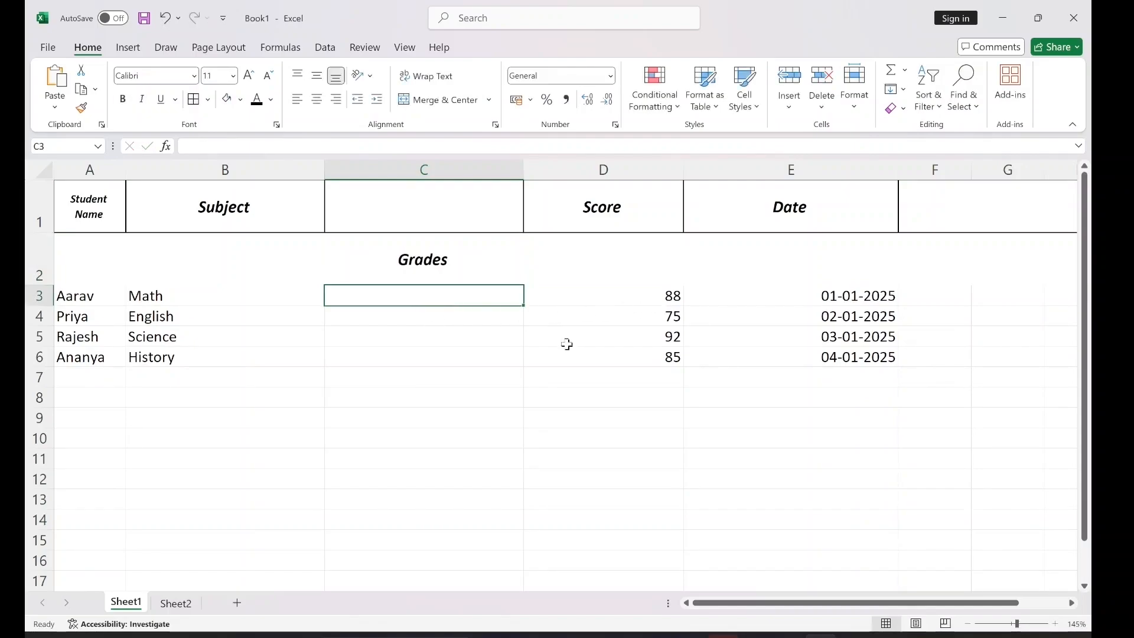
text(!)
key(Return)
text(a)
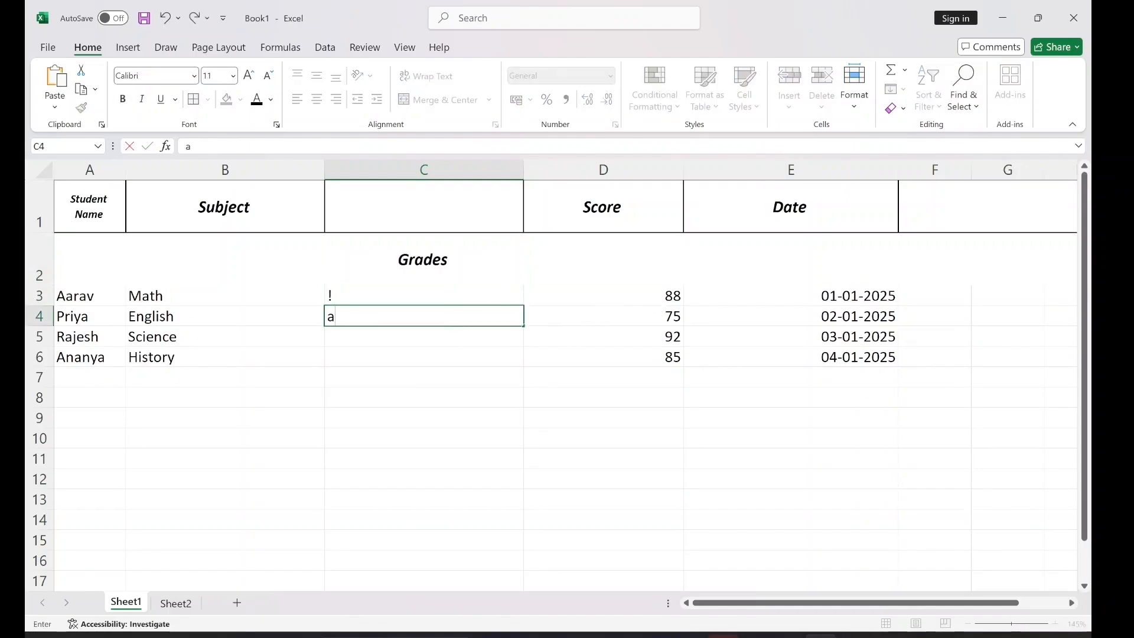
key(Return)
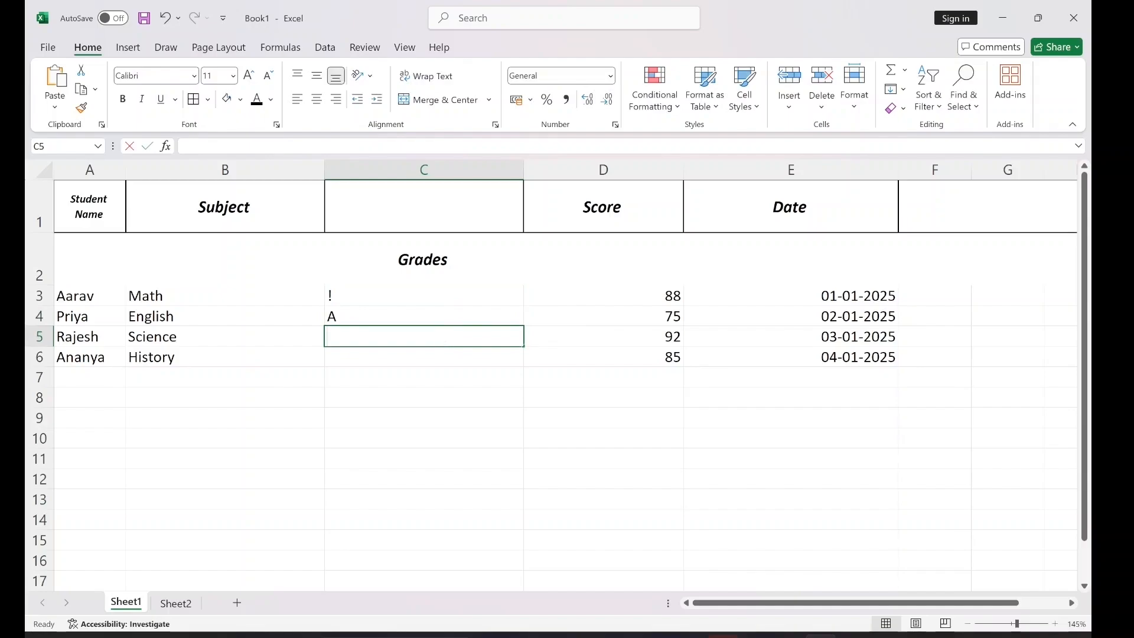
text(B+)
click(433, 358)
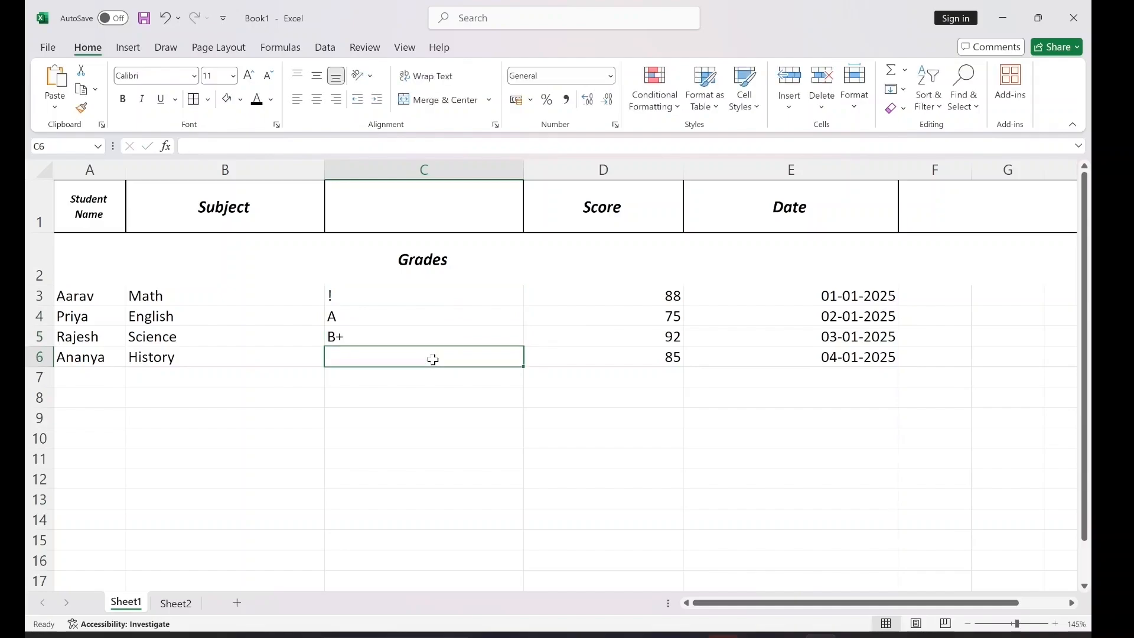
text(c)
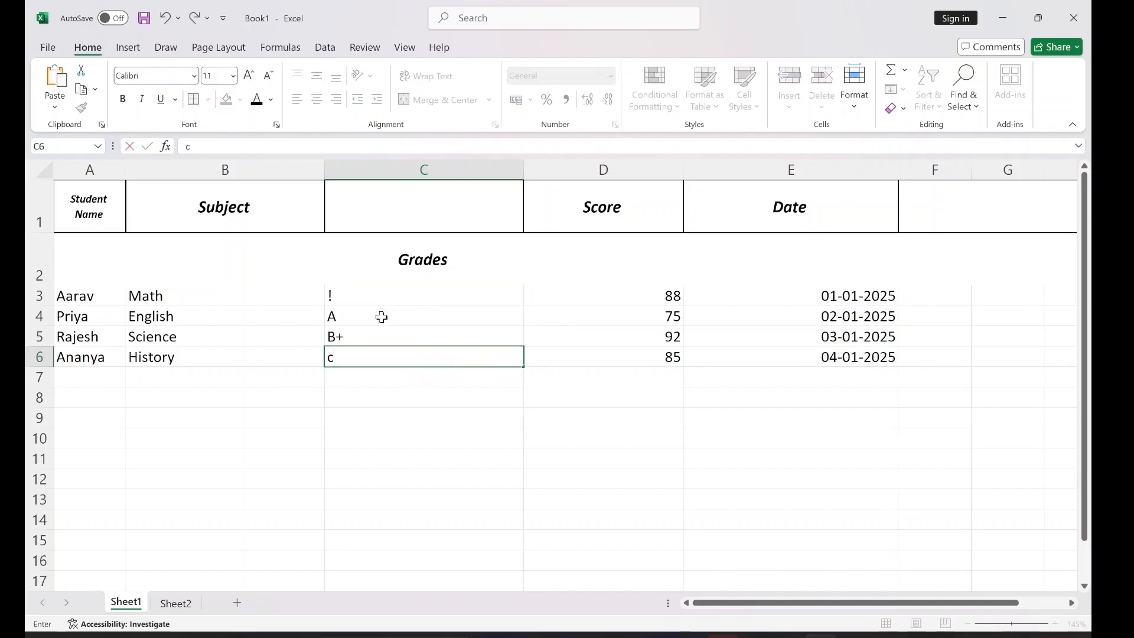
- Change the grade in C3 to A
click(372, 294)
key(F2)
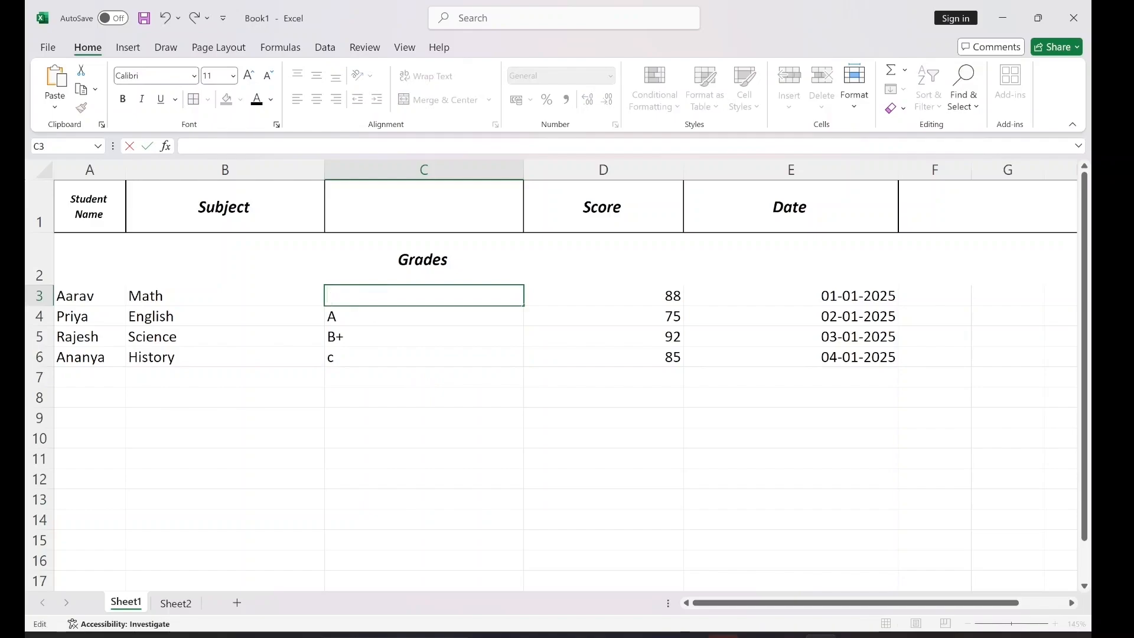
click(461, 444)
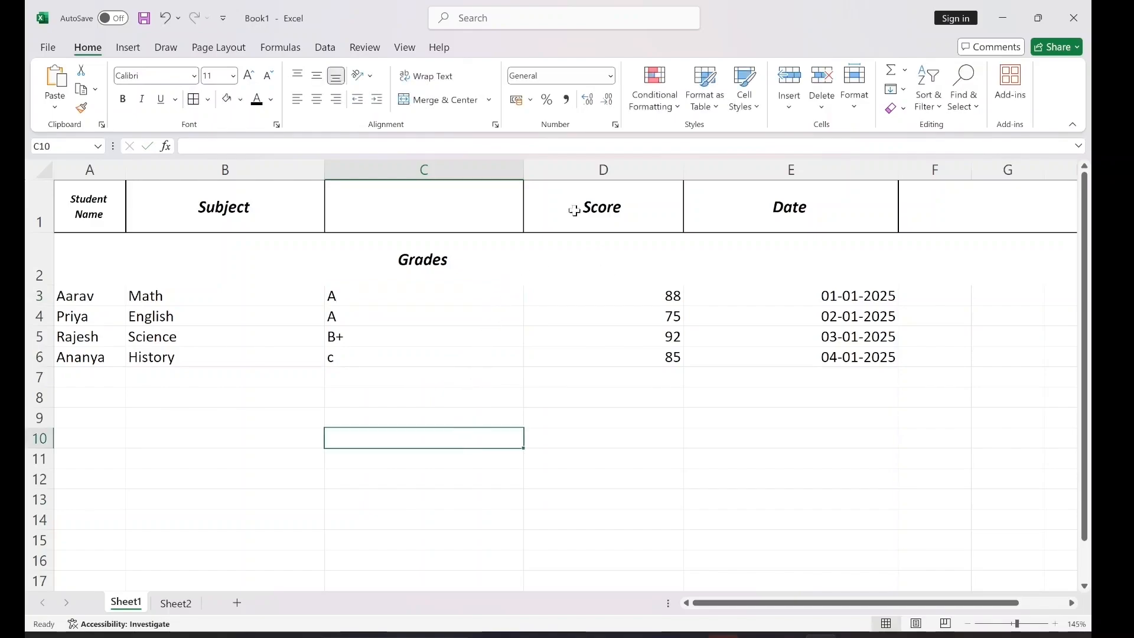
- Enter Marks in D2 as the sub-header beneath Score
drag(574, 210, 496, 213)
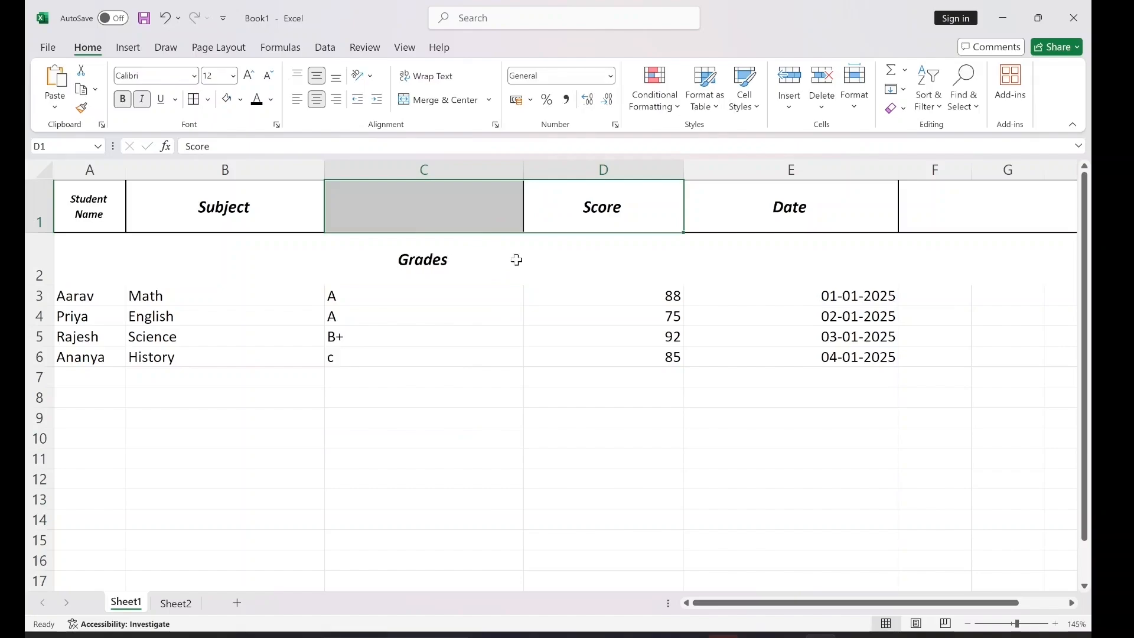
click(610, 256)
text(Marks)
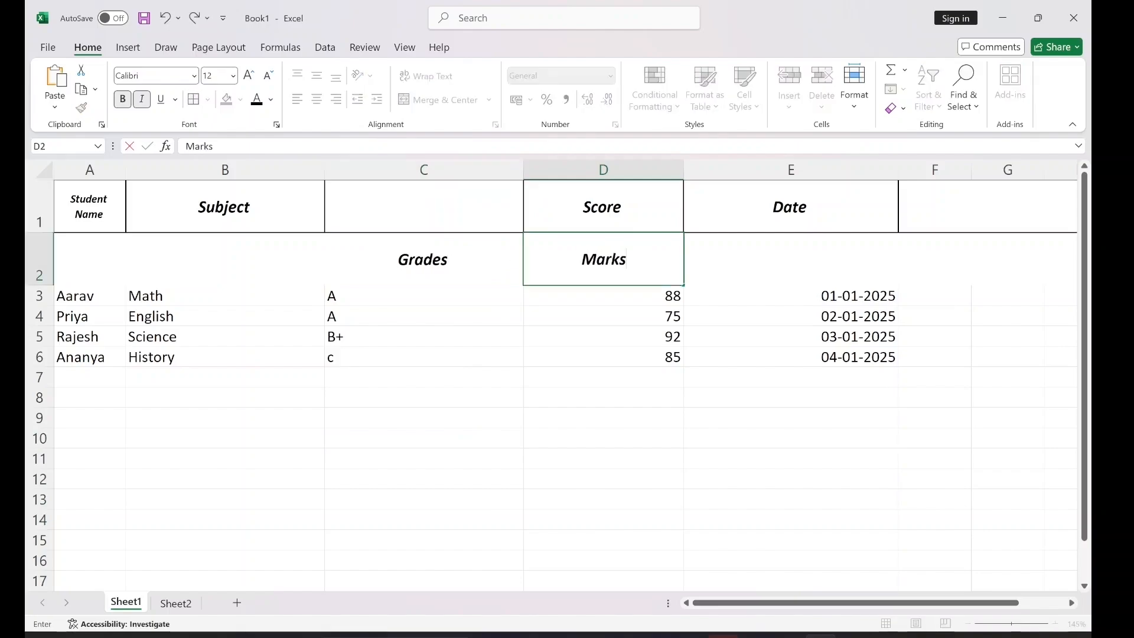
click(675, 336)
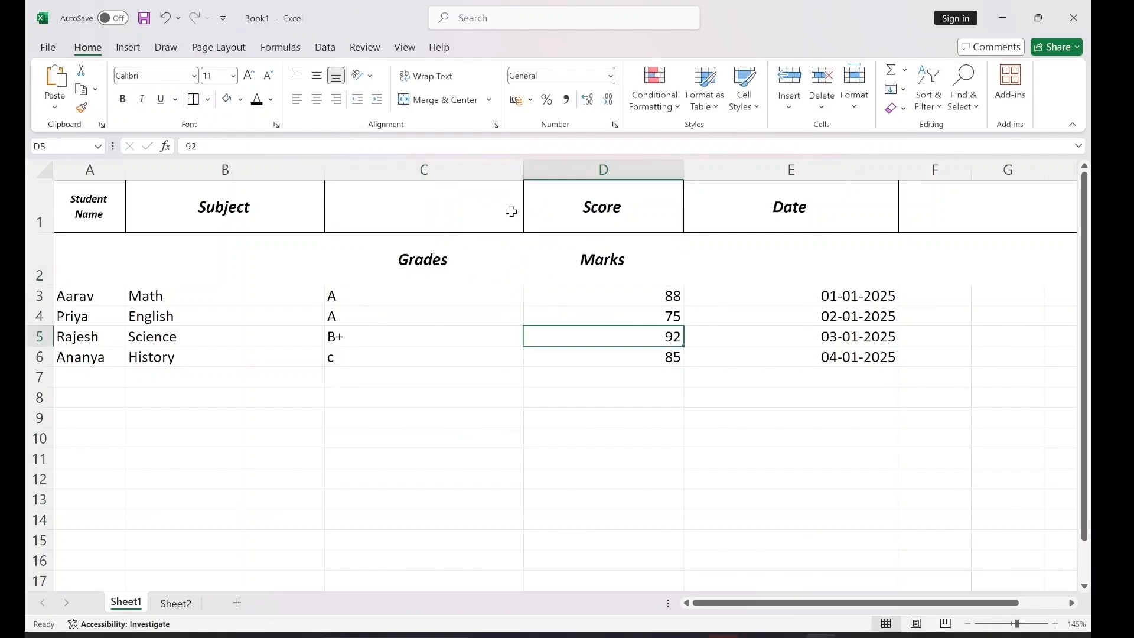
click(491, 321)
- Merge and center C1:D1 so the Score header spans the Grades and Marks columns
drag(473, 220, 542, 212)
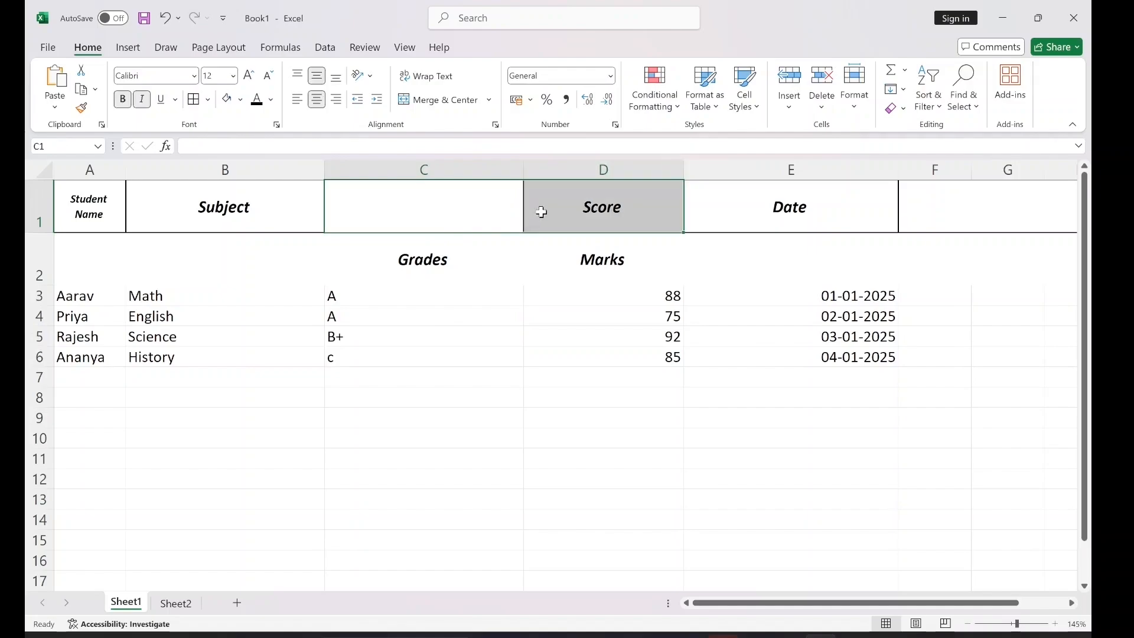
click(480, 298)
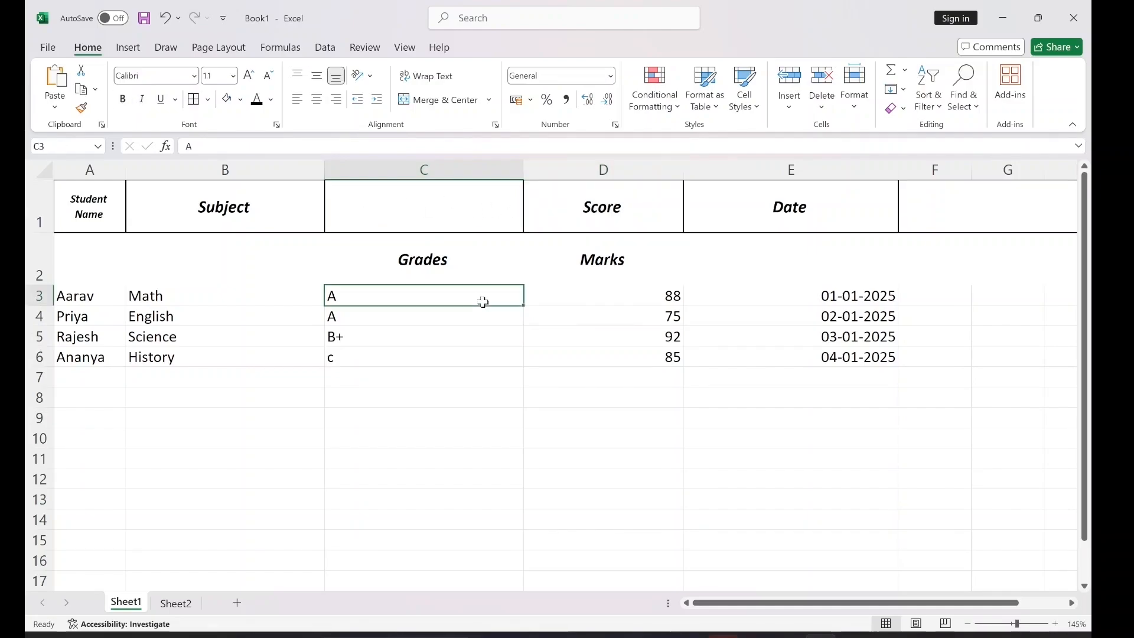
drag(473, 207, 571, 207)
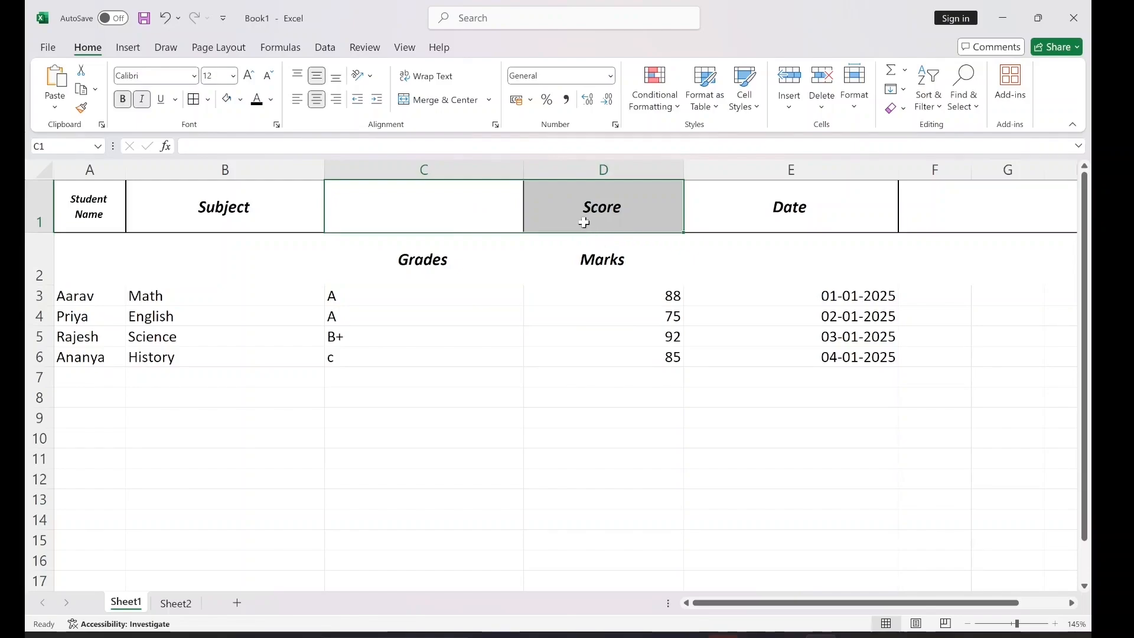
click(436, 105)
click(492, 292)
click(472, 208)
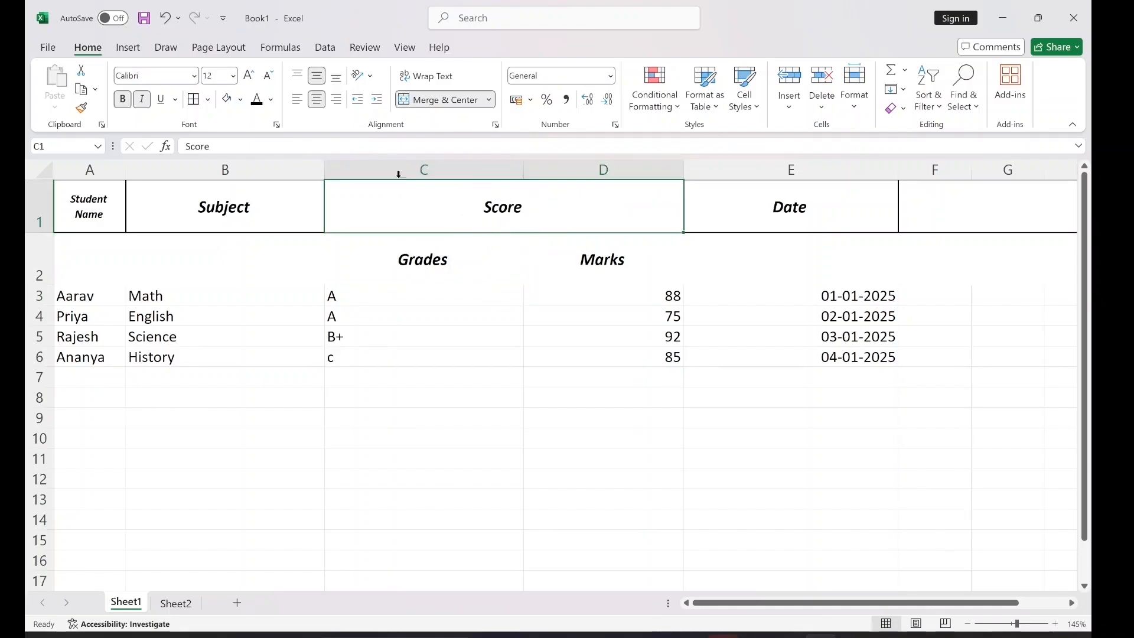
- Merge and center the Subject, Student Name and Date headers across rows 1 and 2 of their columns
click(446, 261)
click(280, 251)
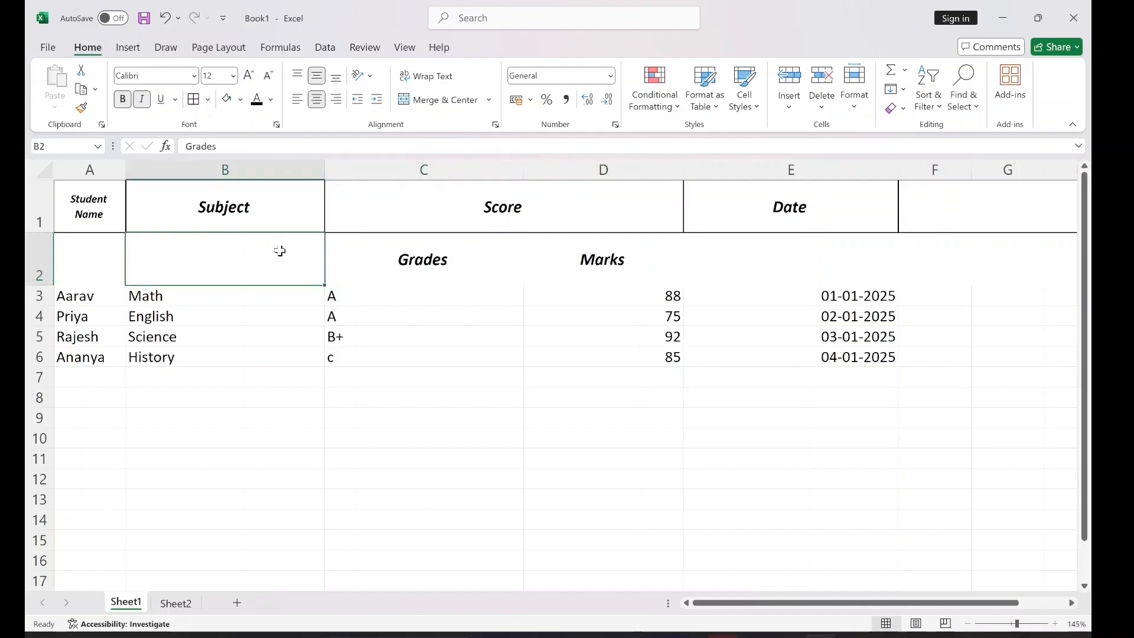
drag(259, 222, 255, 251)
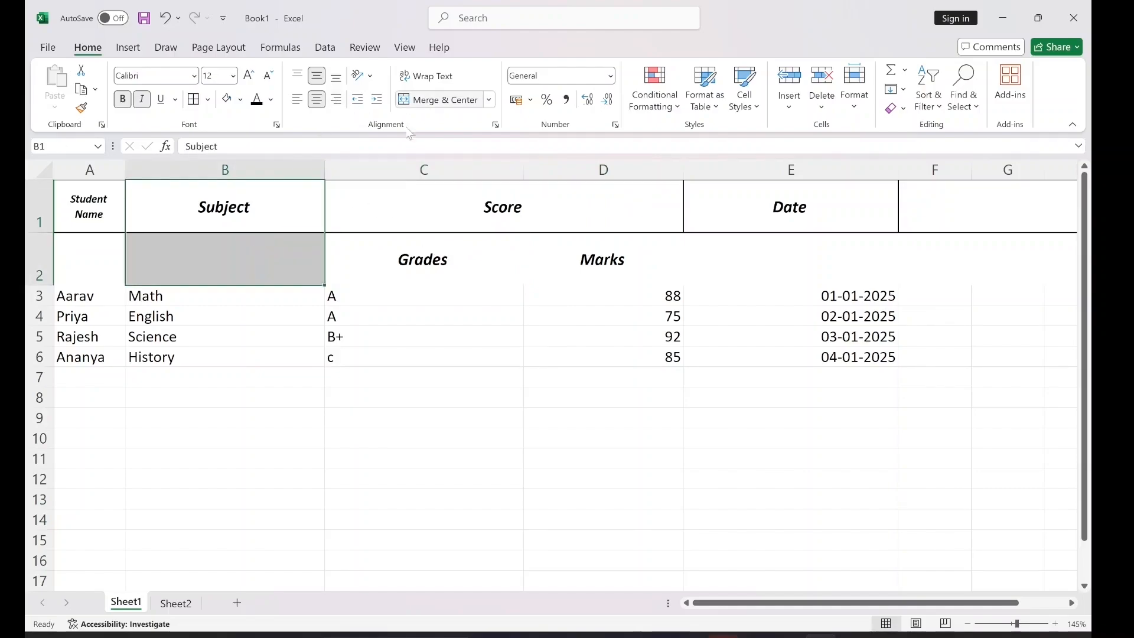
click(445, 99)
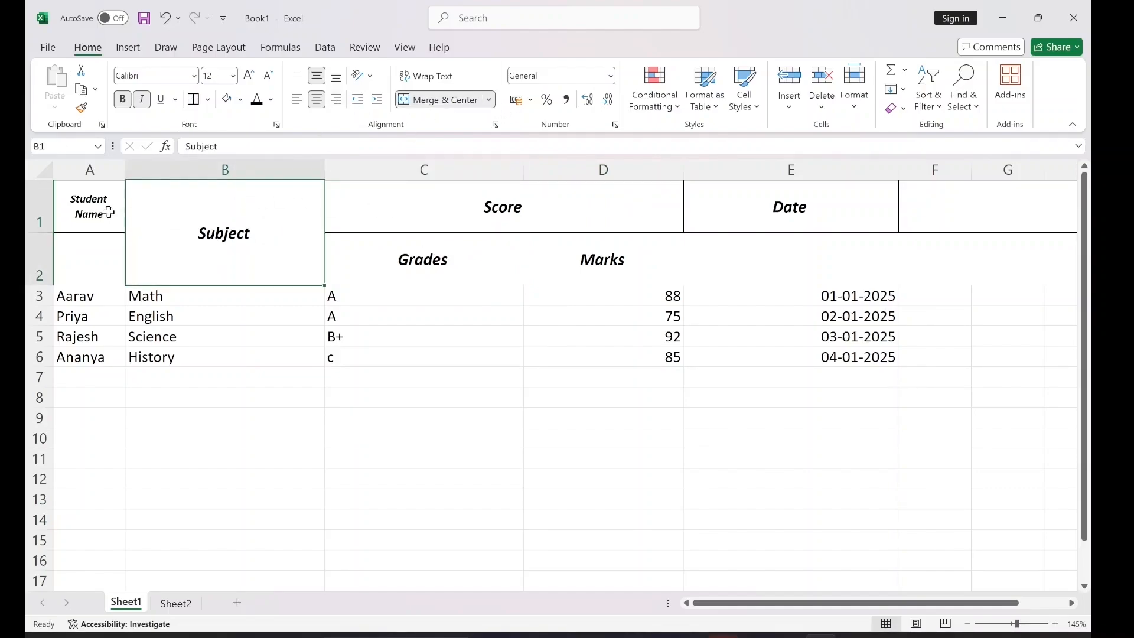
drag(108, 212, 94, 259)
click(445, 99)
drag(749, 223, 790, 242)
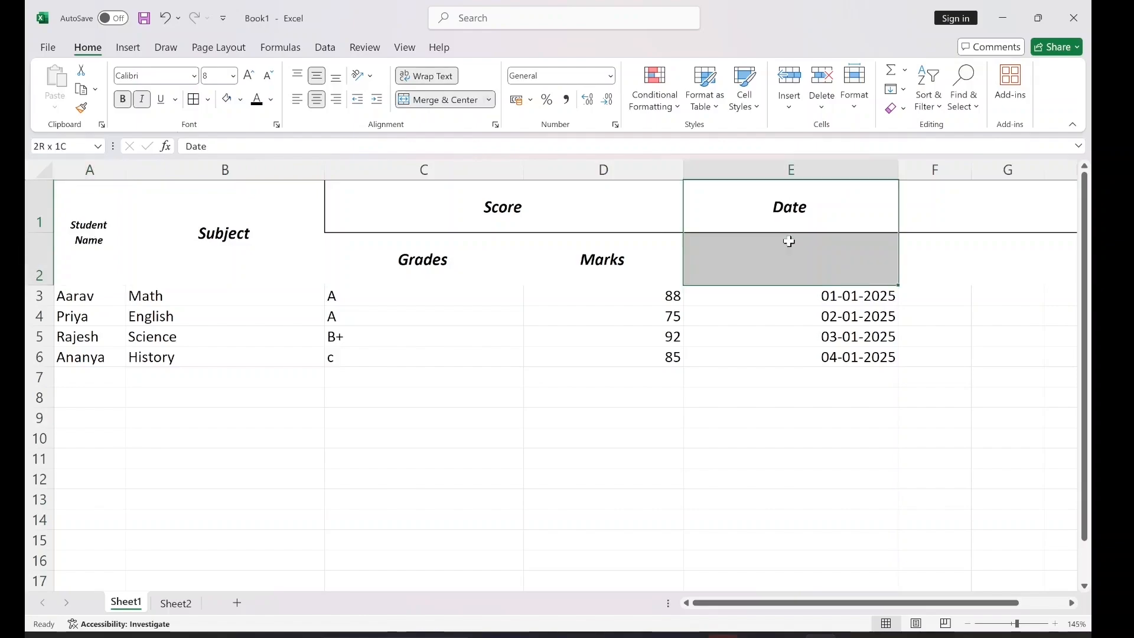
click(444, 99)
click(368, 221)
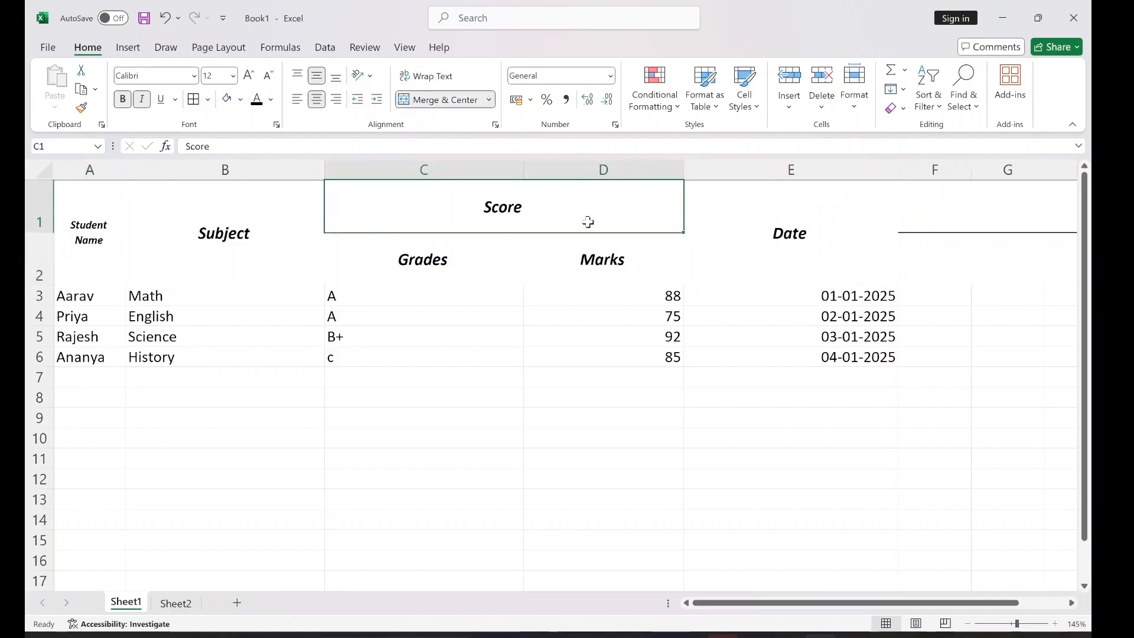
click(945, 232)
click(514, 292)
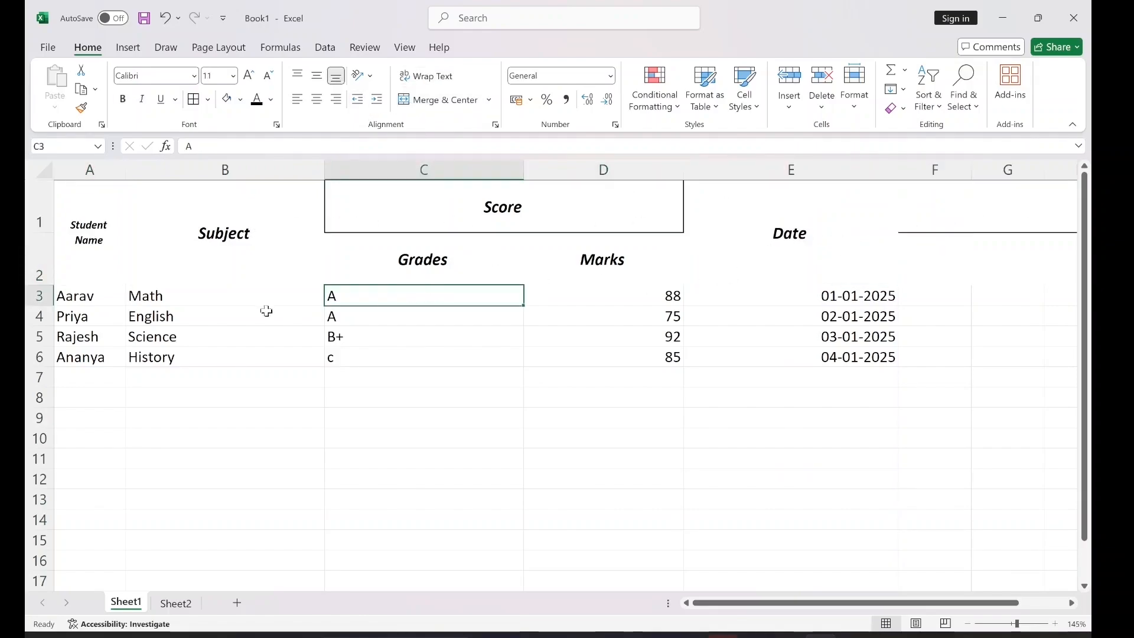
click(295, 280)
click(392, 373)
click(327, 253)
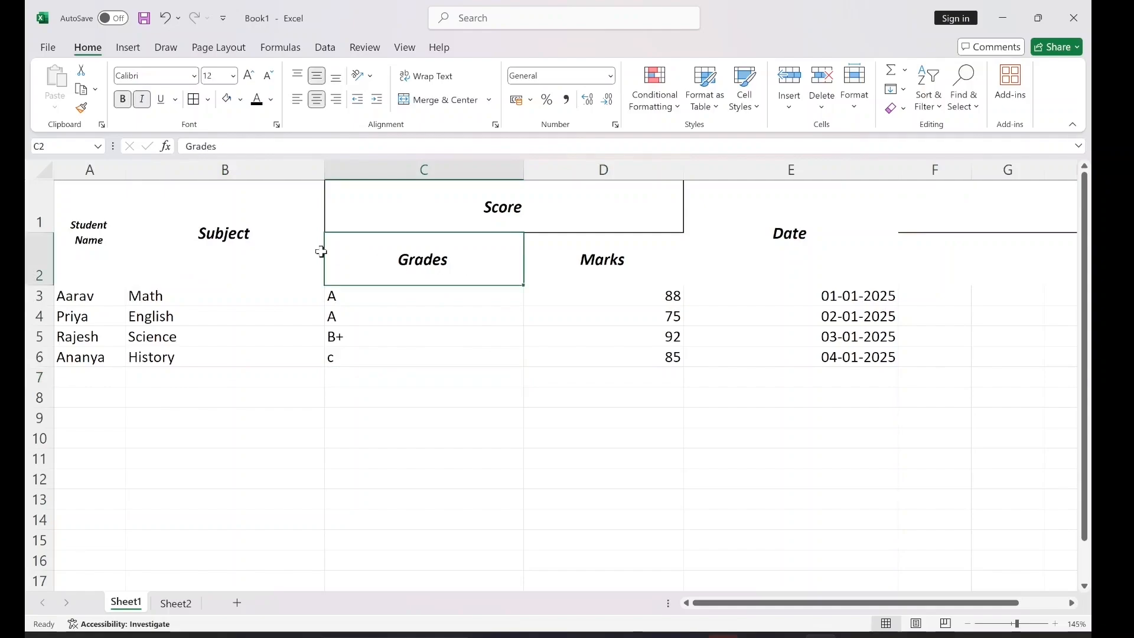
- Reduce the heights of header rows 1 and 2 to make the header block more compact
click(236, 251)
drag(41, 286, 50, 236)
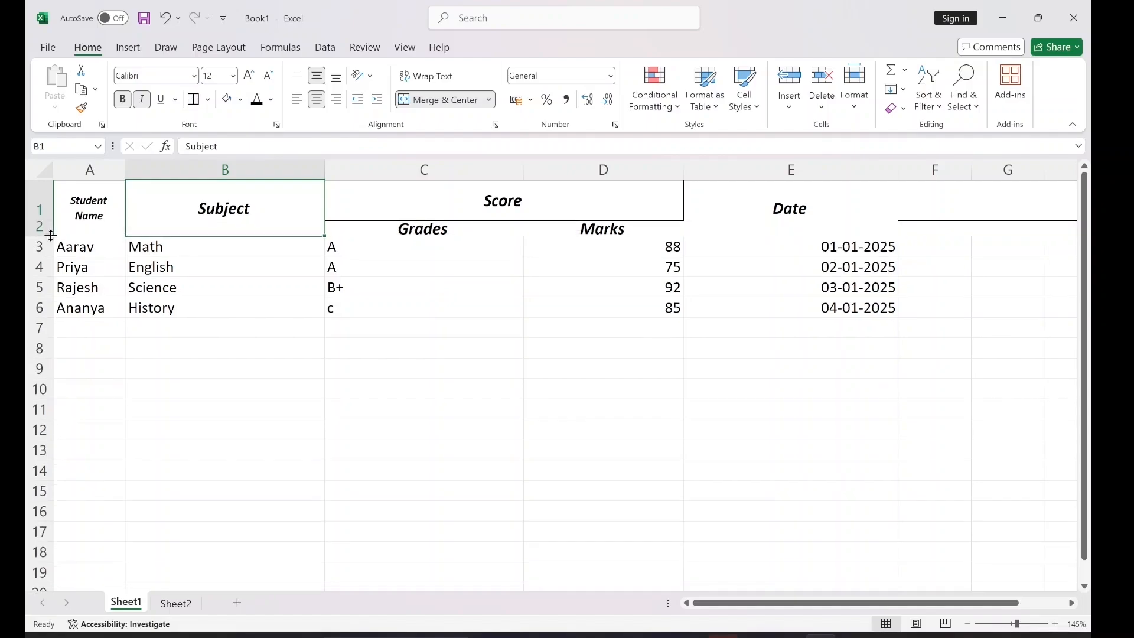
click(486, 216)
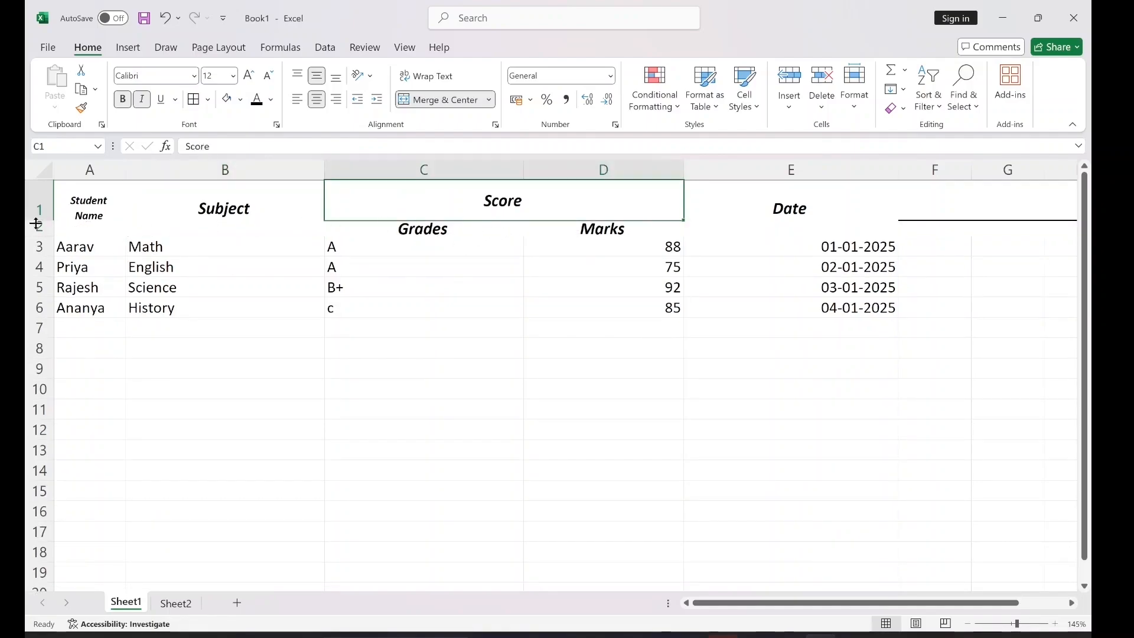
drag(36, 223, 35, 210)
click(190, 294)
click(798, 319)
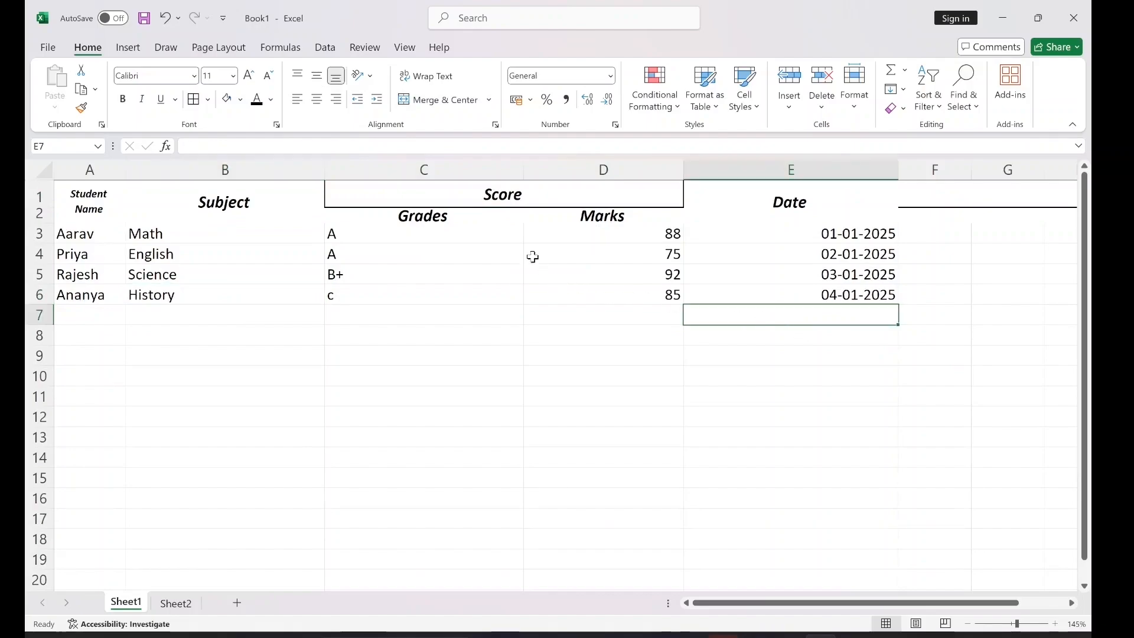
- Delete the last student's entire record in row 6, the History entry
drag(445, 219, 544, 228)
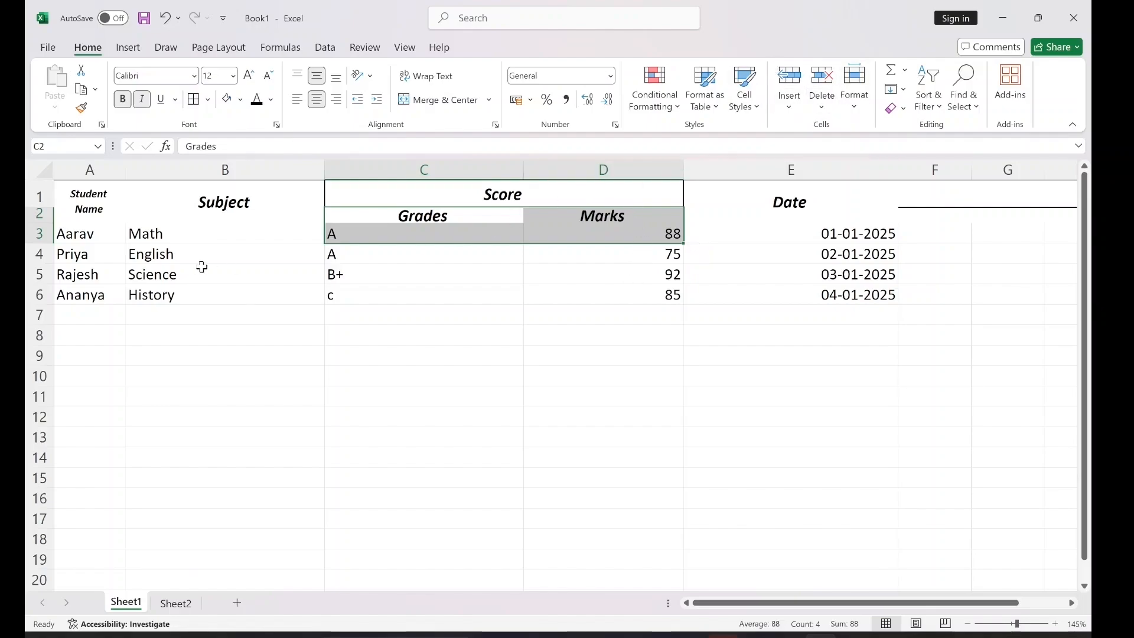
click(37, 294)
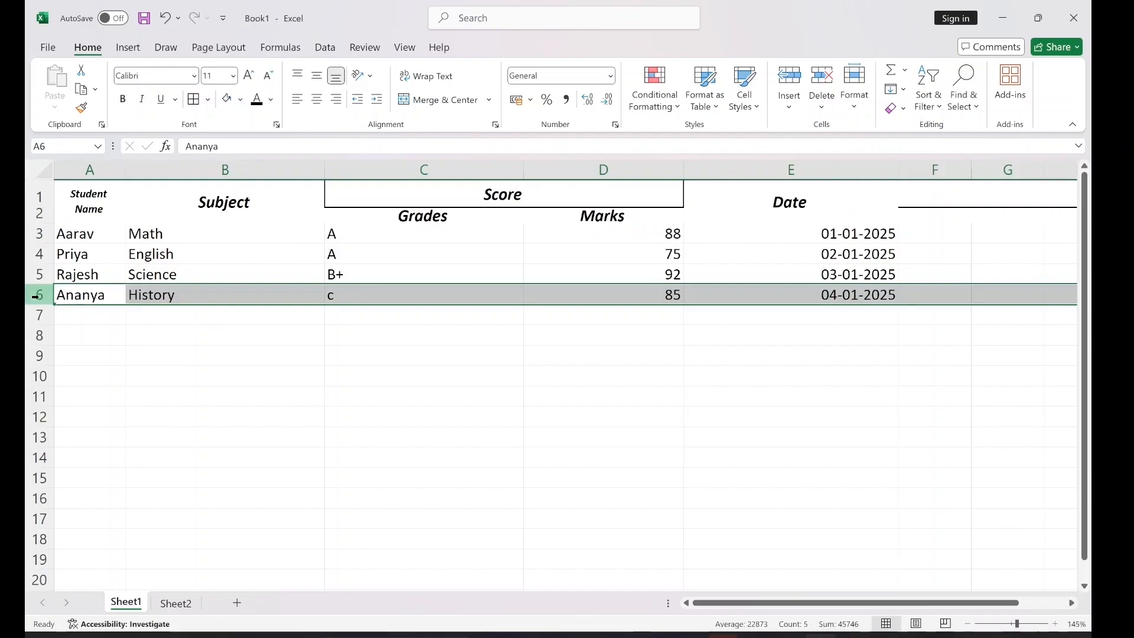
right_click(35, 296)
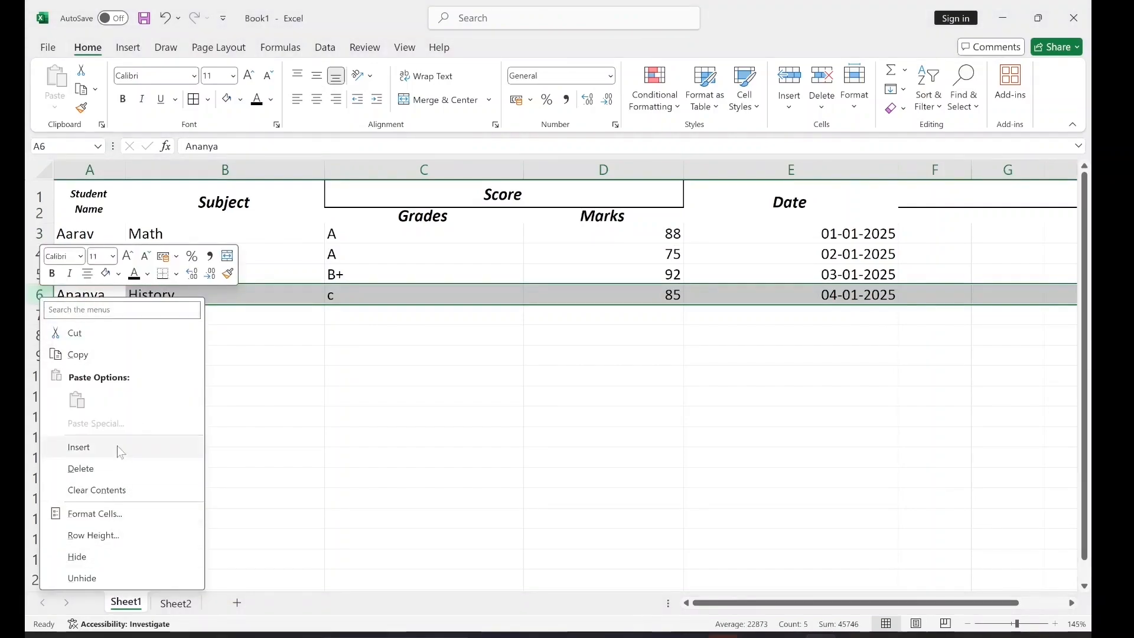
click(408, 316)
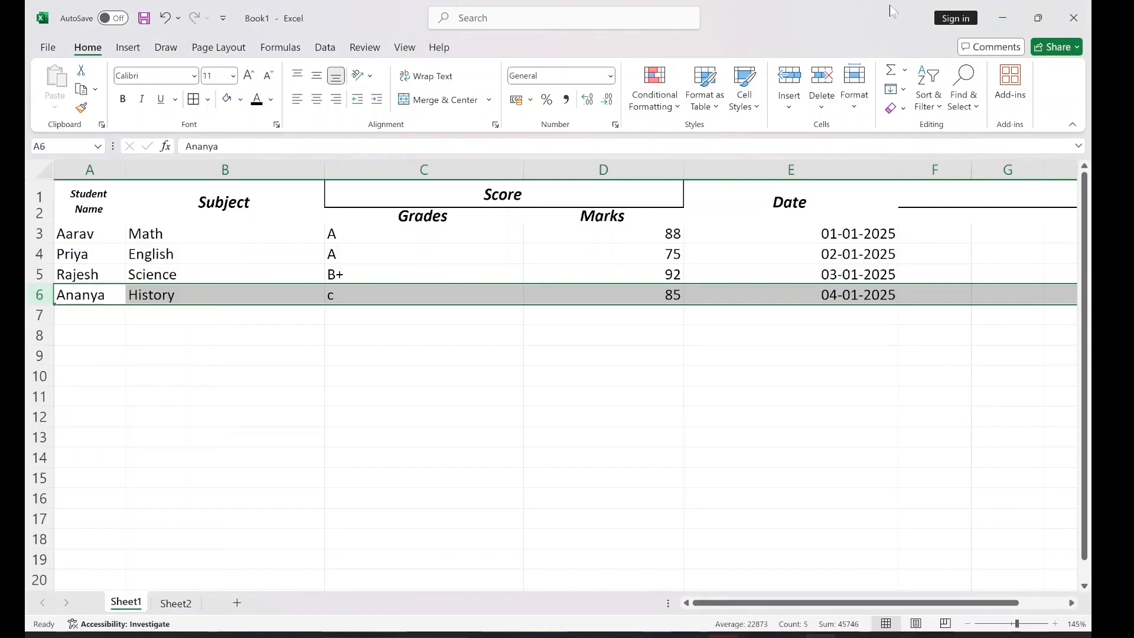
click(821, 95)
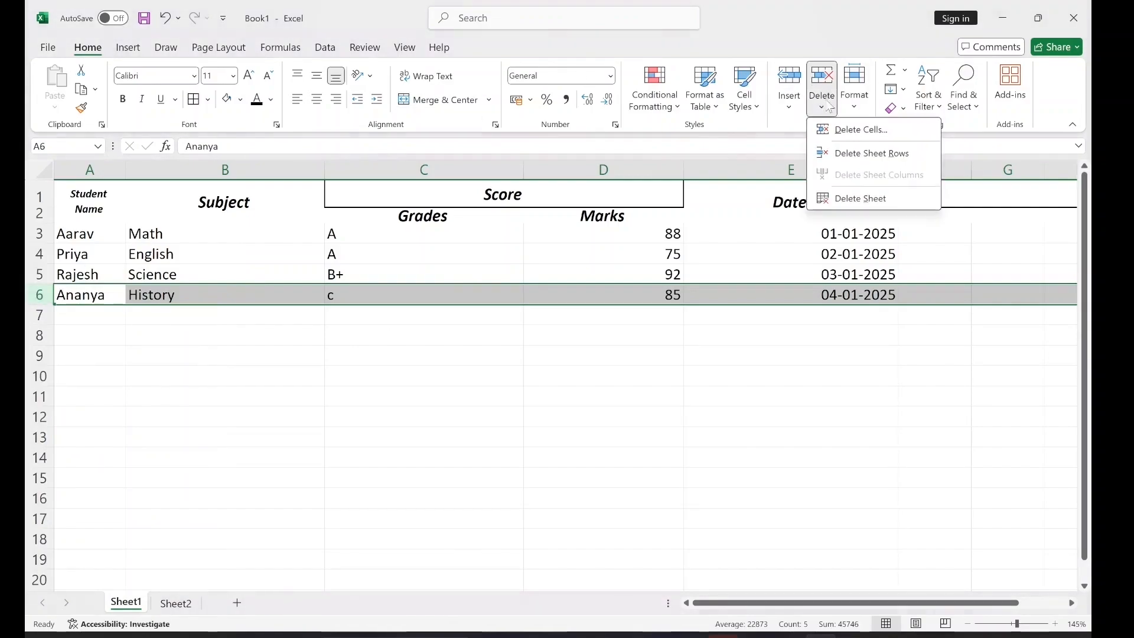
click(829, 132)
click(411, 397)
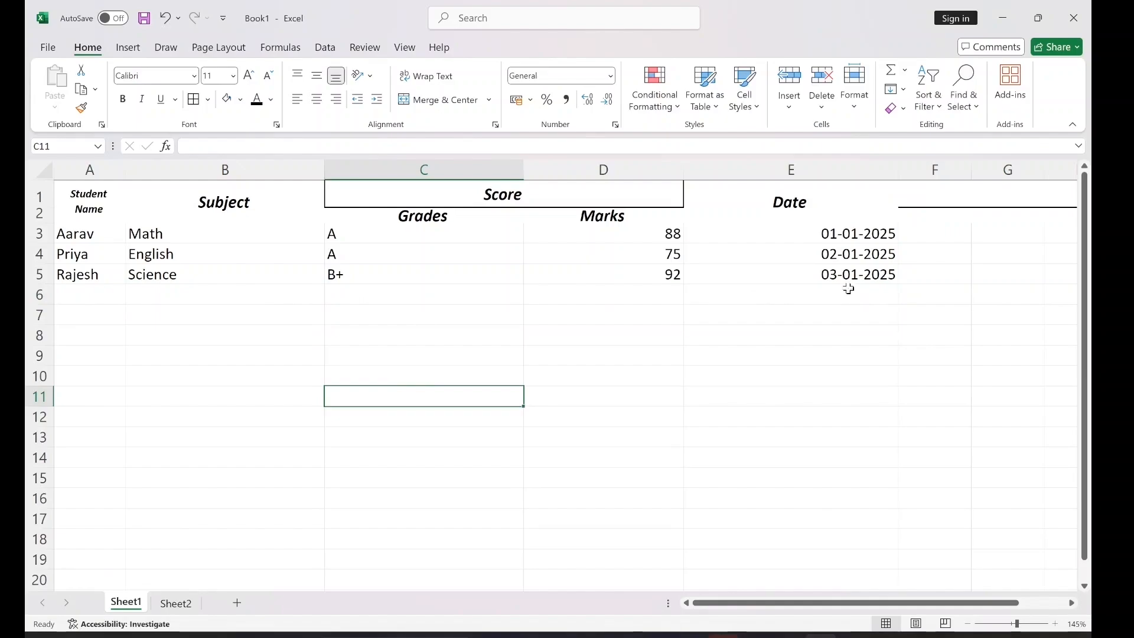
click(42, 296)
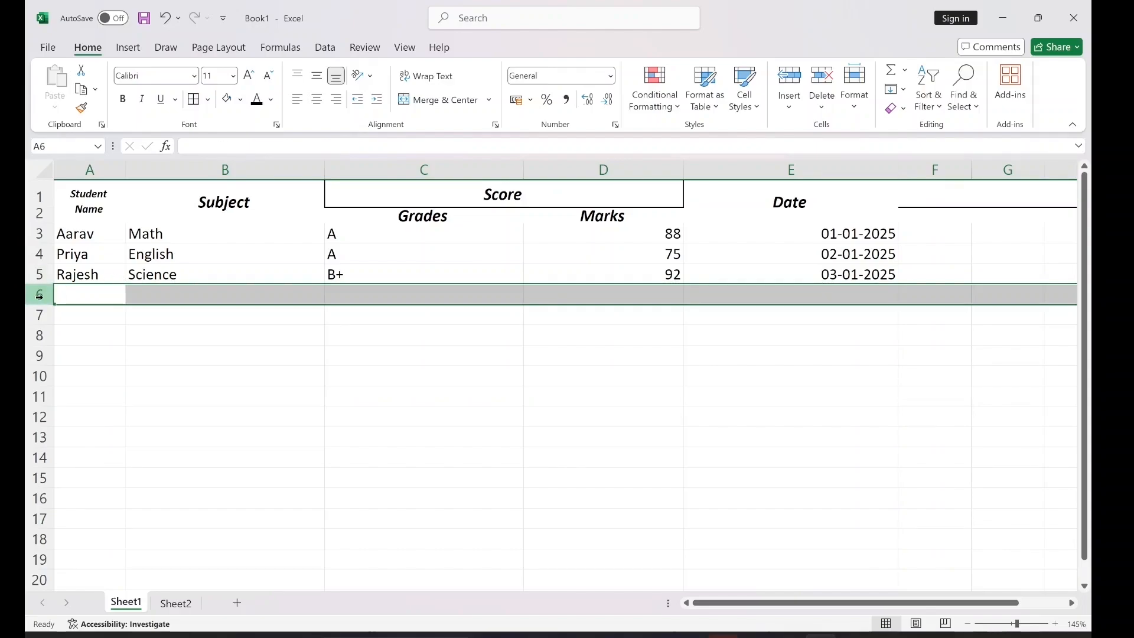
click(77, 294)
drag(118, 304, 873, 264)
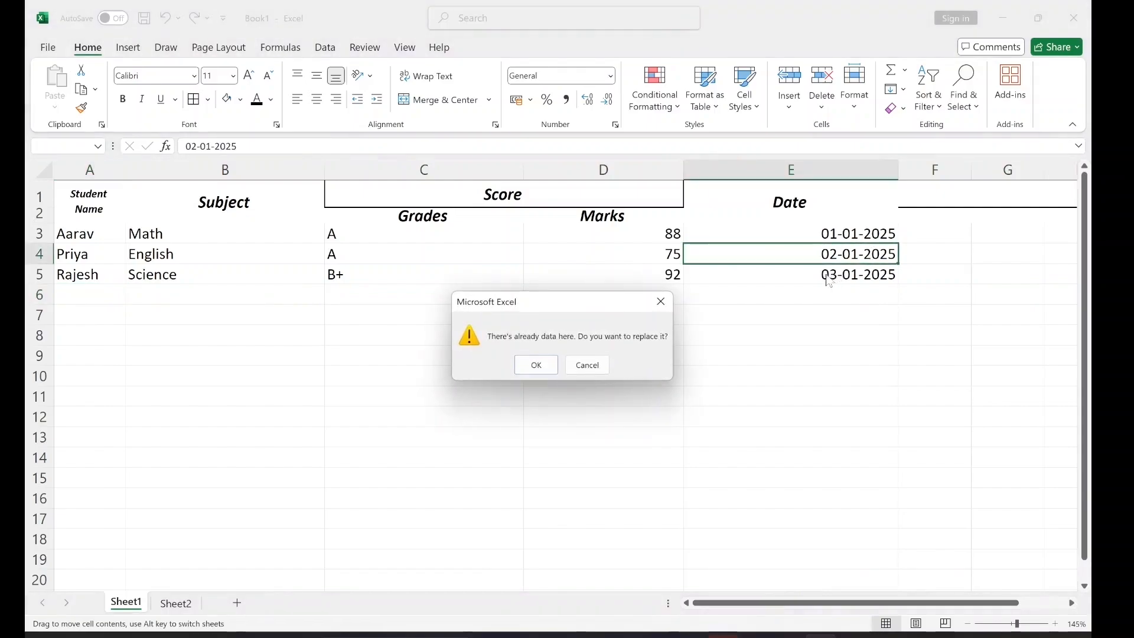
click(590, 363)
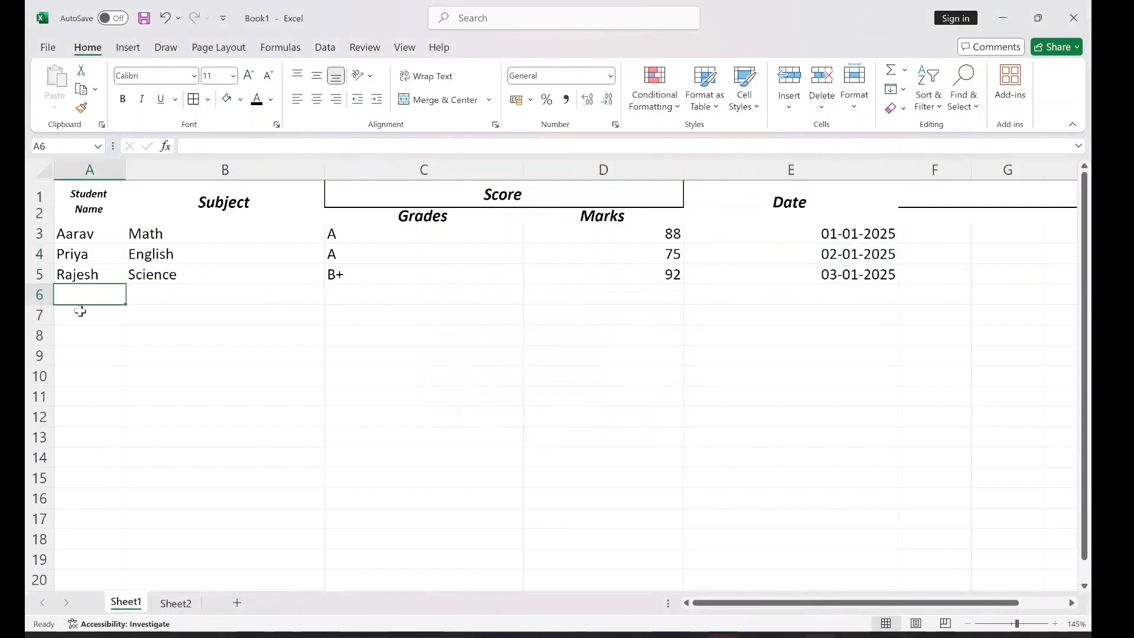
click(35, 295)
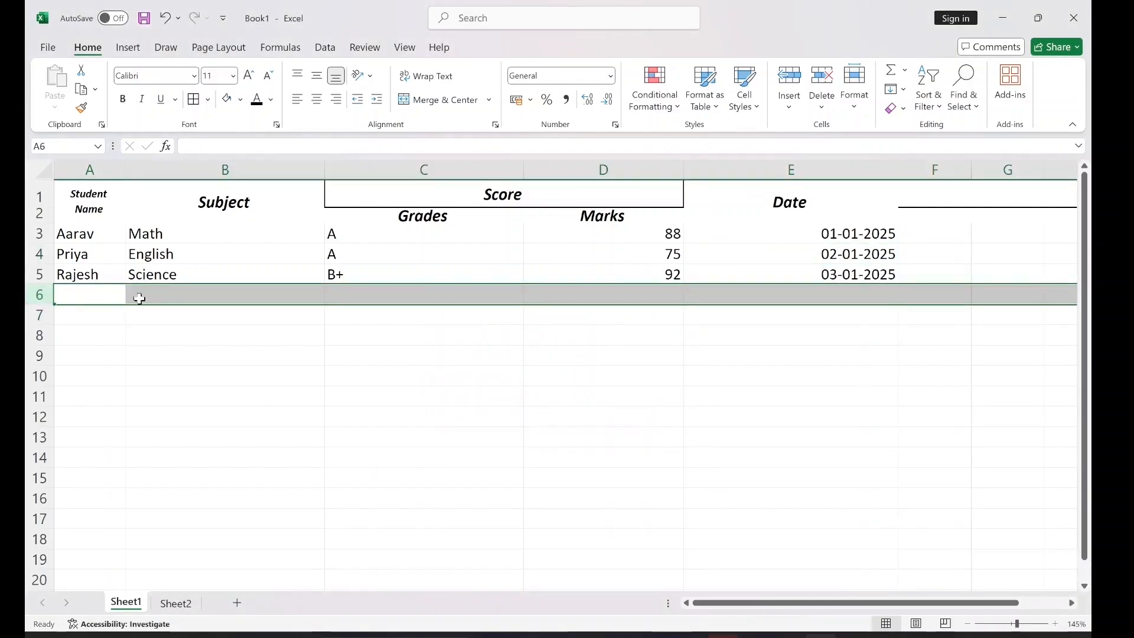
drag(214, 303, 27, 288)
click(420, 358)
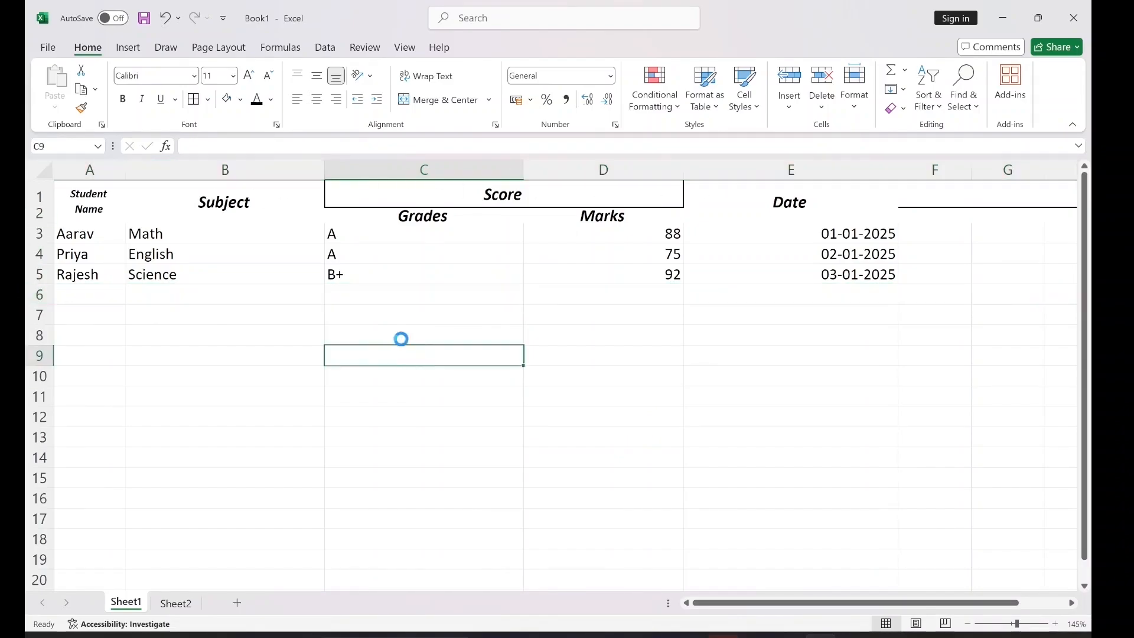
- Switch to Sheet2 and paste the original student score table starting at A1
scroll(401, 339, down, 1)
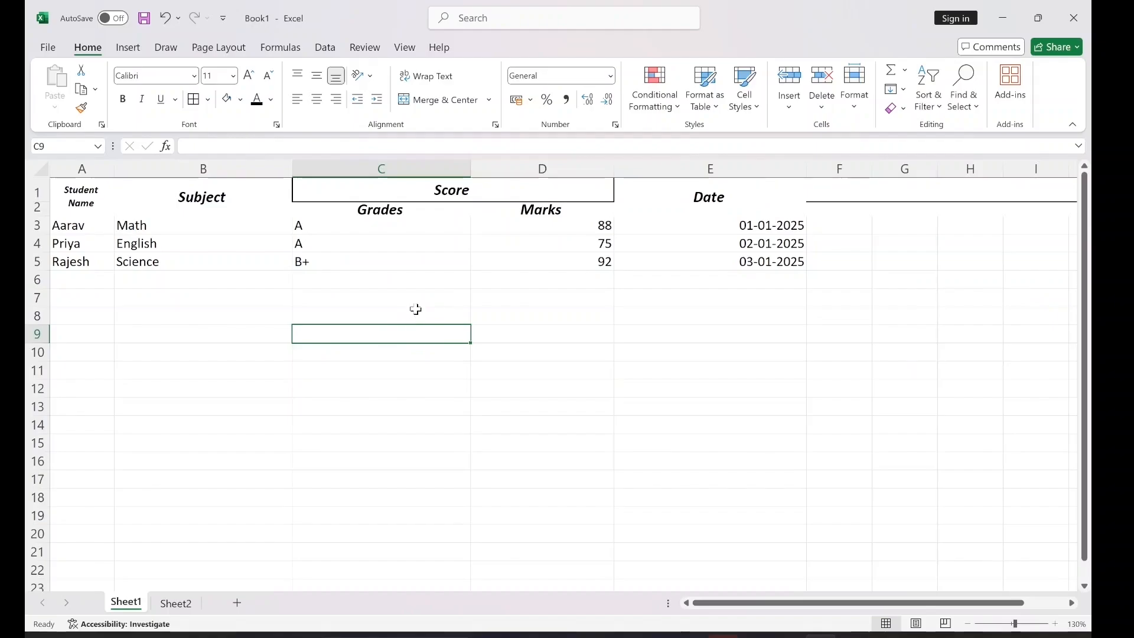
key(ctrl+Page_Down)
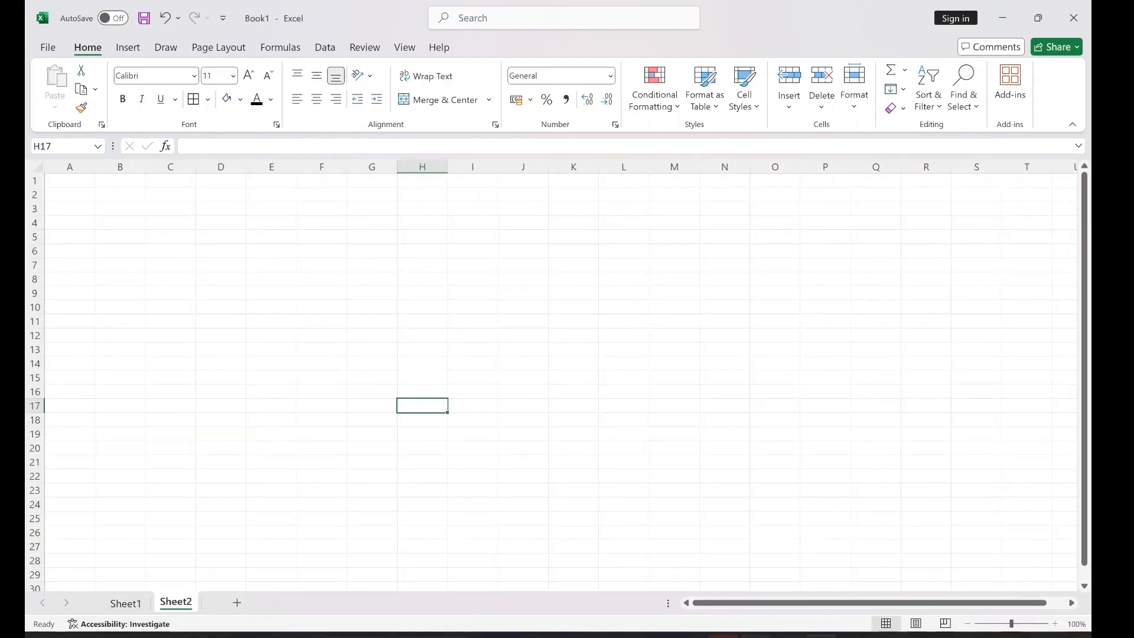
key(alt+Tab)
key(alt+Tab)
click(83, 183)
key(ctrl+v)
- Widen the Date, Student Name and Subject columns on Sheet2 to fit their contents
click(251, 279)
drag(247, 168, 317, 167)
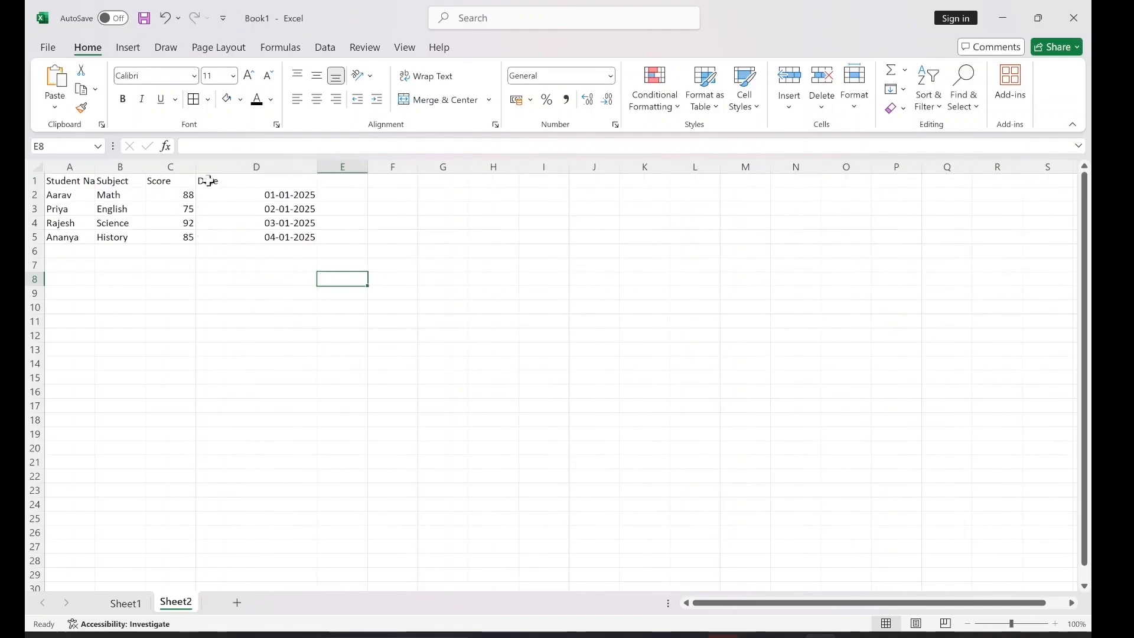
click(88, 181)
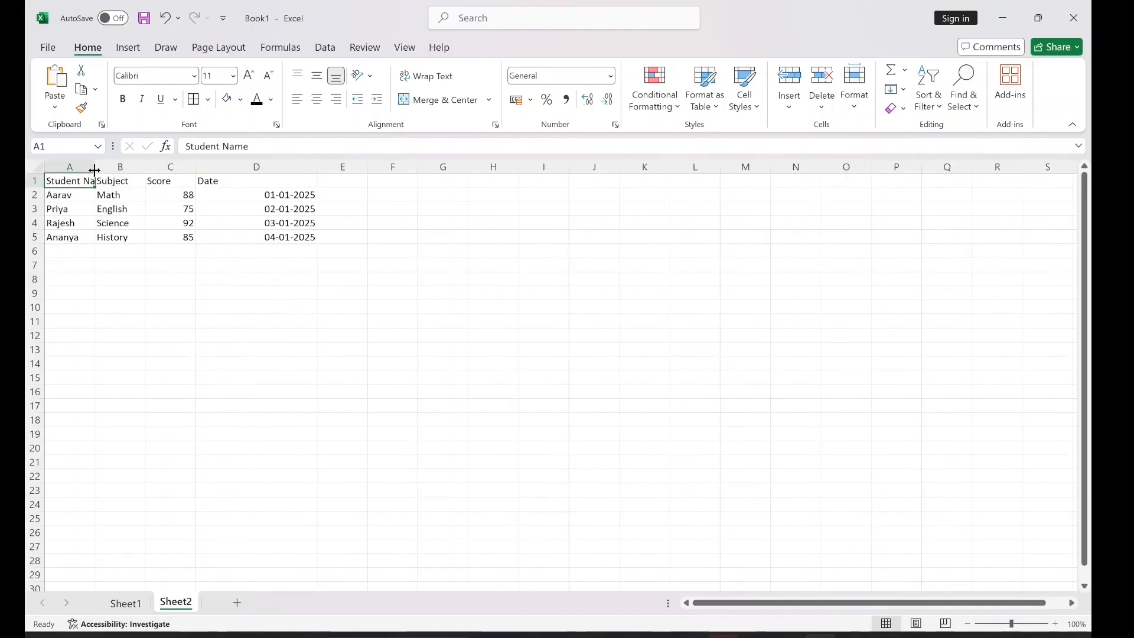
drag(95, 167, 218, 167)
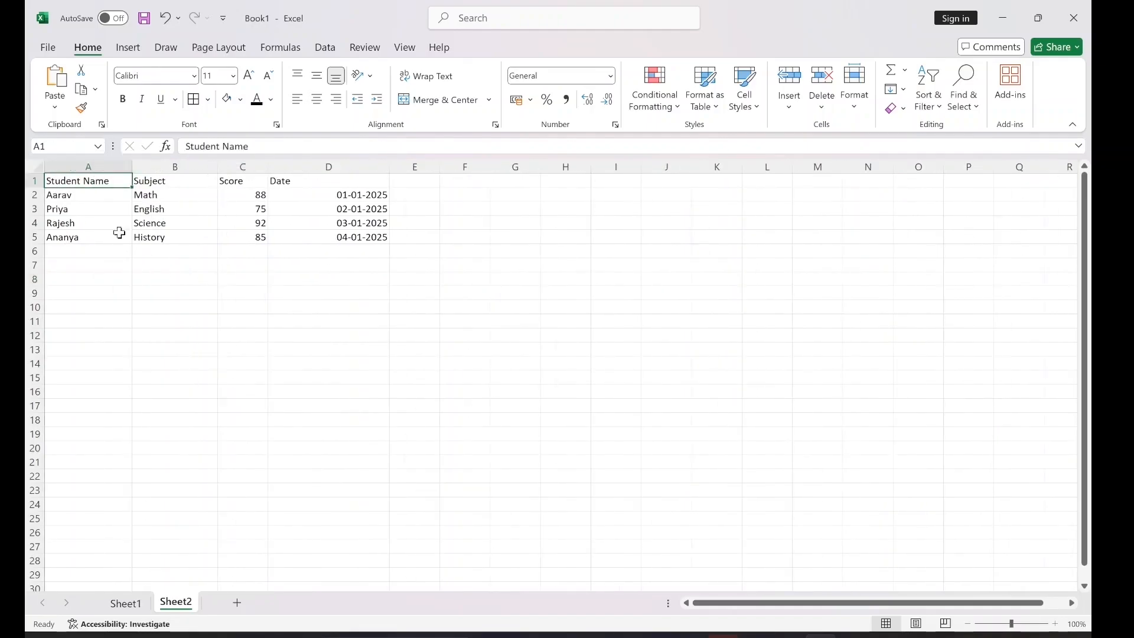
- Format the student data in A1:D5 as a table with headers, using the gold medium style with banded rows
click(88, 199)
click(36, 168)
click(144, 207)
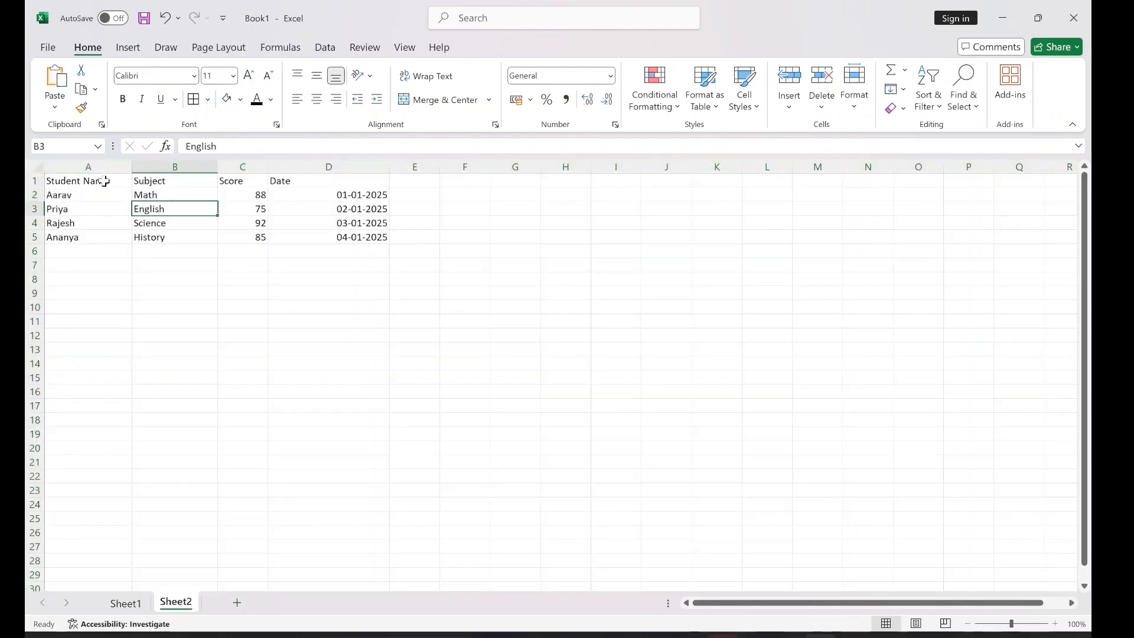
drag(102, 181, 374, 235)
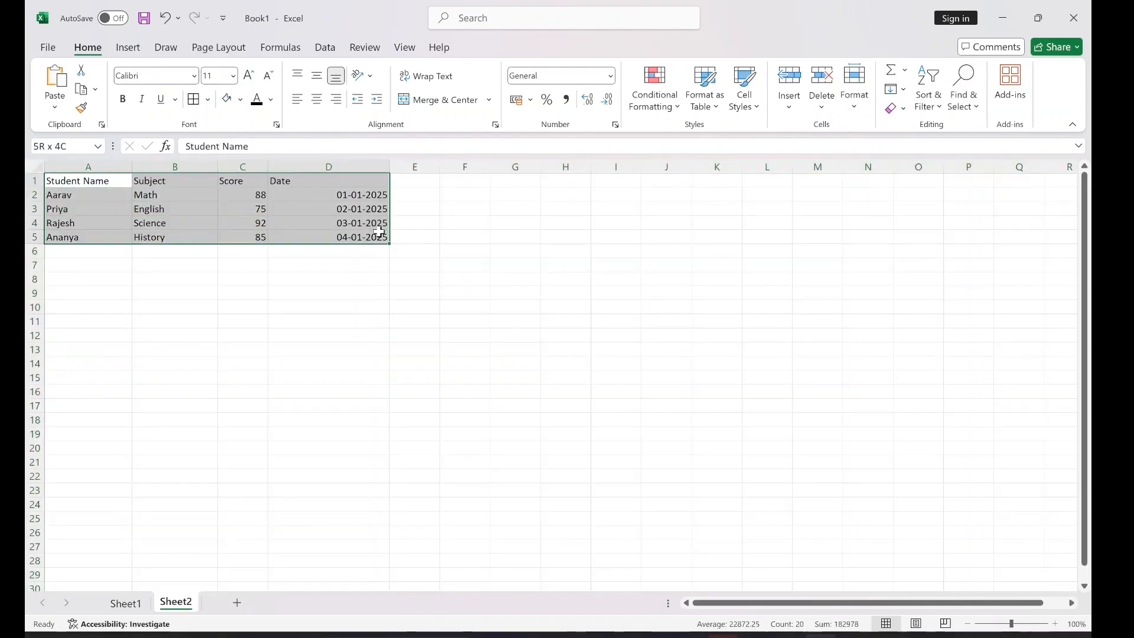
click(704, 99)
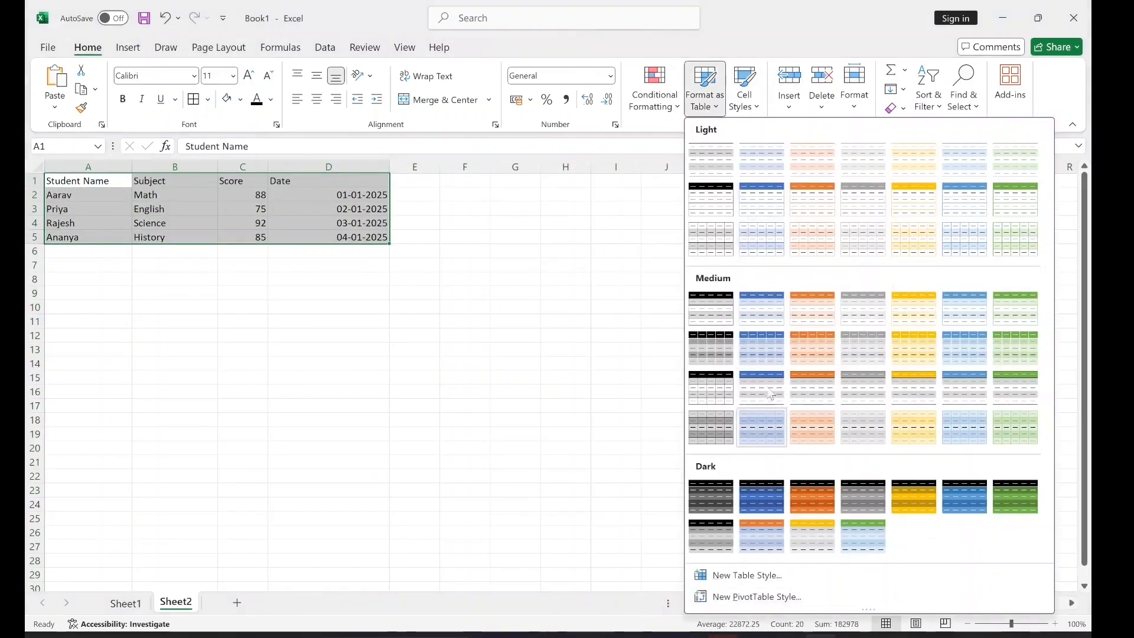
click(911, 348)
click(548, 364)
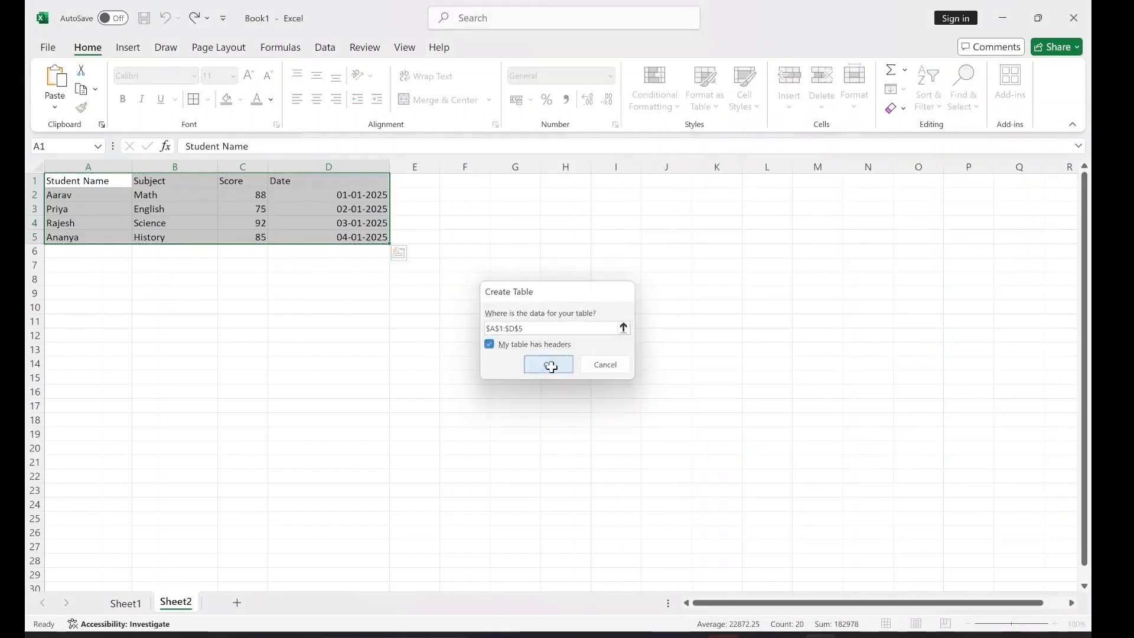
click(385, 325)
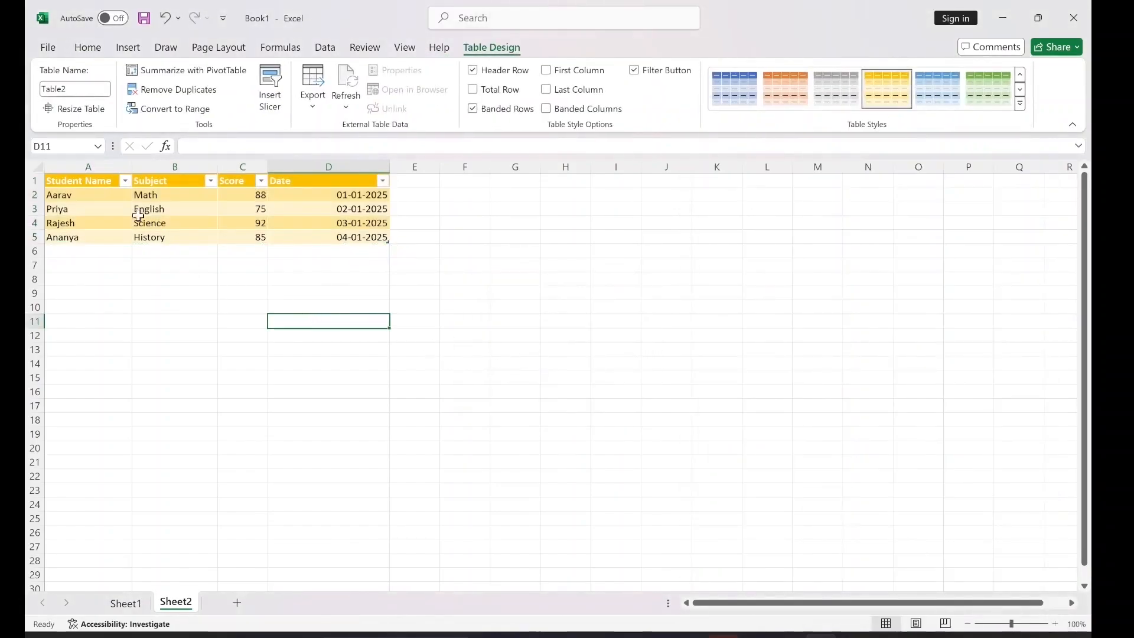
click(125, 180)
click(307, 328)
click(160, 248)
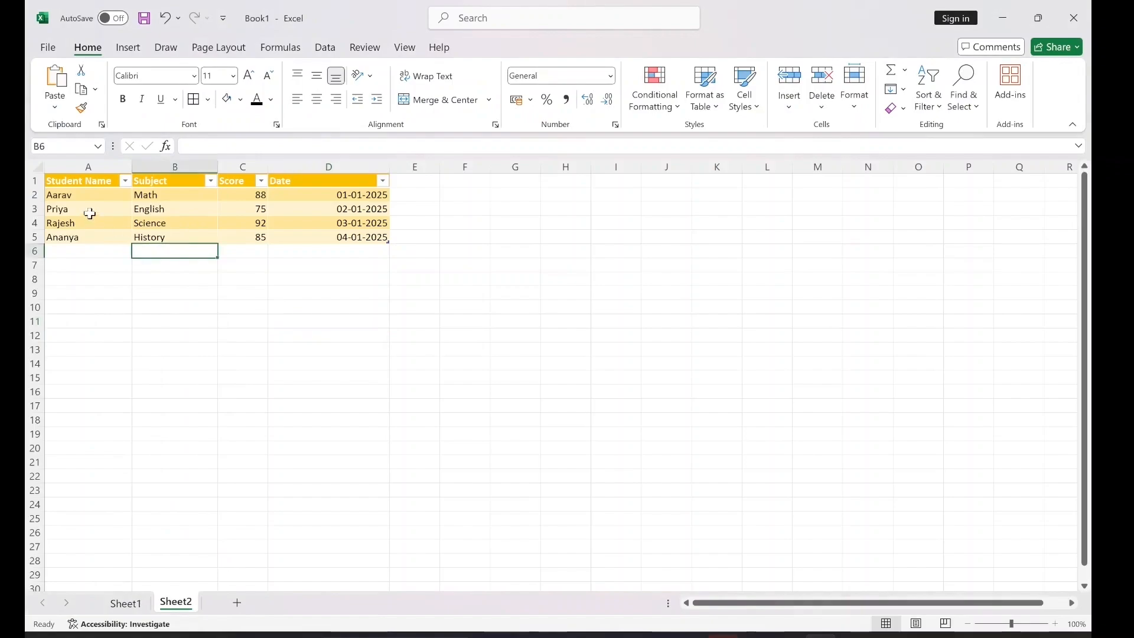
click(89, 214)
click(342, 310)
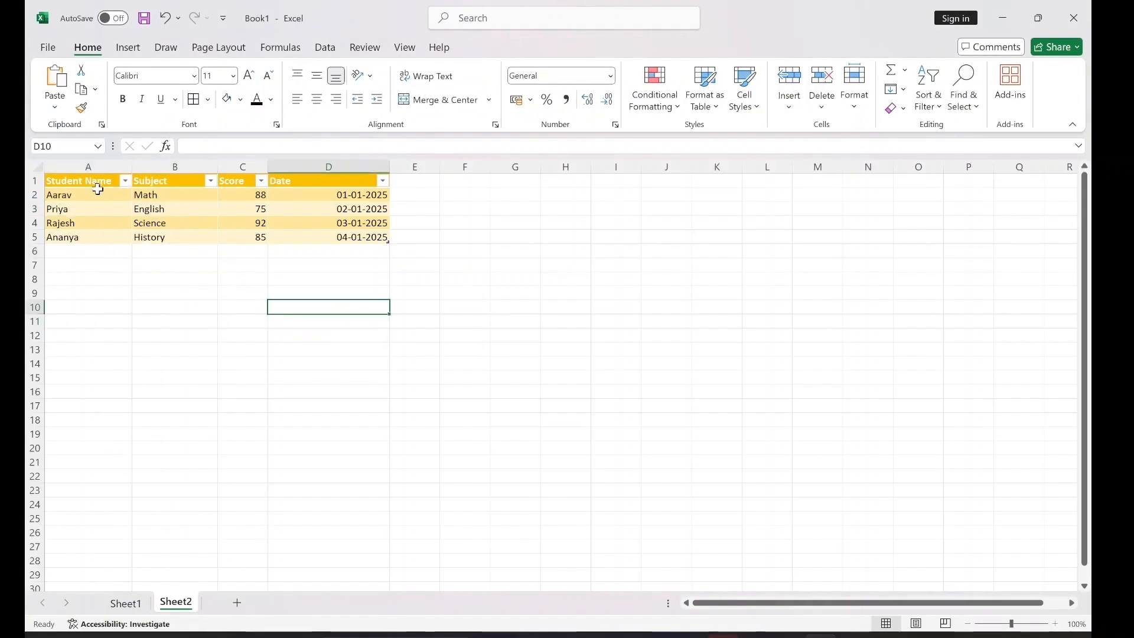
- Restyle the whole student table with the medium style that has a black header and grey banded rows
drag(382, 235, 63, 178)
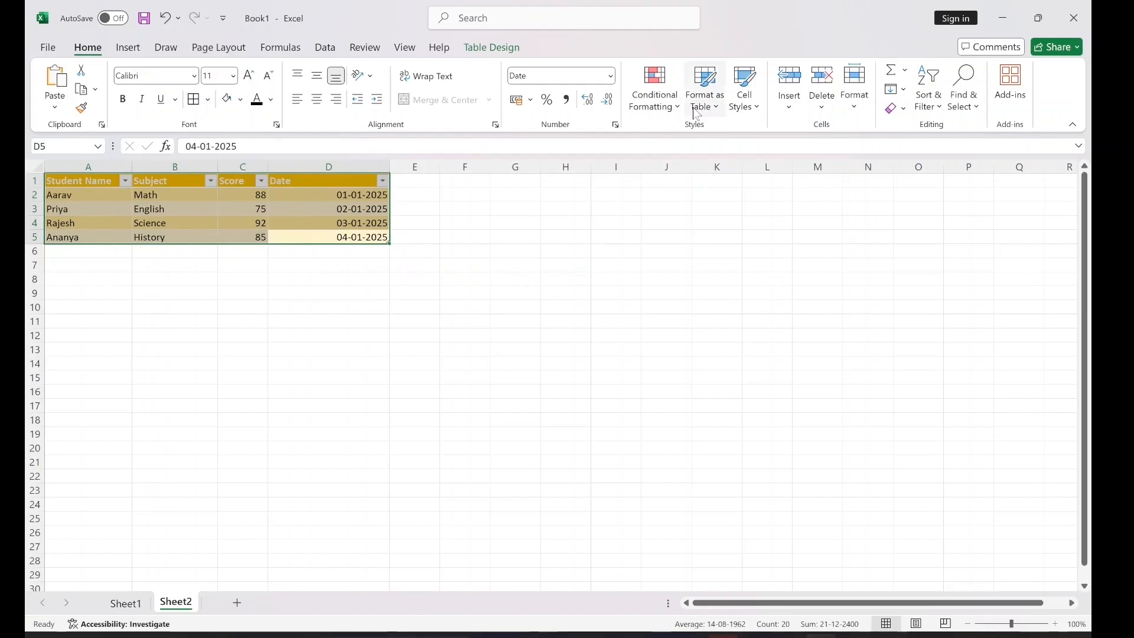
click(705, 87)
click(725, 319)
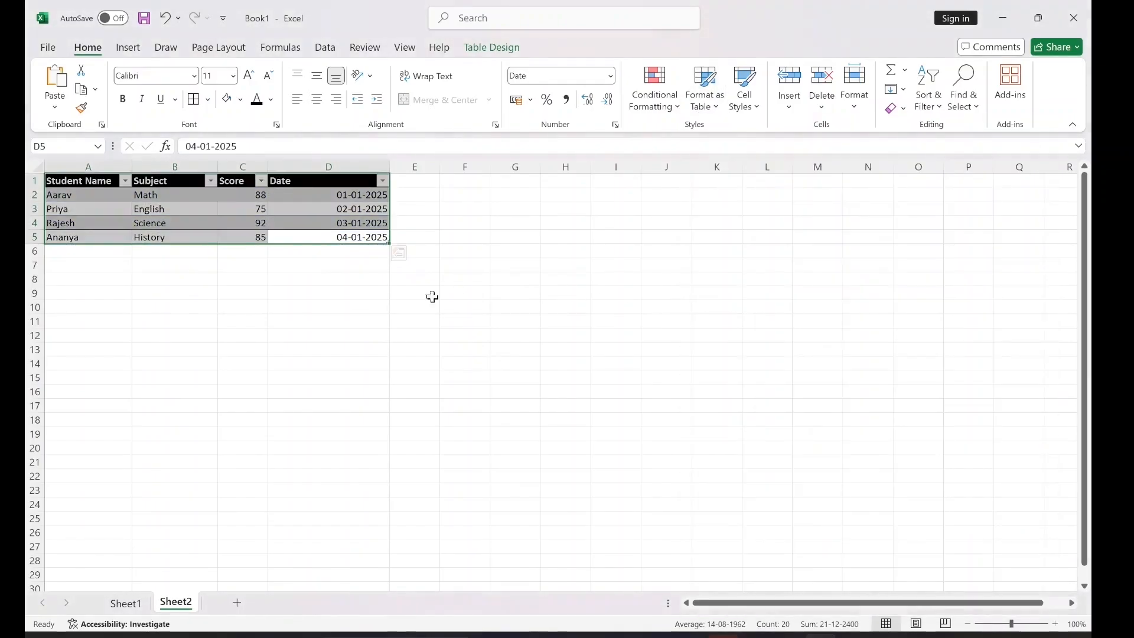
click(429, 296)
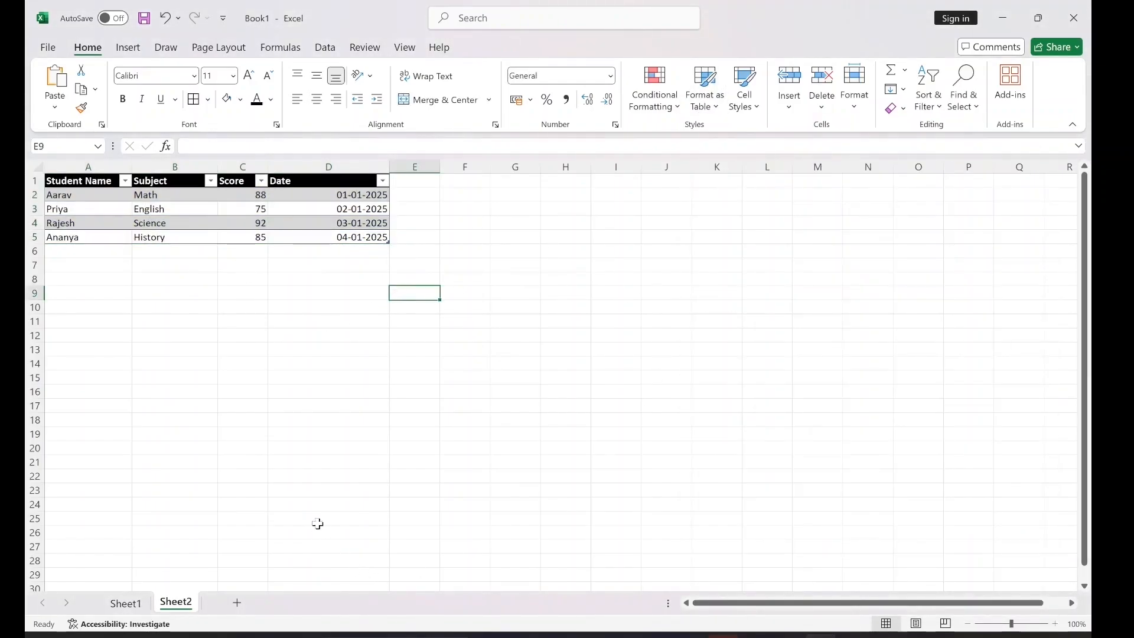